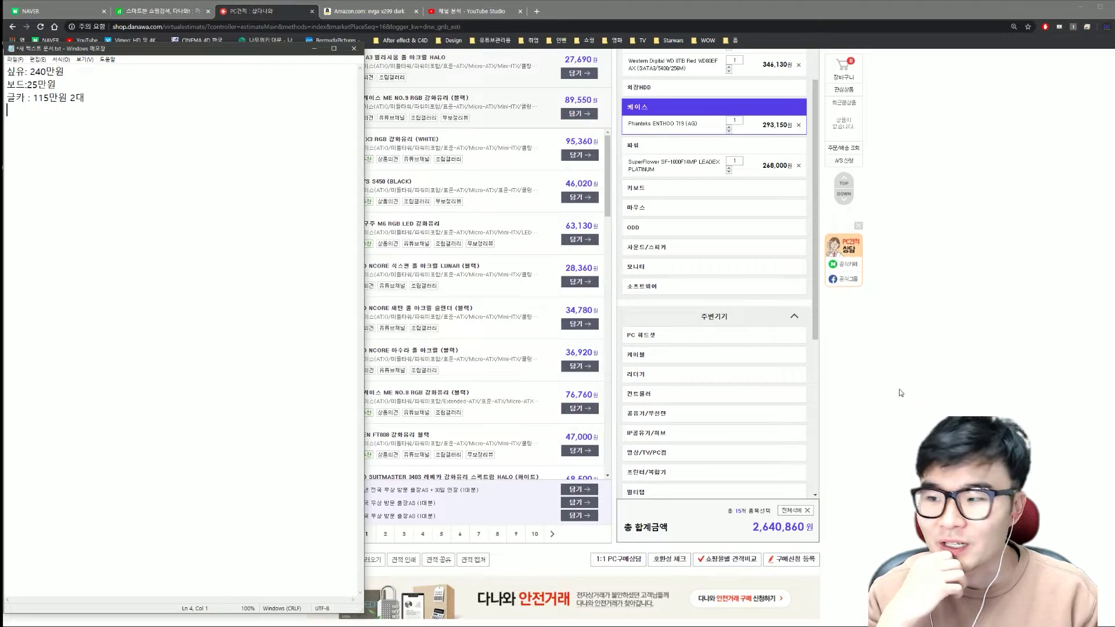
Step: Scroll through the estimate cart to review the listed parts totalling 2,640,860 won
scroll(748, 344, up, 5)
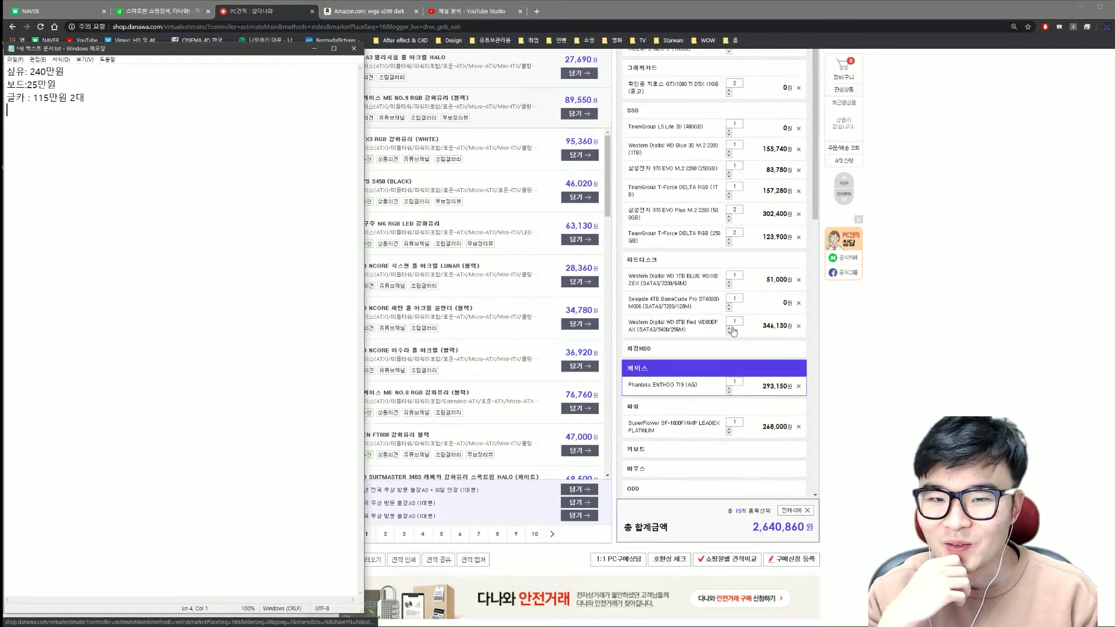
scroll(733, 331, up, 1)
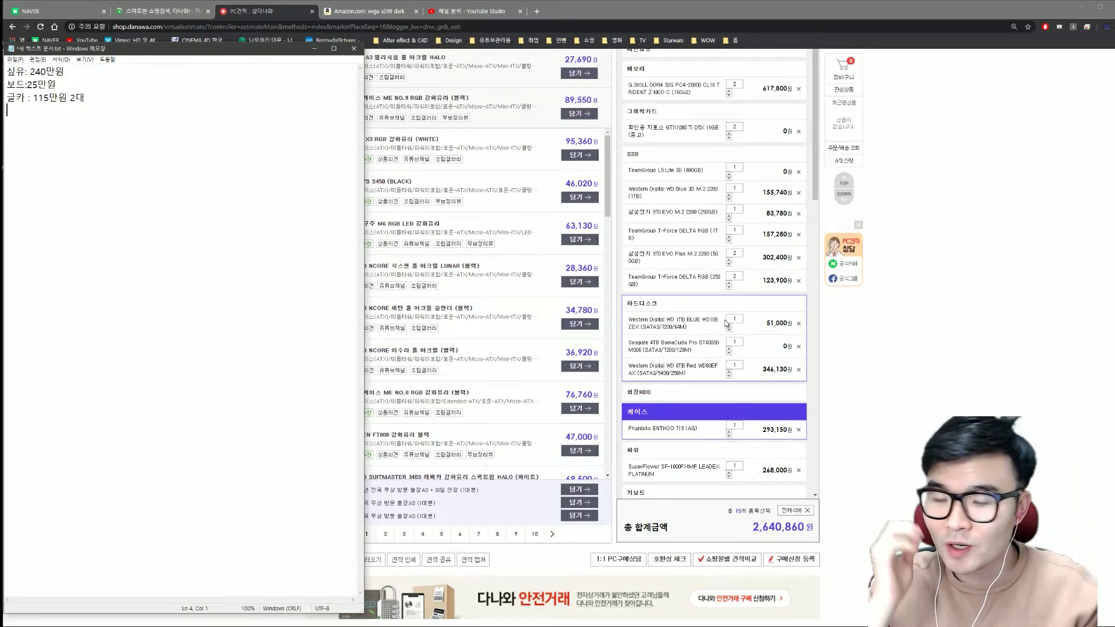
scroll(715, 279, up, 5)
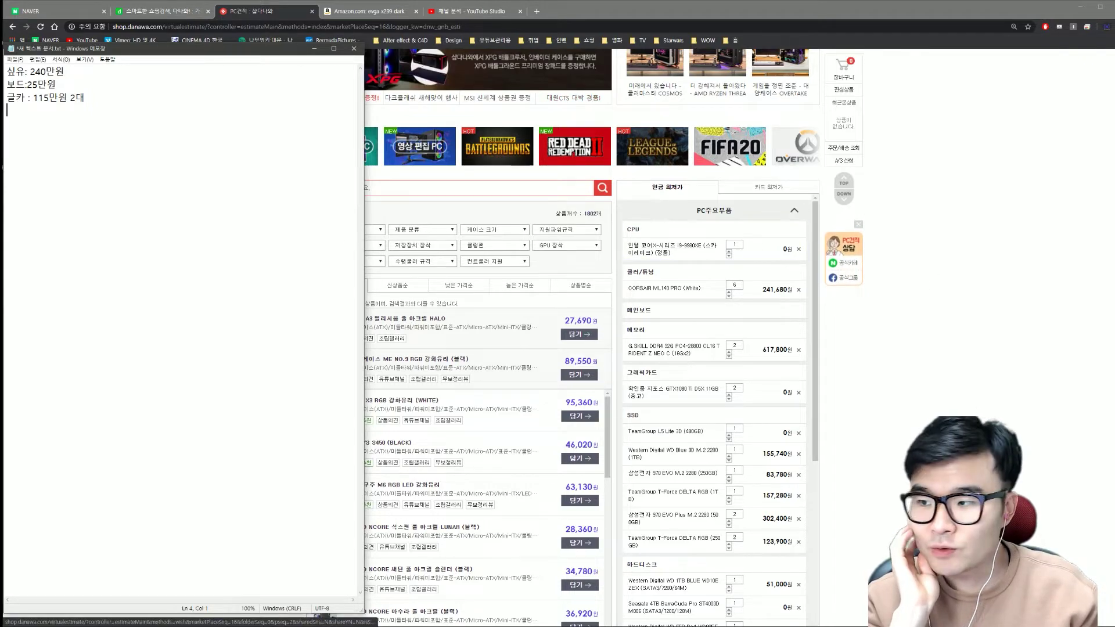
Step: Go to the 시감2 folder in File Explorer and open the desk photo P1120784.JPG in Photos
key(alt+Tab)
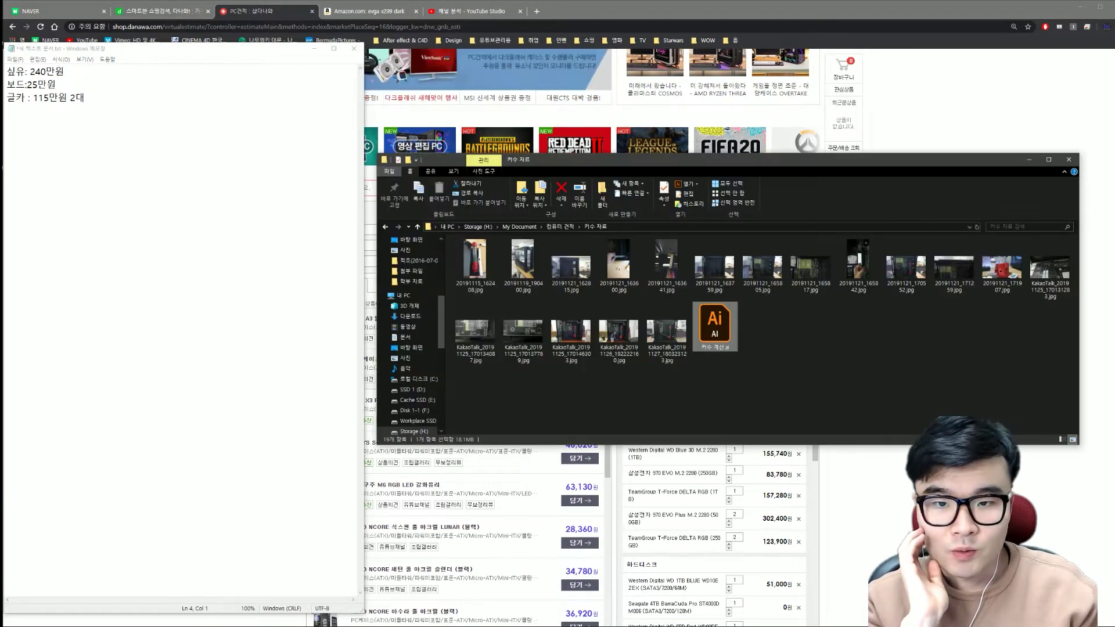
key(alt+Left)
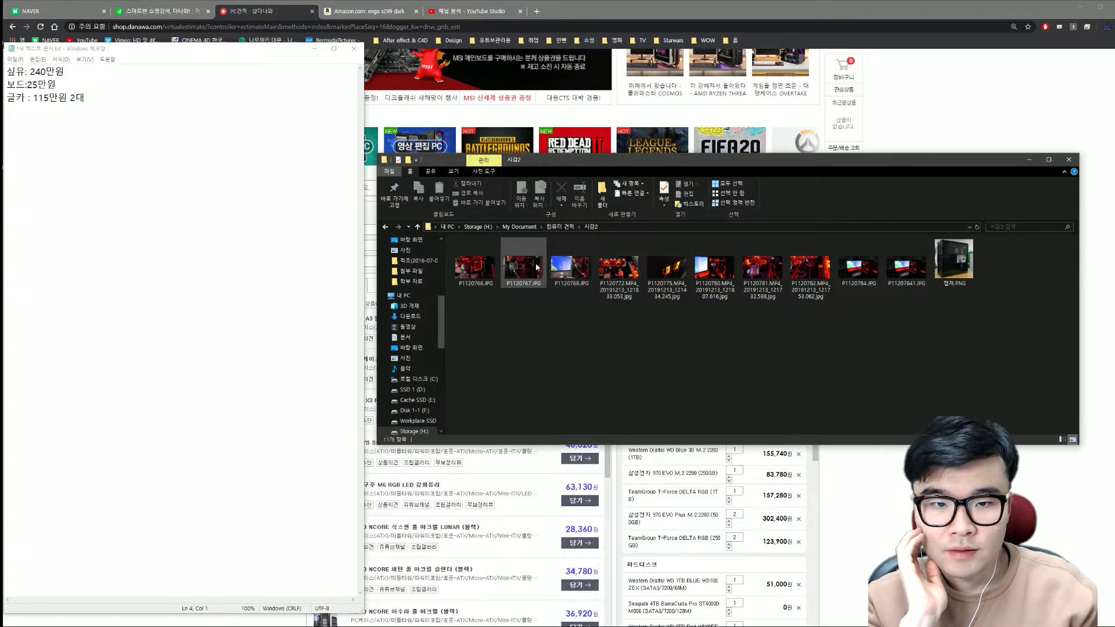
double_click(856, 268)
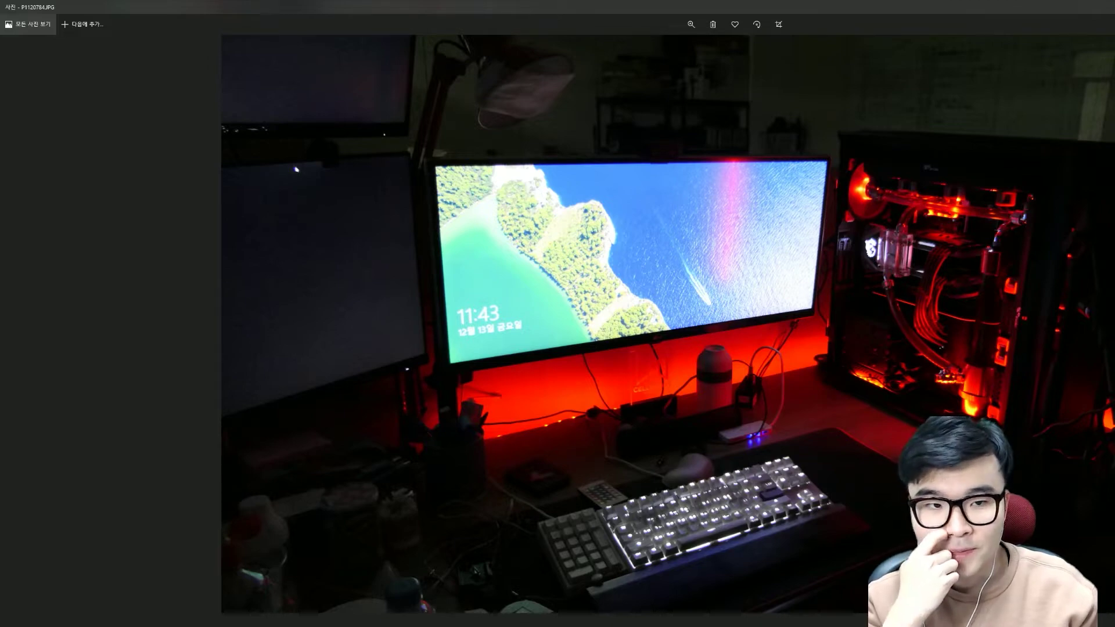
Step: Close the Photos viewer and the File Explorer photo folder window
key(alt+F4)
click(1031, 161)
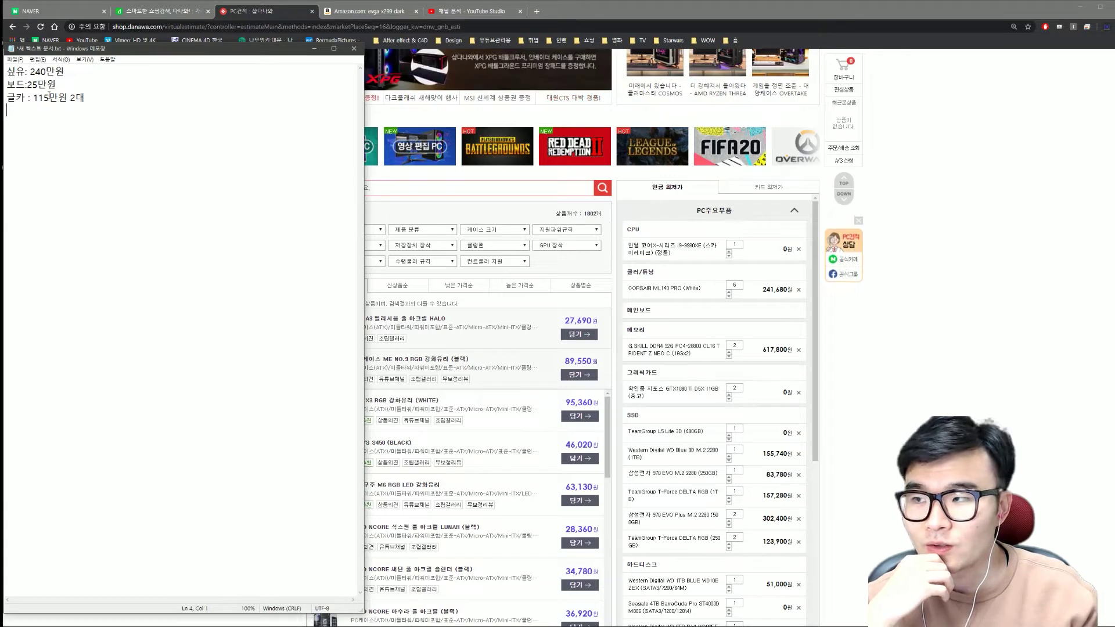
Step: Show the cooler/tuning list and watch the CORSAIR ML140 PRO (White) fan's product video in its popup
click(672, 279)
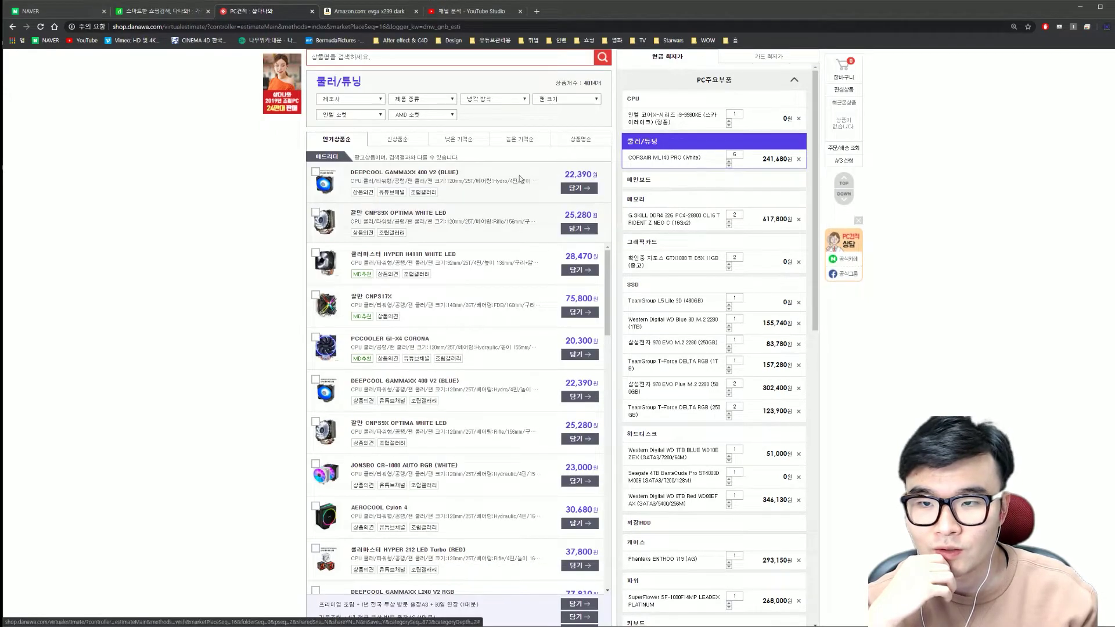
click(673, 158)
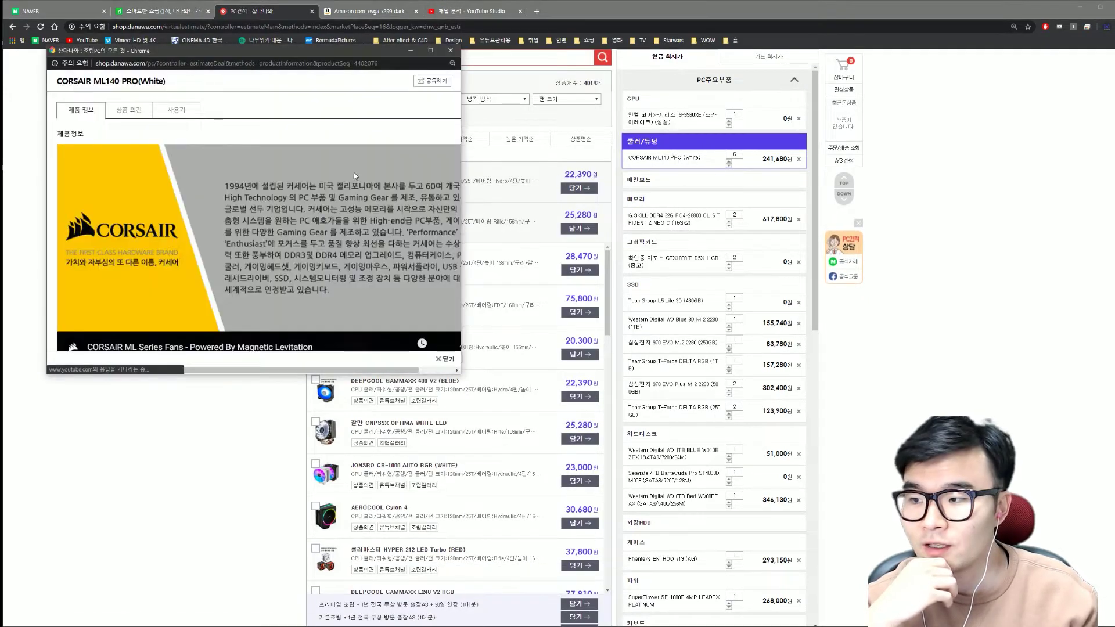
scroll(313, 191, down, 3)
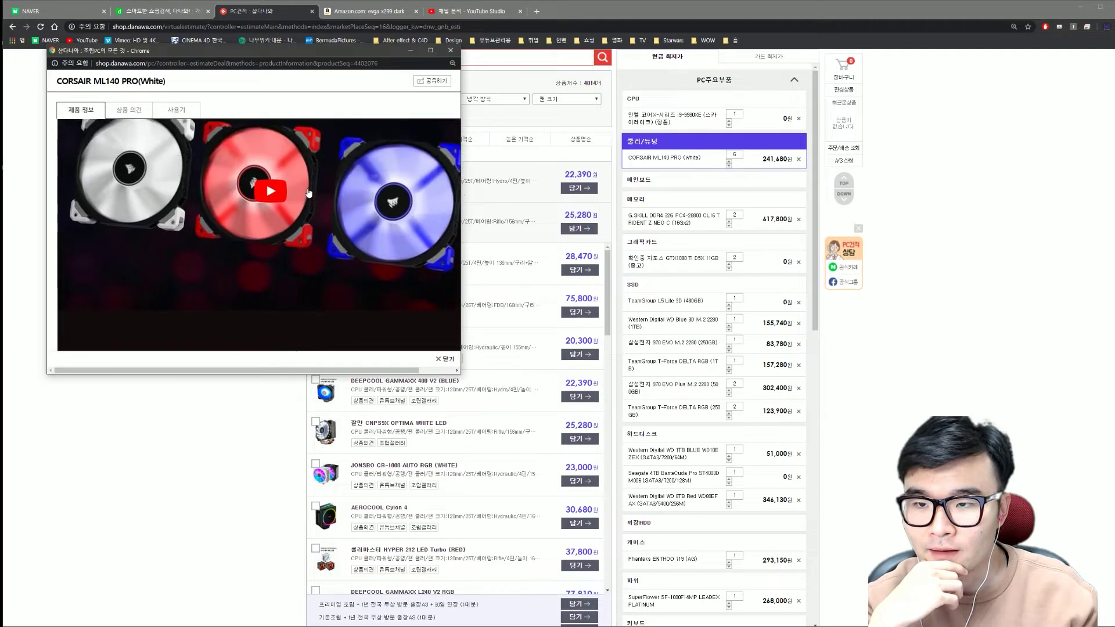
click(310, 194)
click(313, 217)
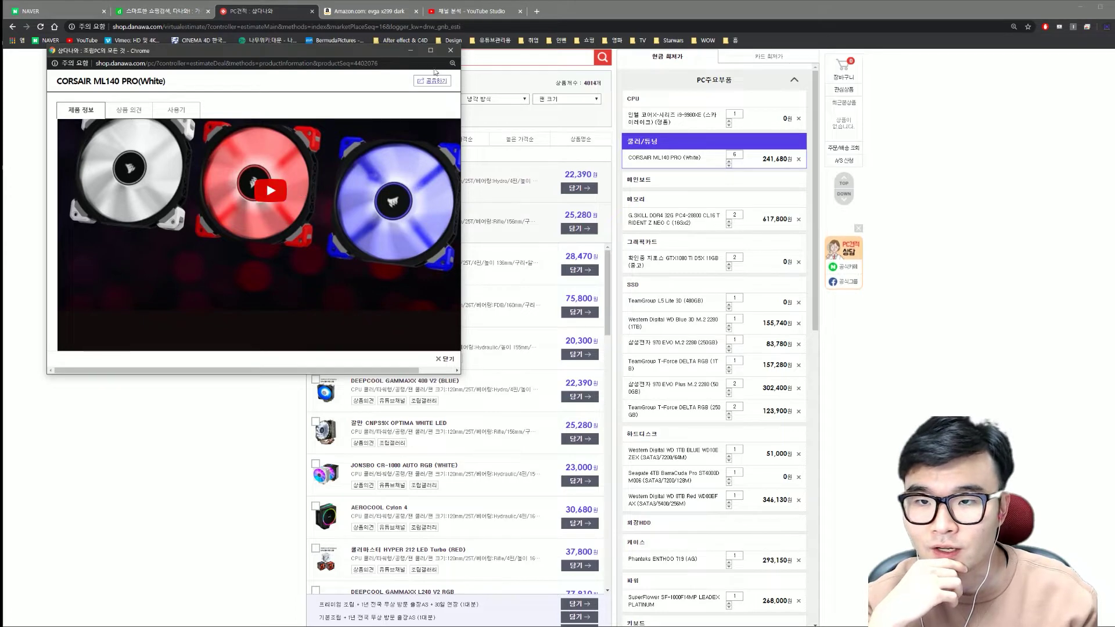
click(328, 166)
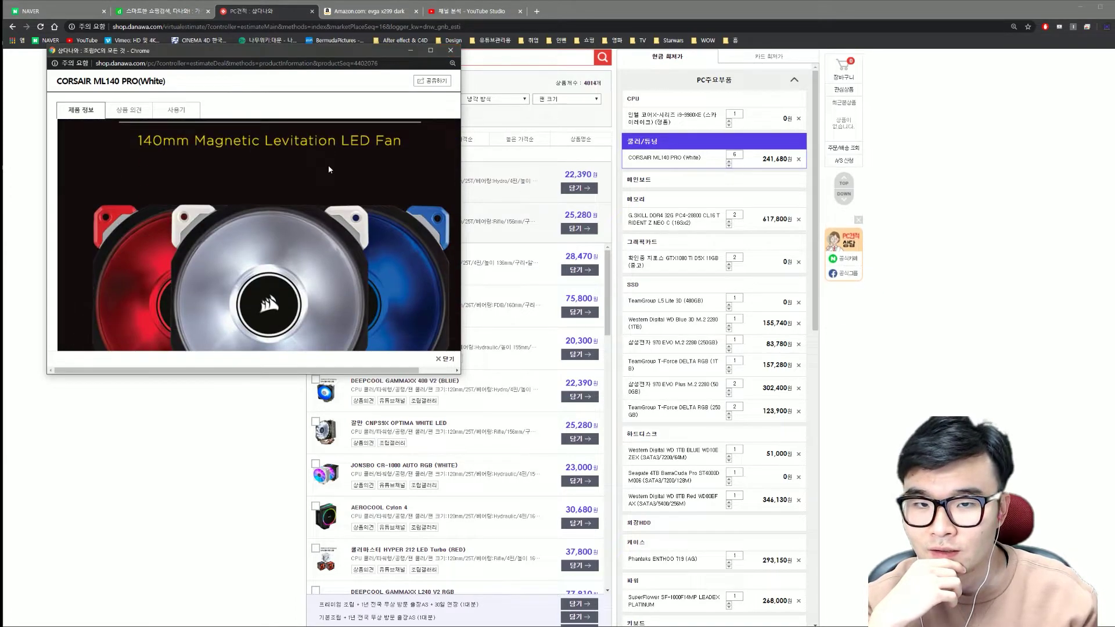
click(450, 50)
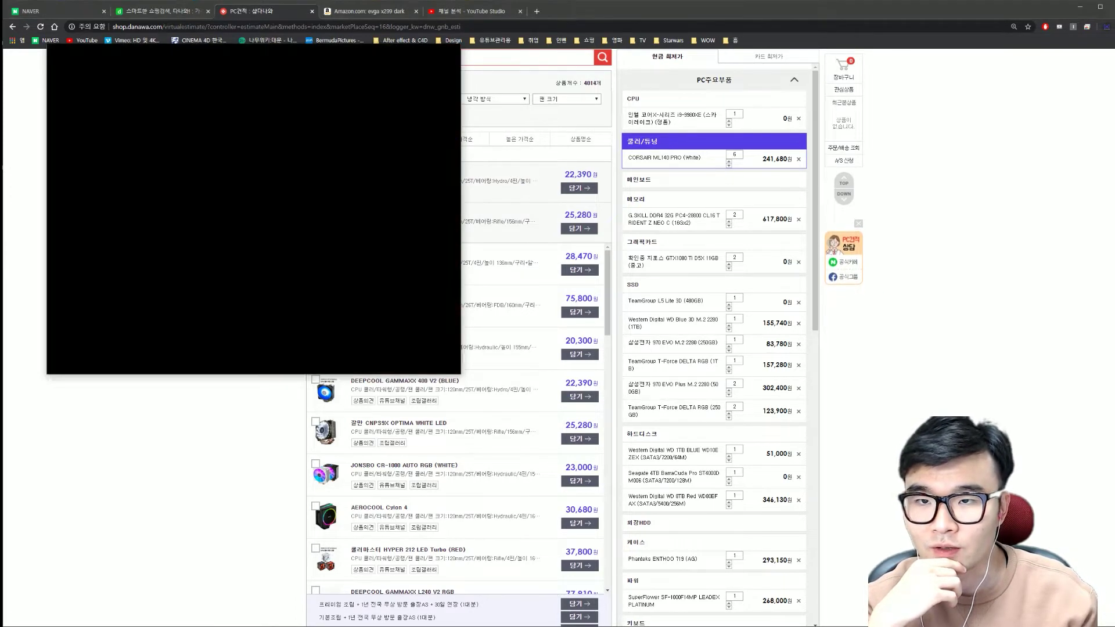
Step: Search 'corsair ml 120' and add CORSAIR ML120 PRO (Red) fans to the estimate, raising the quantity
text(dcorsai)
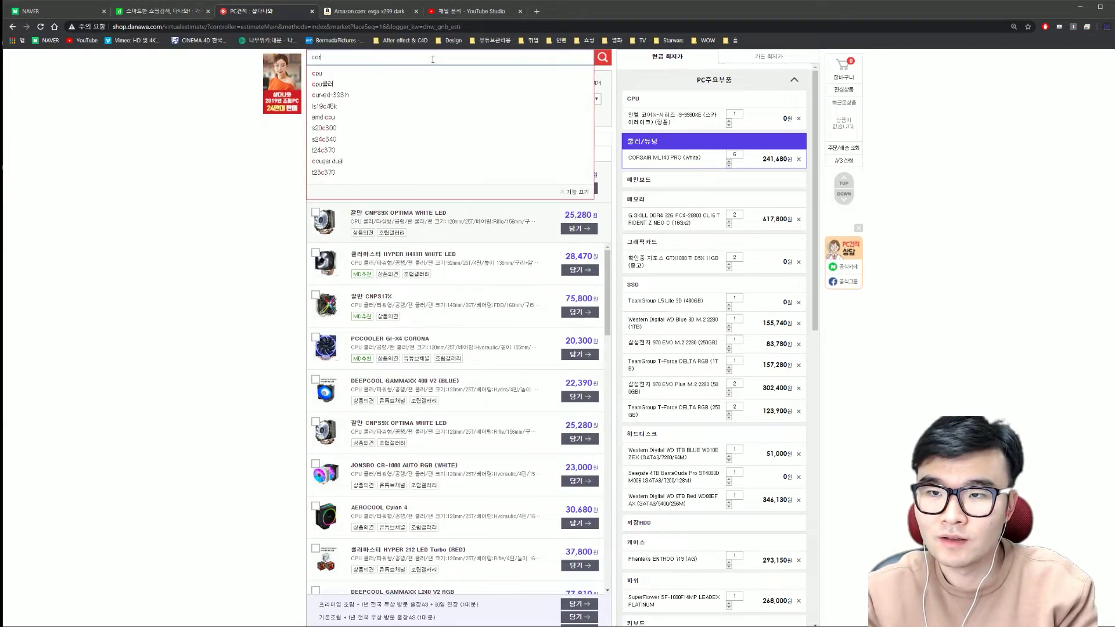
text(r ml 120)
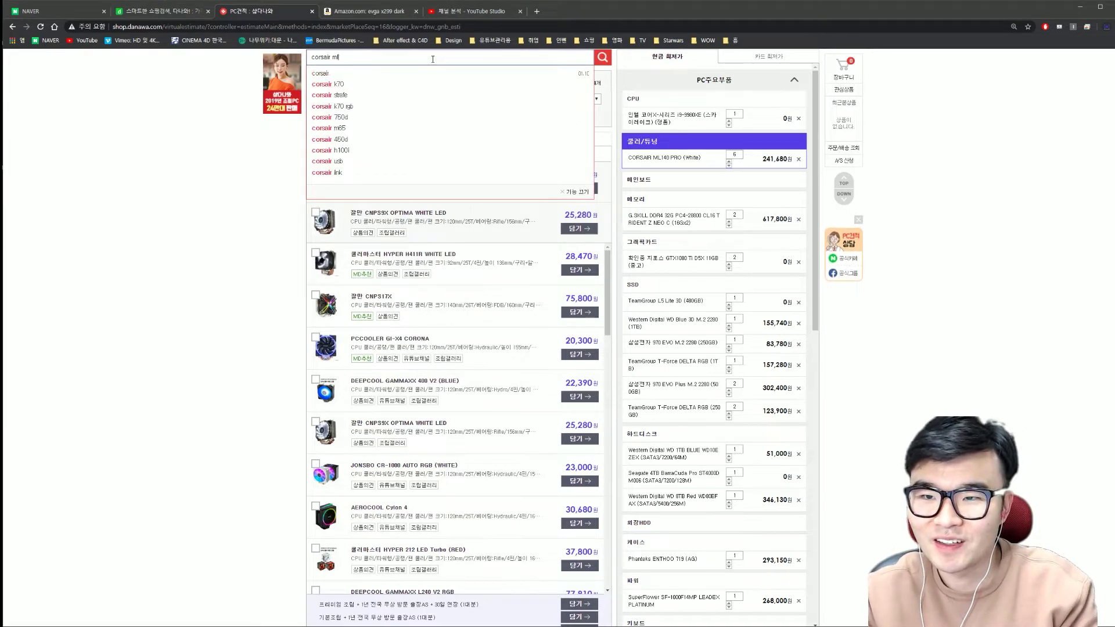
key(Return)
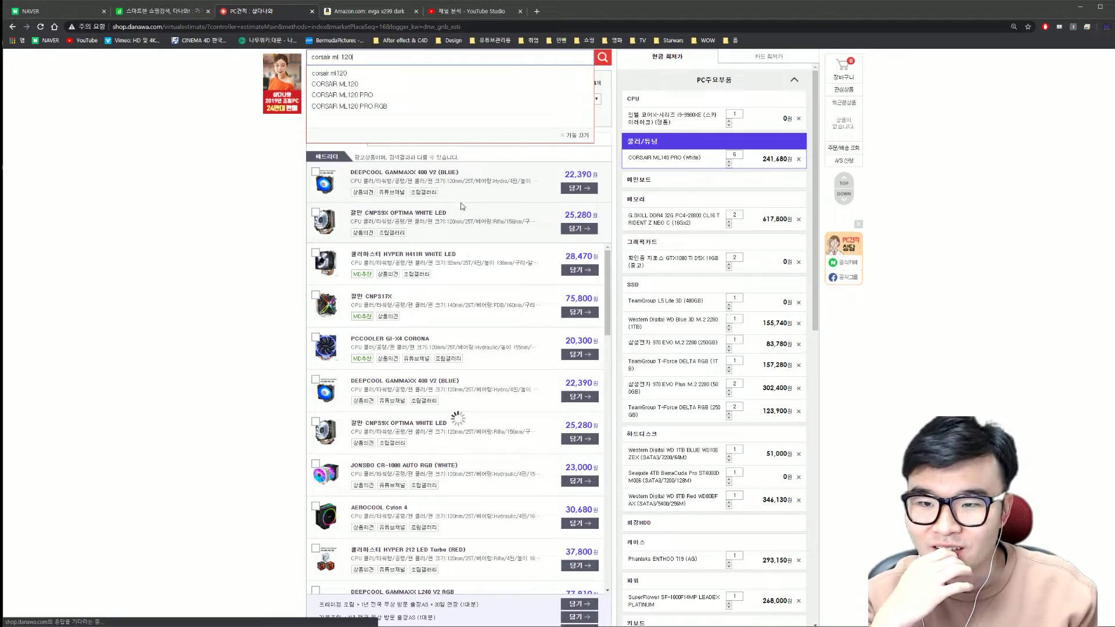
click(576, 317)
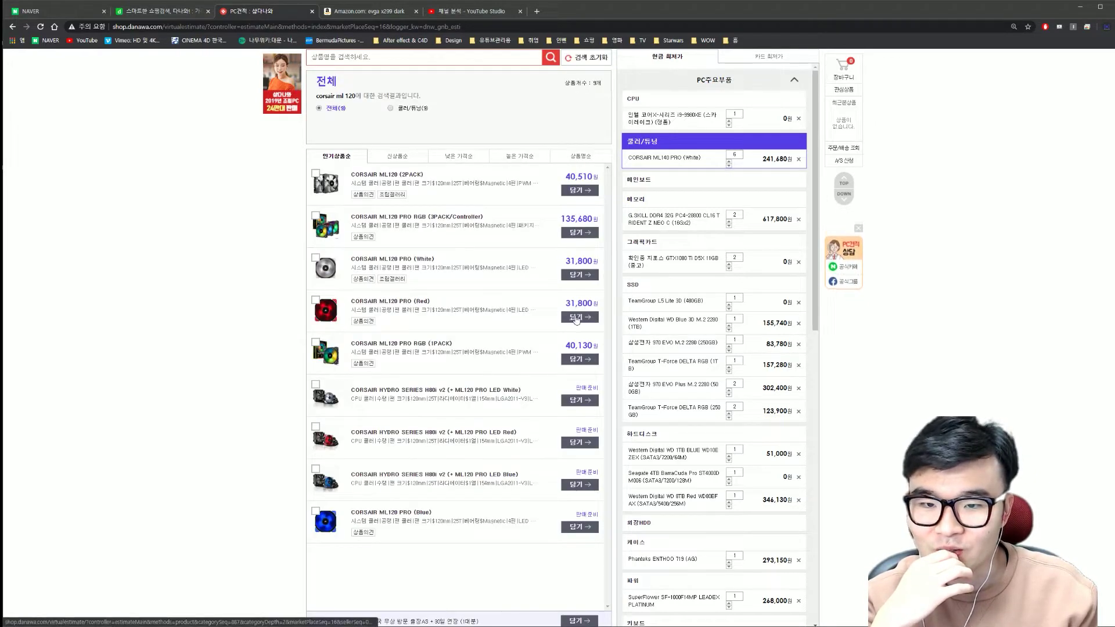
click(729, 179)
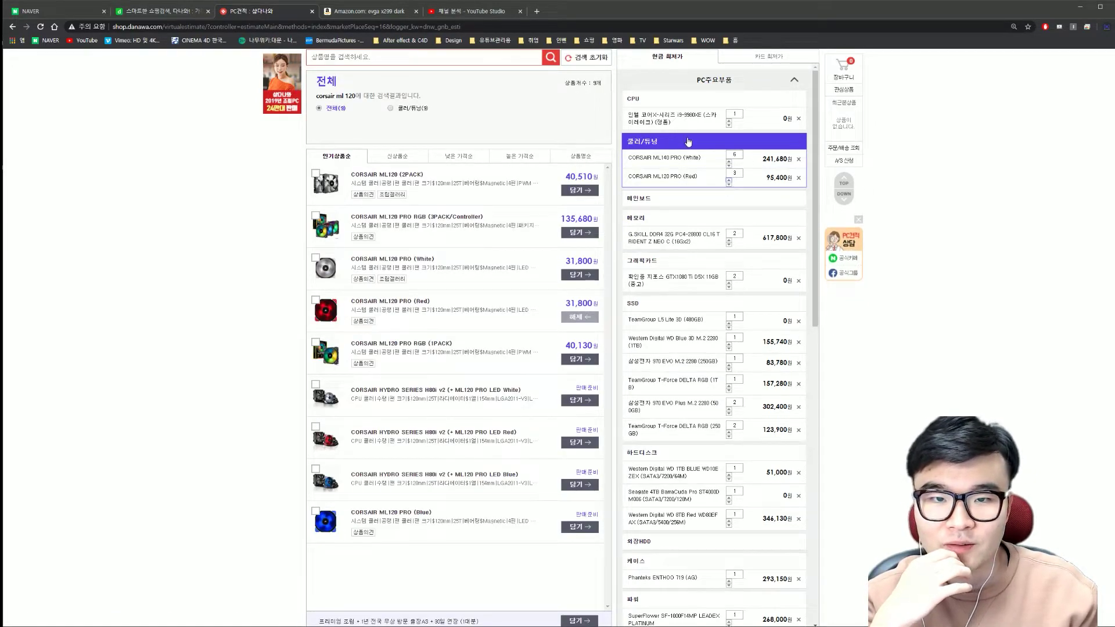
Step: Review the CORSAIR ML140 PRO (White) product details window and close it
scroll(720, 179, up, 1)
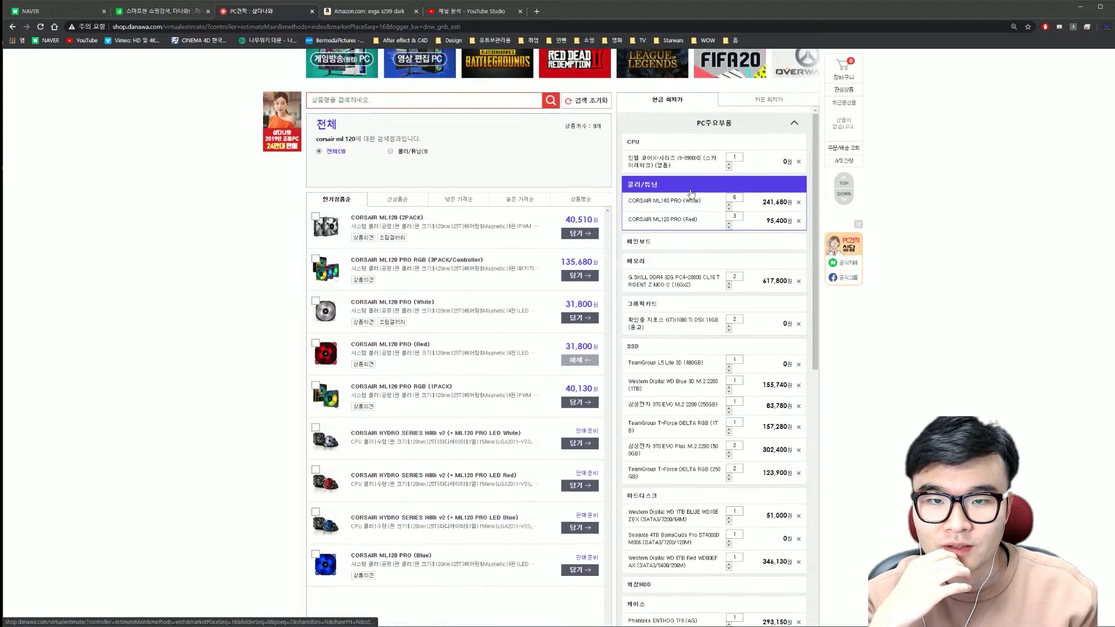
click(672, 202)
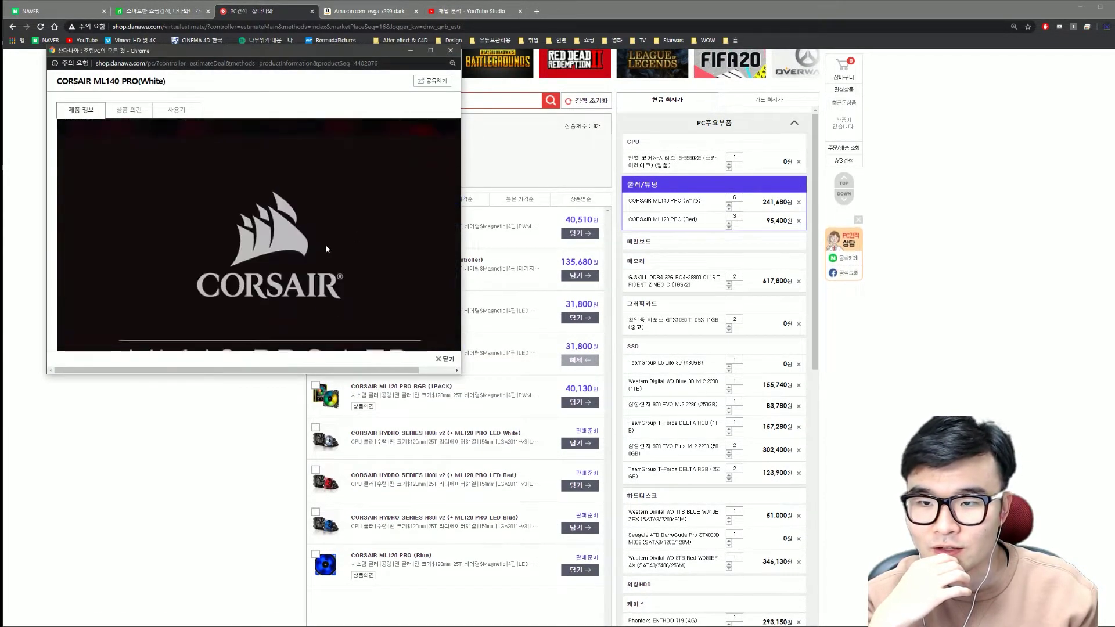
click(450, 50)
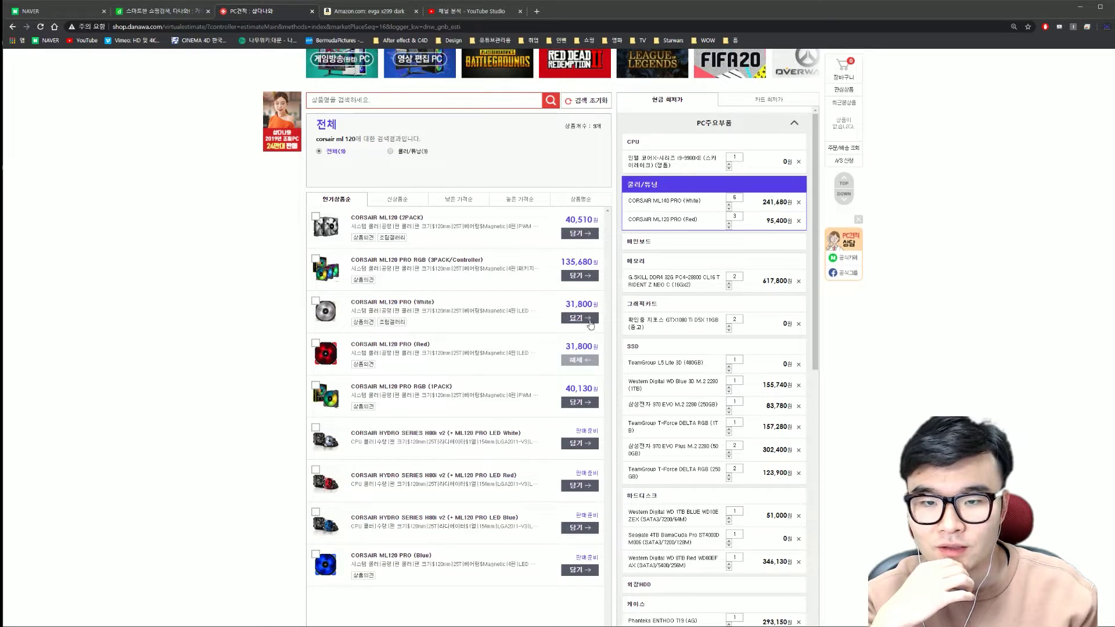
Step: Replace the Amazon search with 'cosair ml140' to find the Corsair ML140 fans
key(ctrl+Tab)
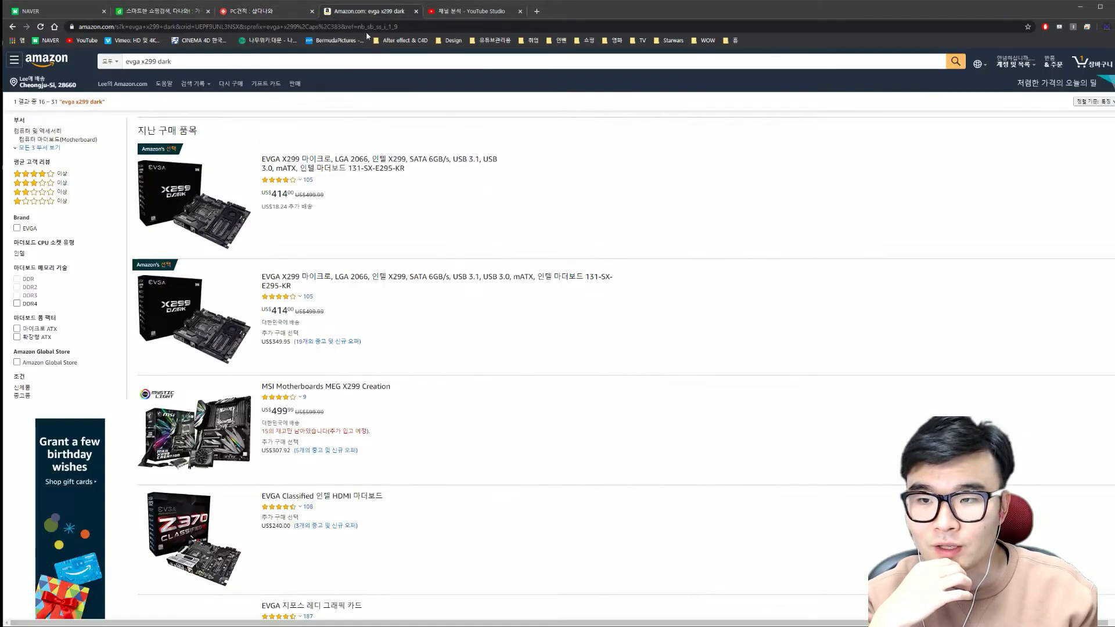
triple_click(197, 61)
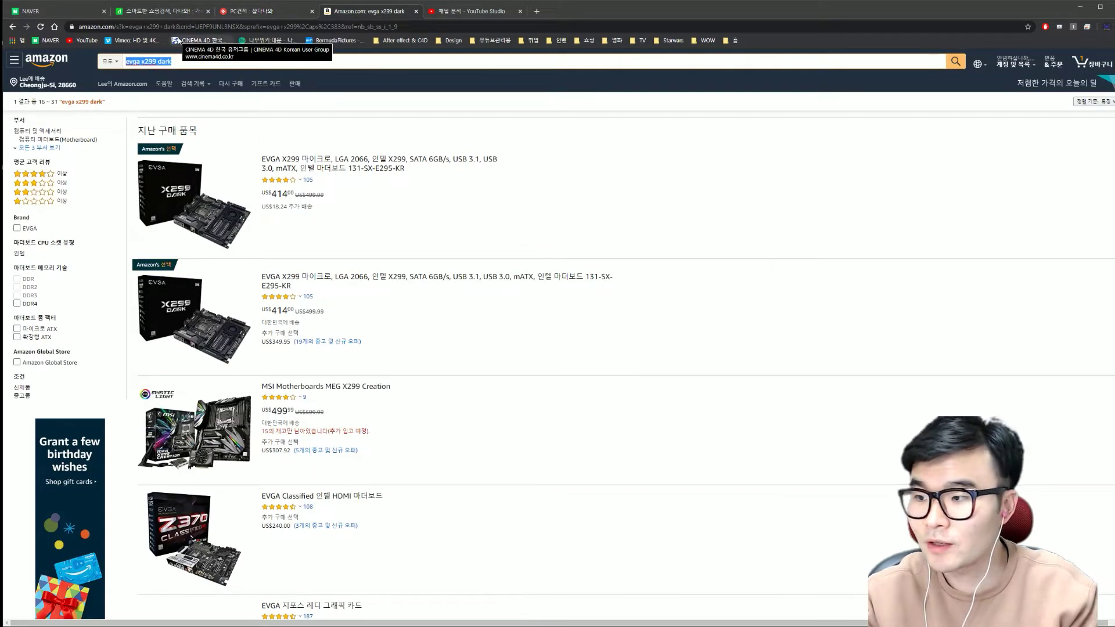
key(BackSpace)
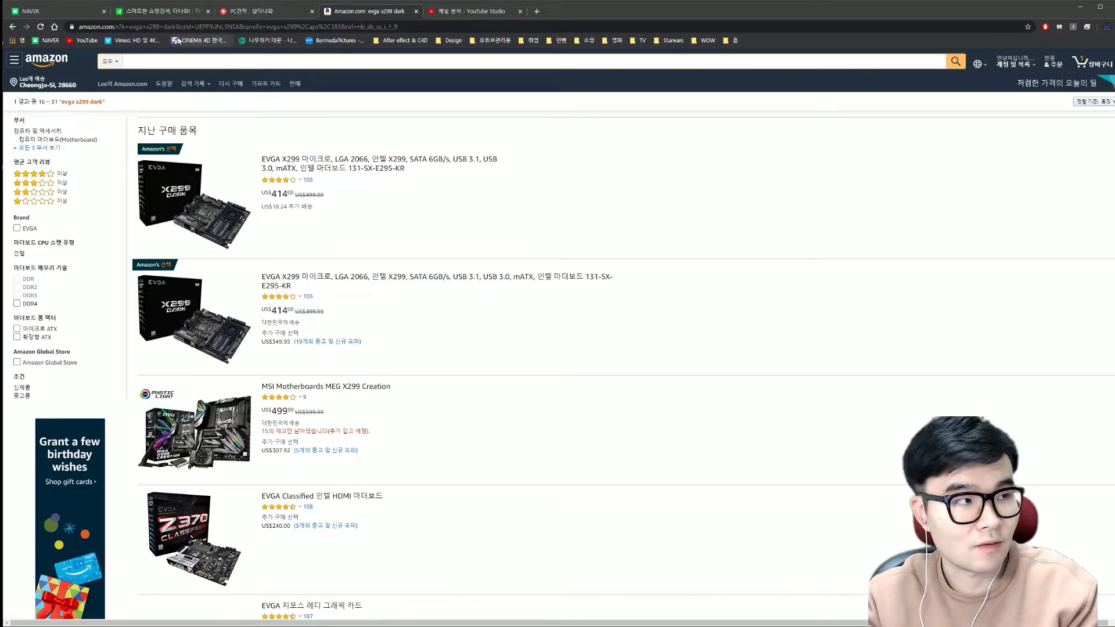
text(a)
text(o)
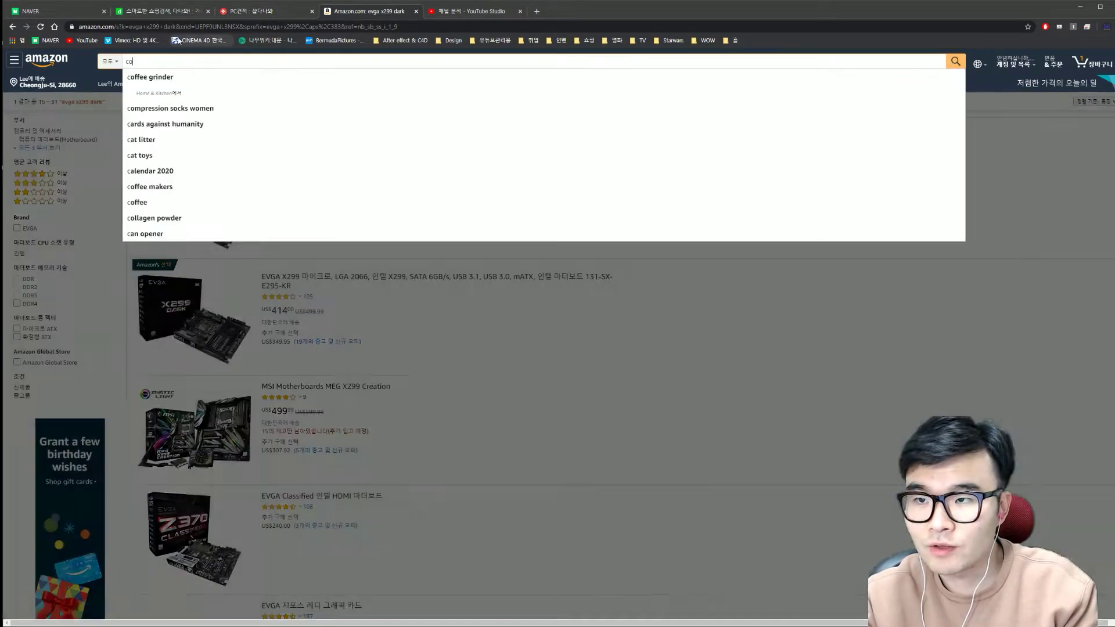
text(sair)
key(Return)
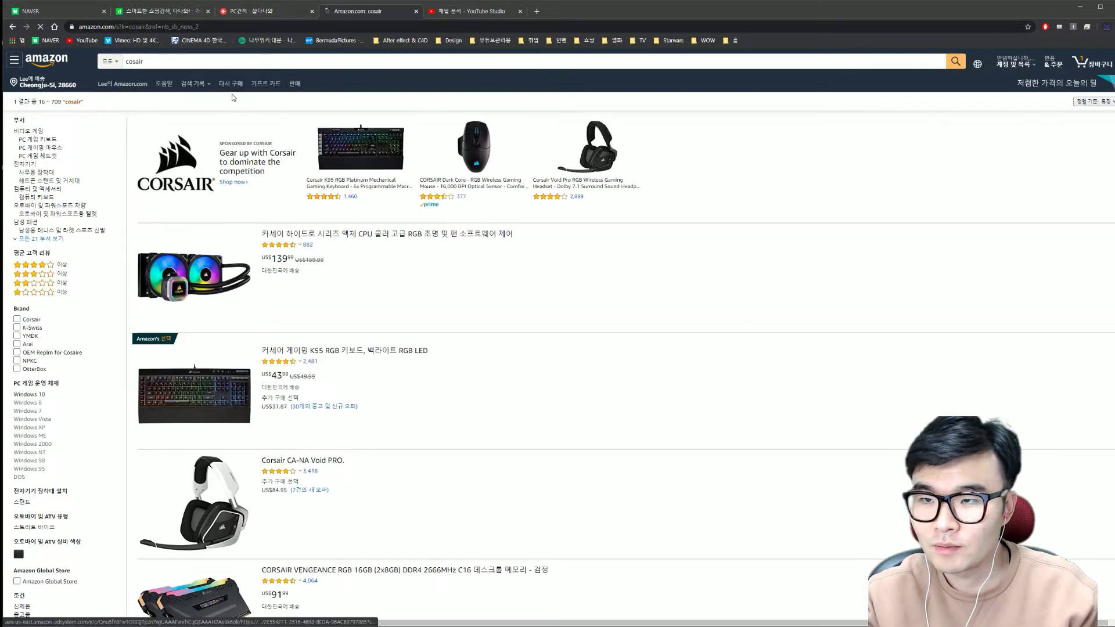
click(232, 61)
text(ml140)
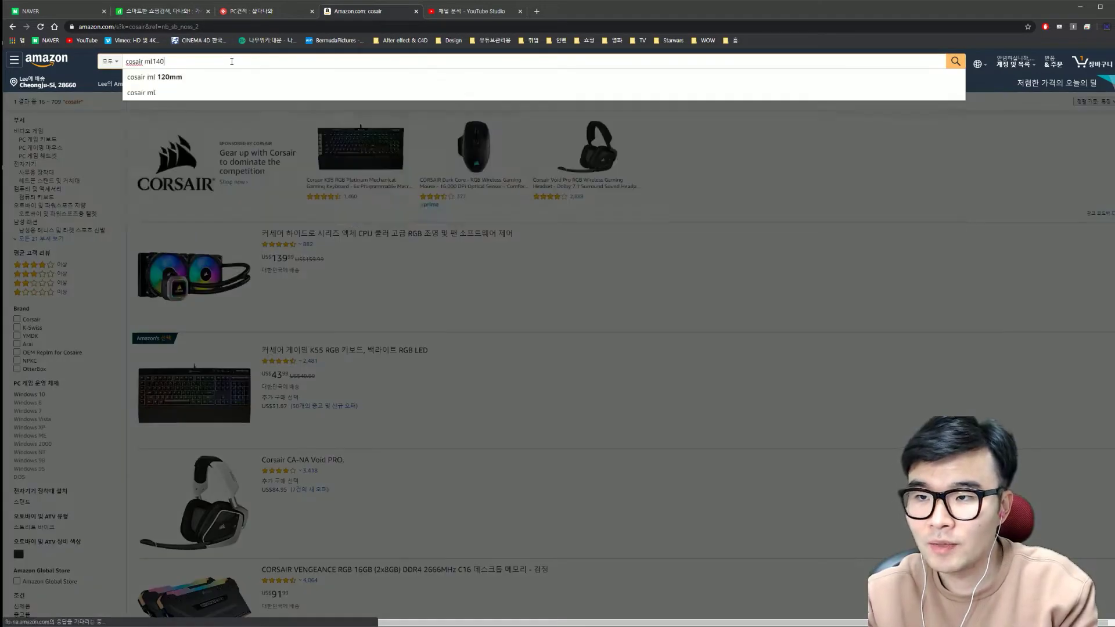
key(Return)
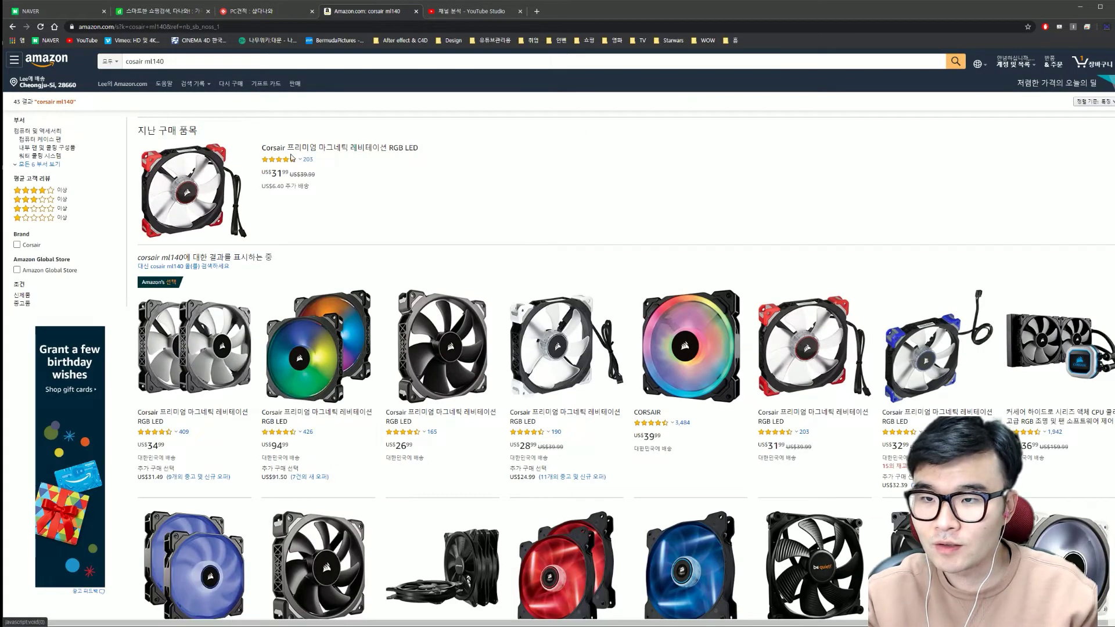
Step: Open the previously bought Corsair ML140 fan listing and note its US$31.99 price
click(295, 149)
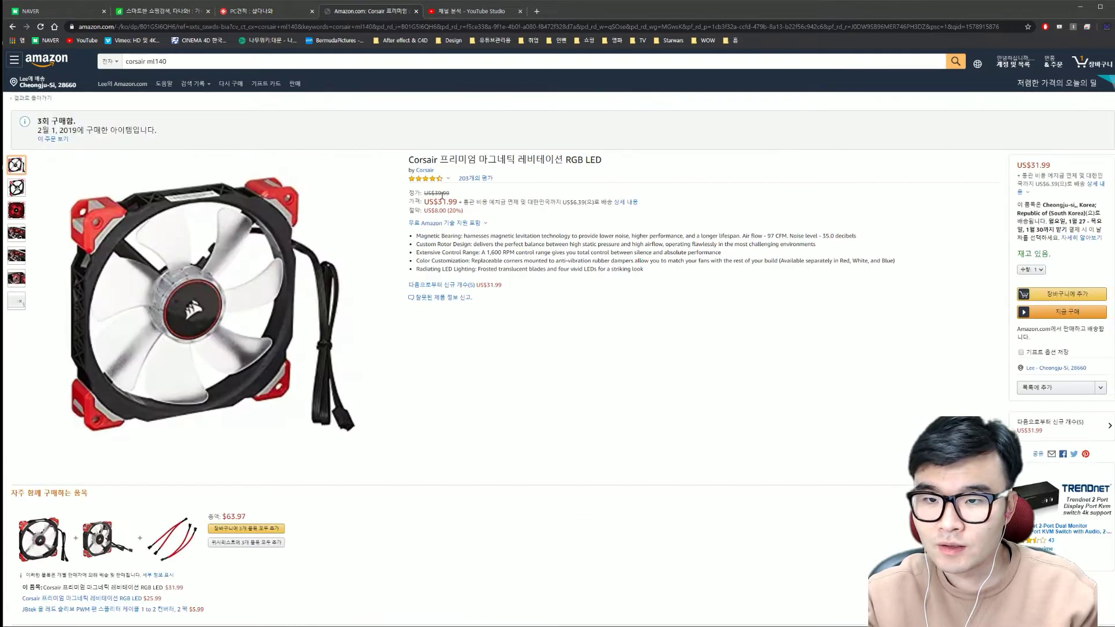
drag(423, 205, 458, 201)
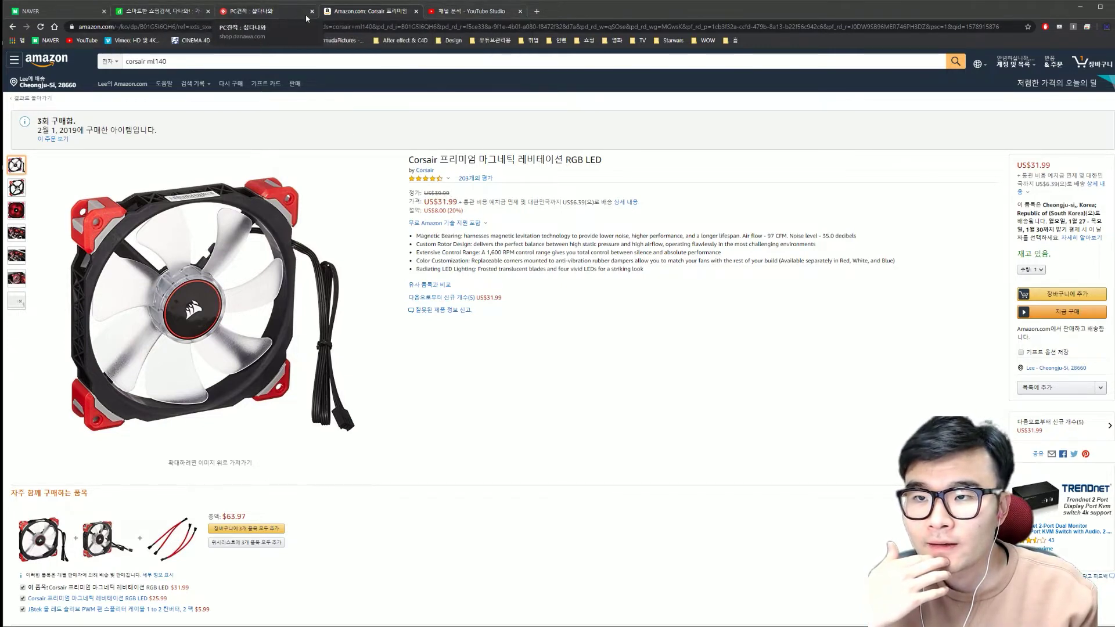
click(288, 13)
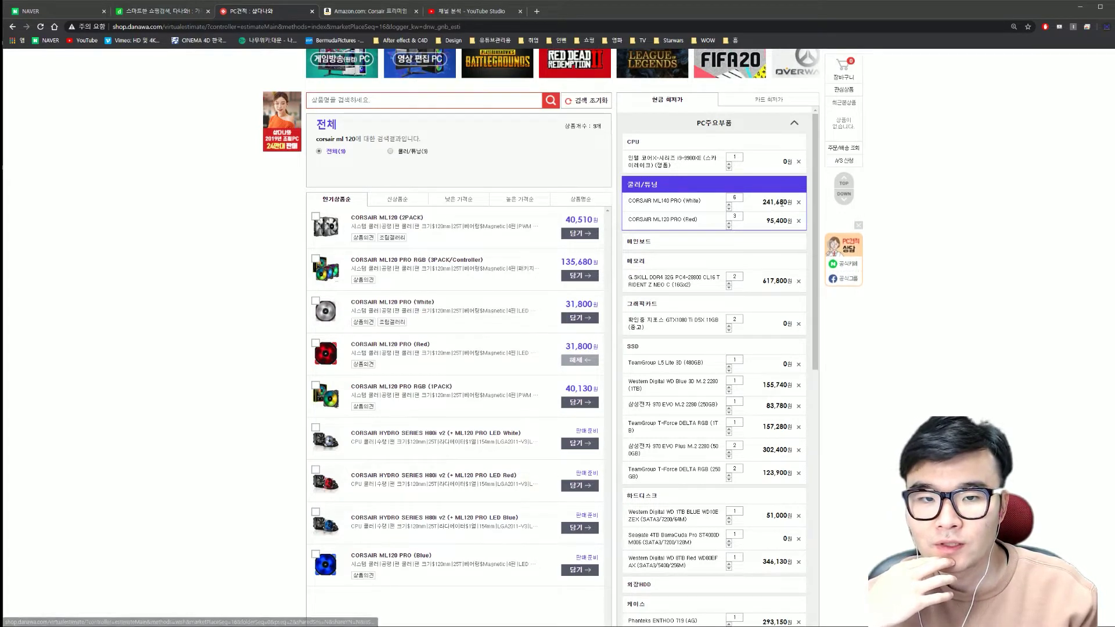
Step: Add a 케이스팬 line 'ml140 25달 x 6 = 20만원' and an 'ml120 8만원' line to the Notepad tally
key(alt+Tab)
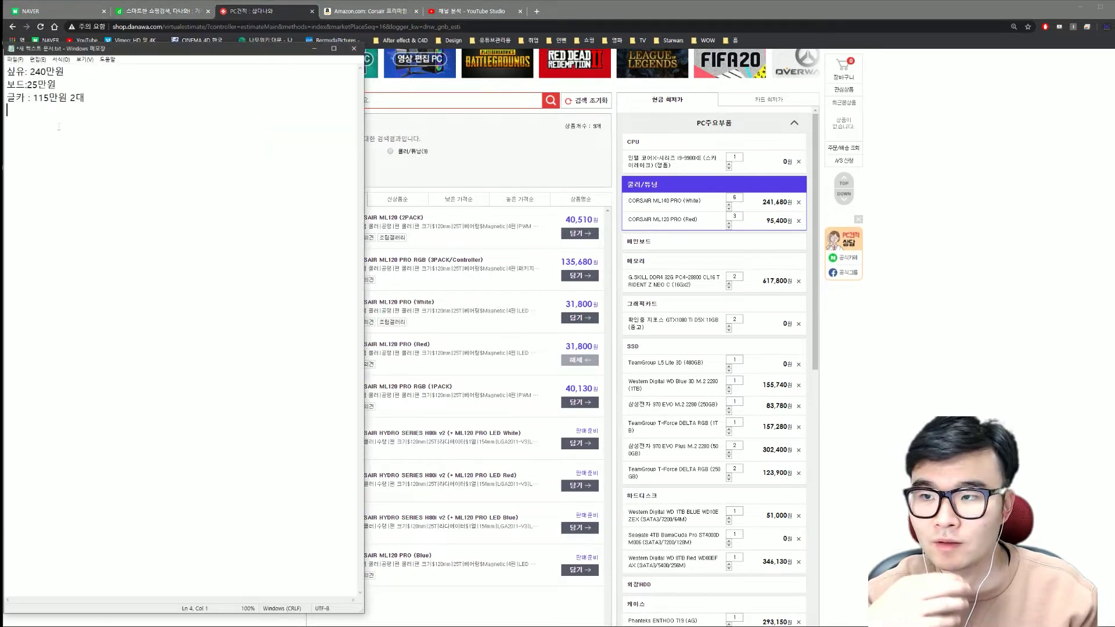
click(62, 124)
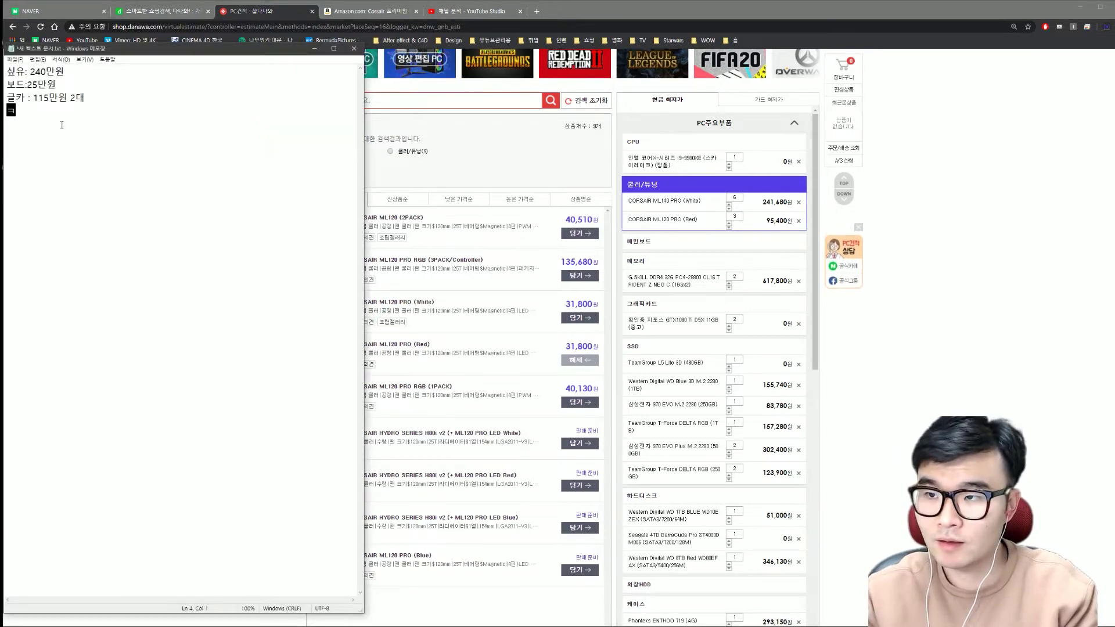
text(ㅔ이)
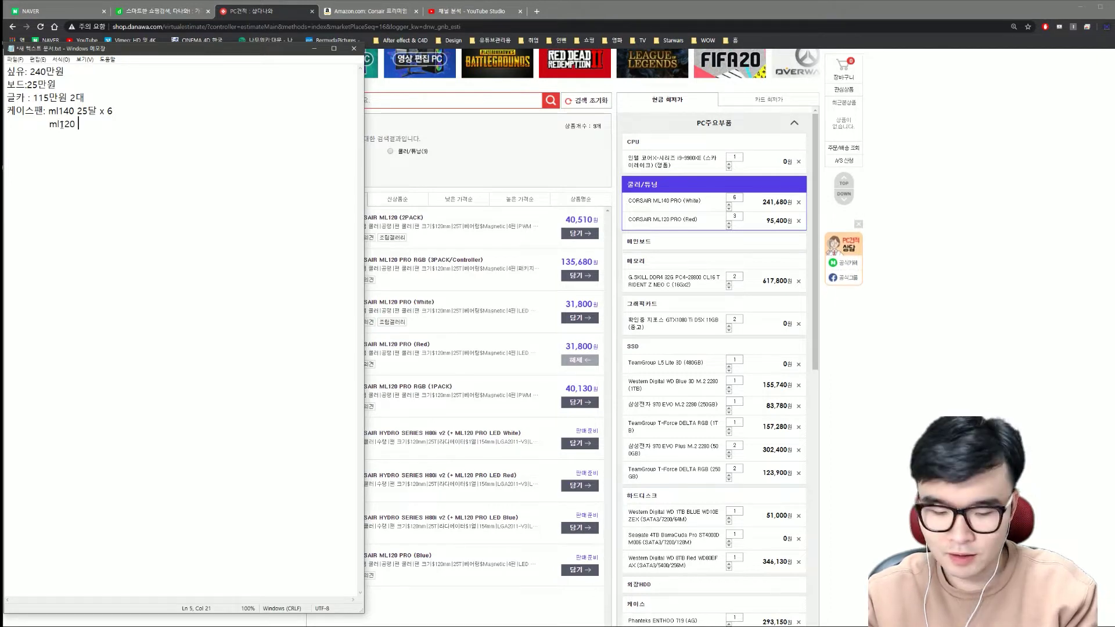
text(8a)
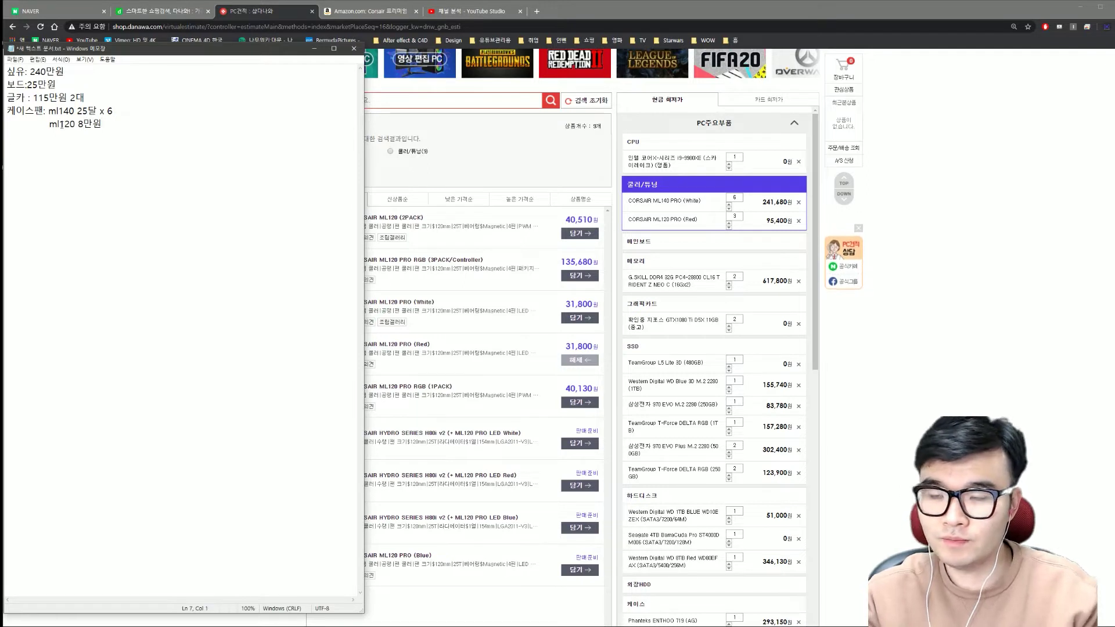
click(132, 108)
text(= 20만)
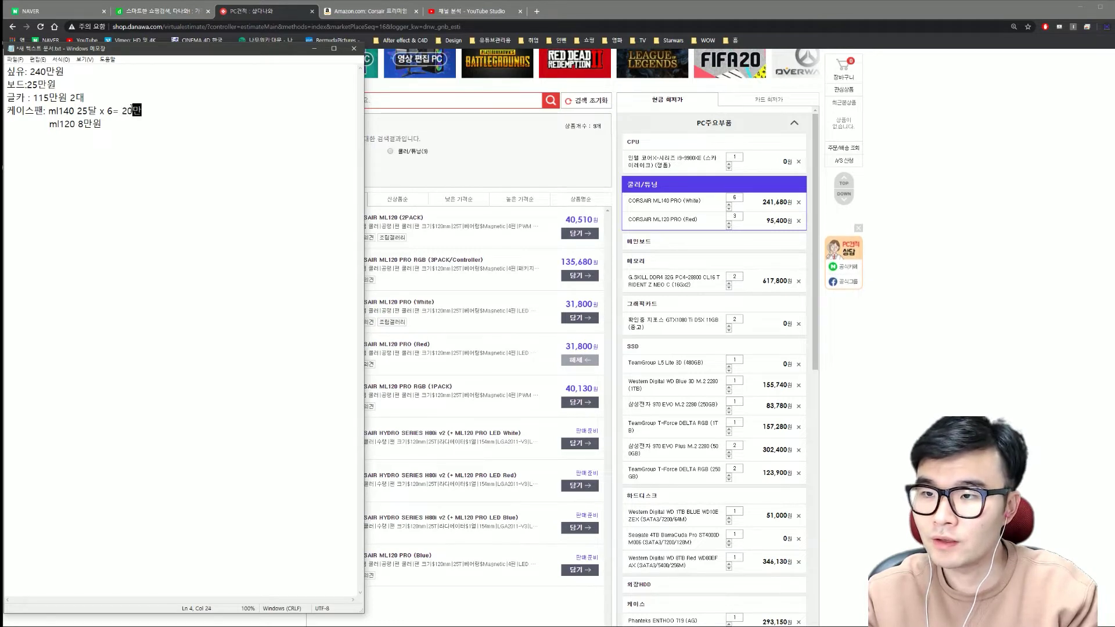
text(원)
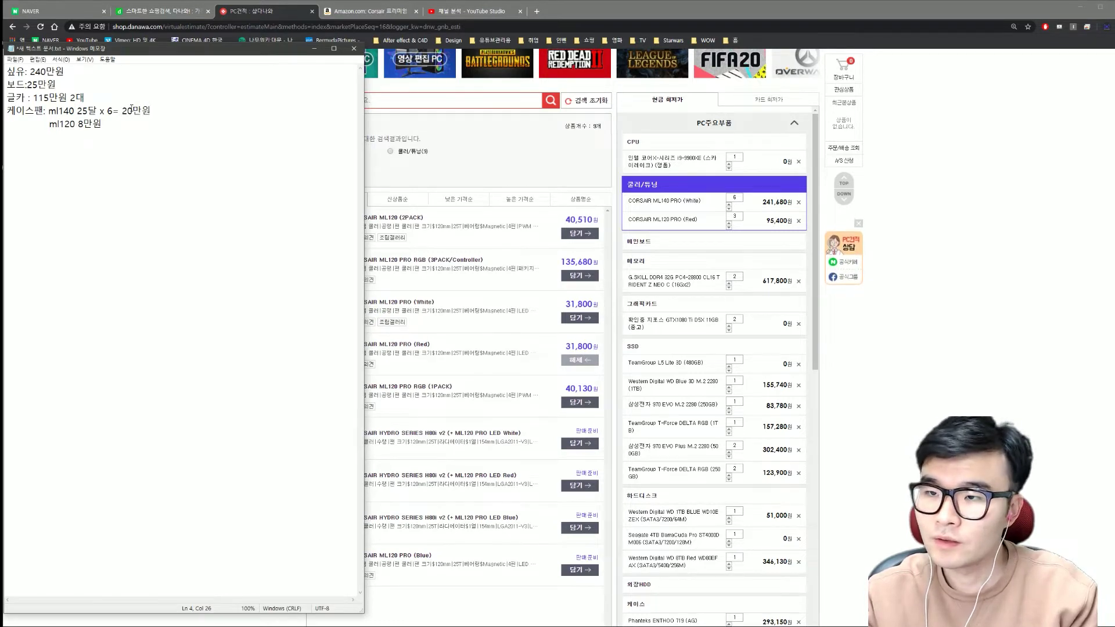
Step: Correct the fan line totals and tidy the trailing 원 in the tally
key(ctrl+End)
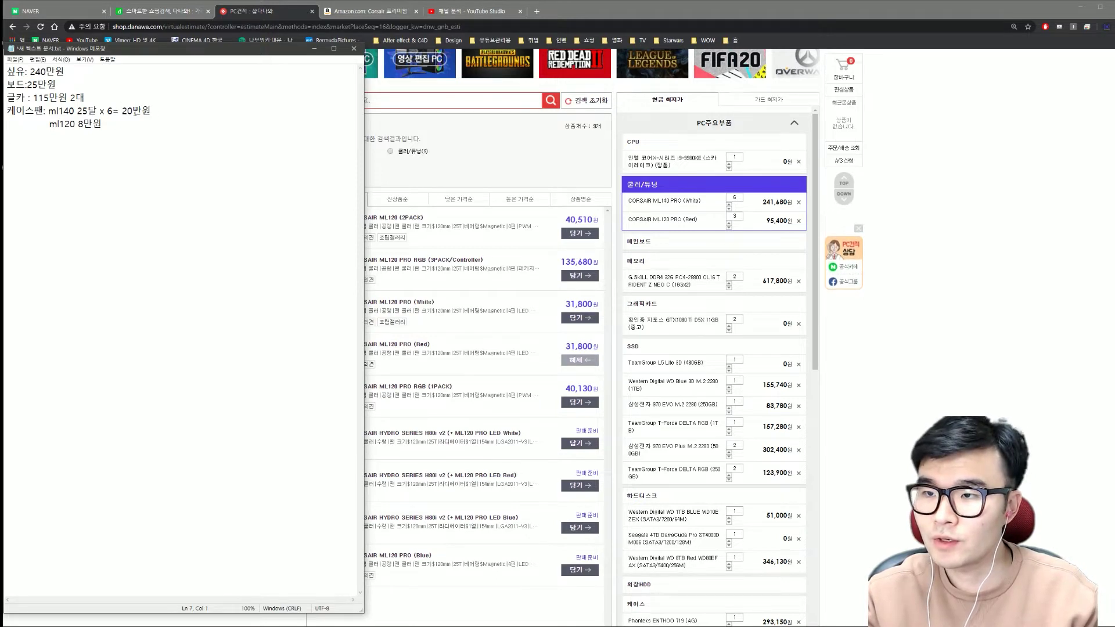
key(BackSpace)
key(BackSpace)
text(18)
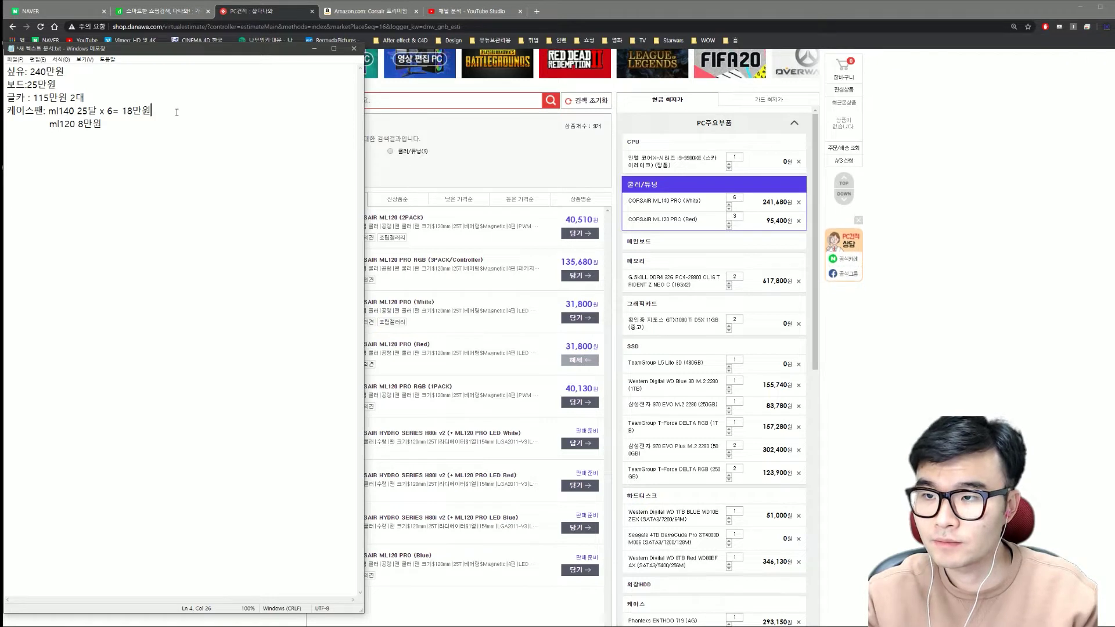
key(BackSpace)
text(20)
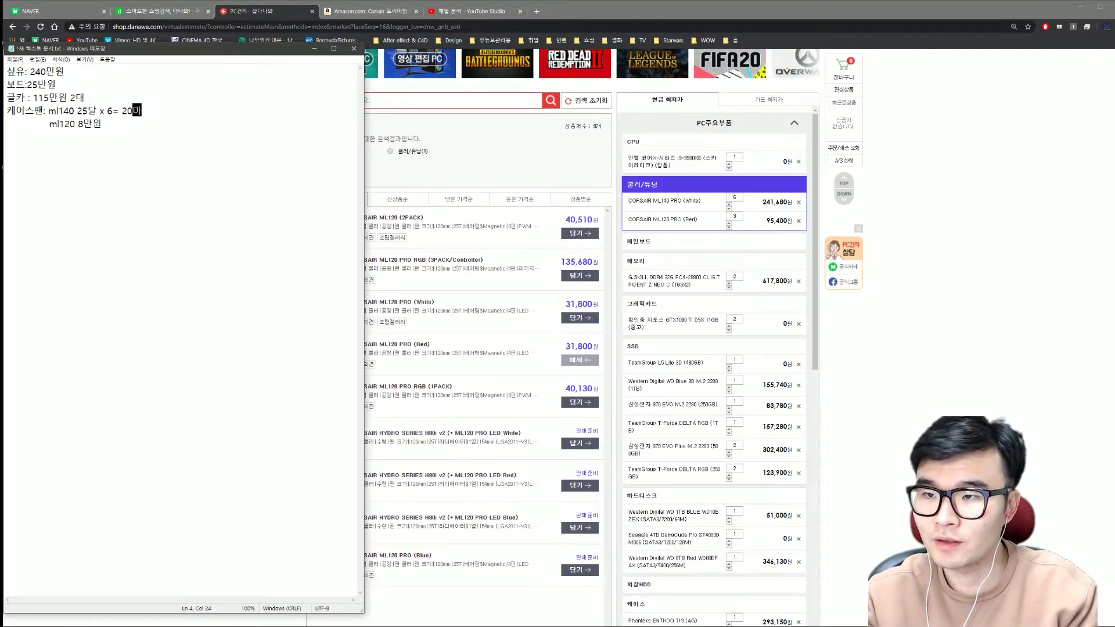
click(176, 112)
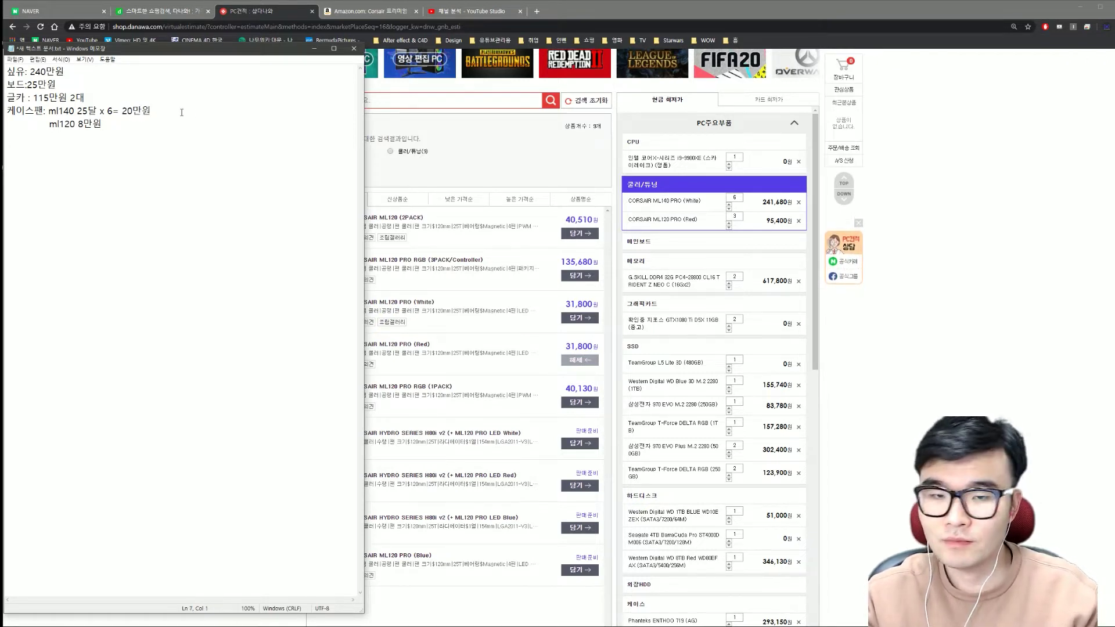
click(653, 251)
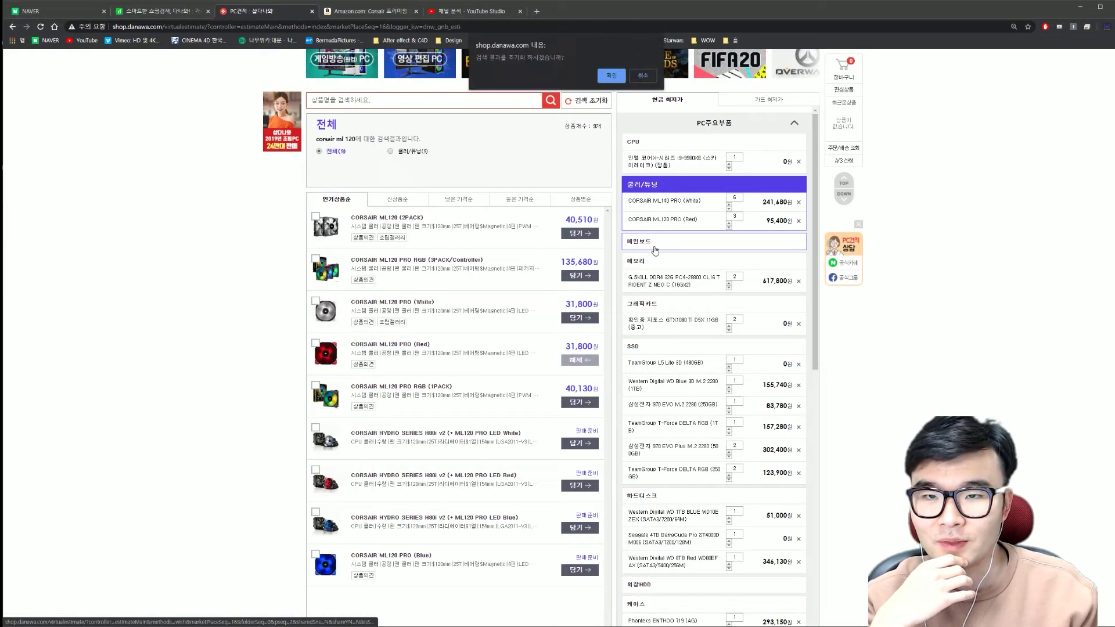
Step: Search Amazon for 'evga x299 dark' and open the EVGA X299 Dark motherboard page at US$414.00
click(642, 76)
key(ctrl+Tab)
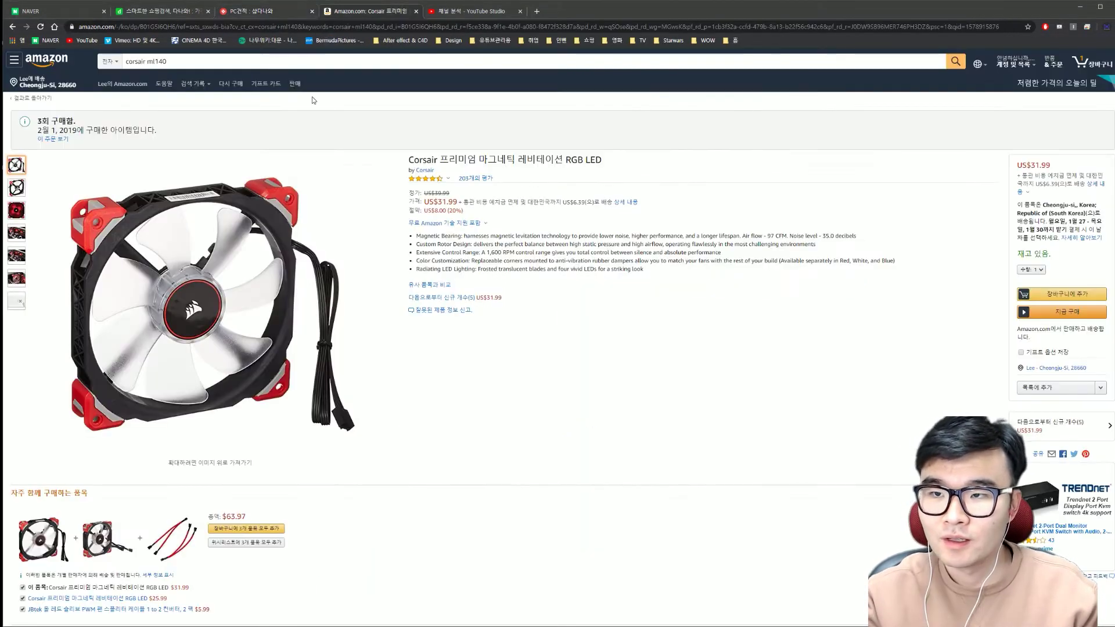
click(278, 66)
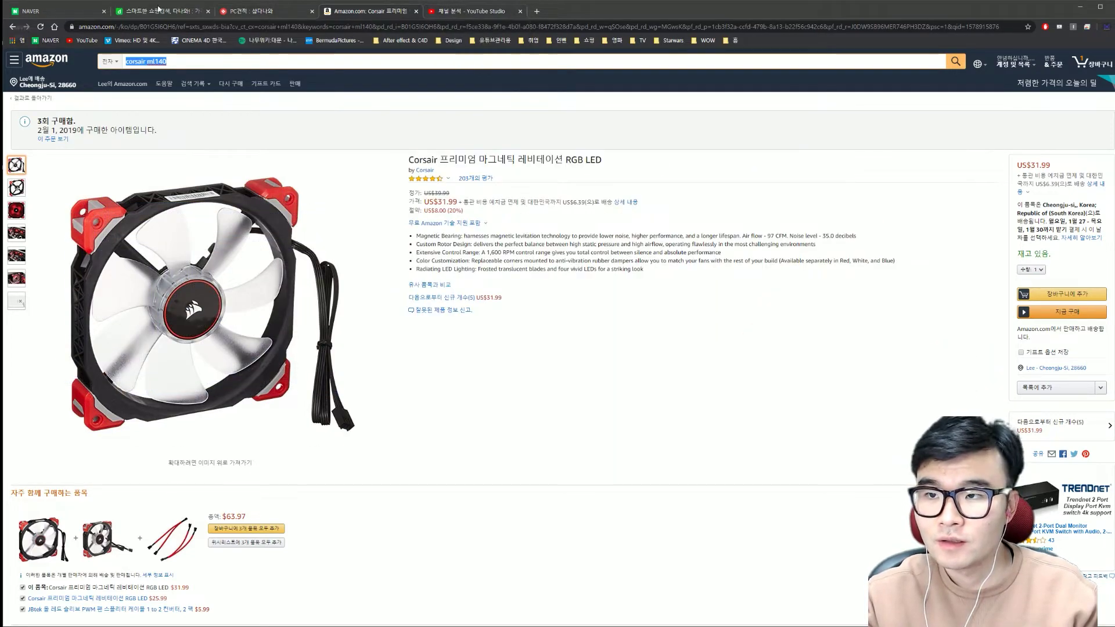
click(195, 17)
click(365, 12)
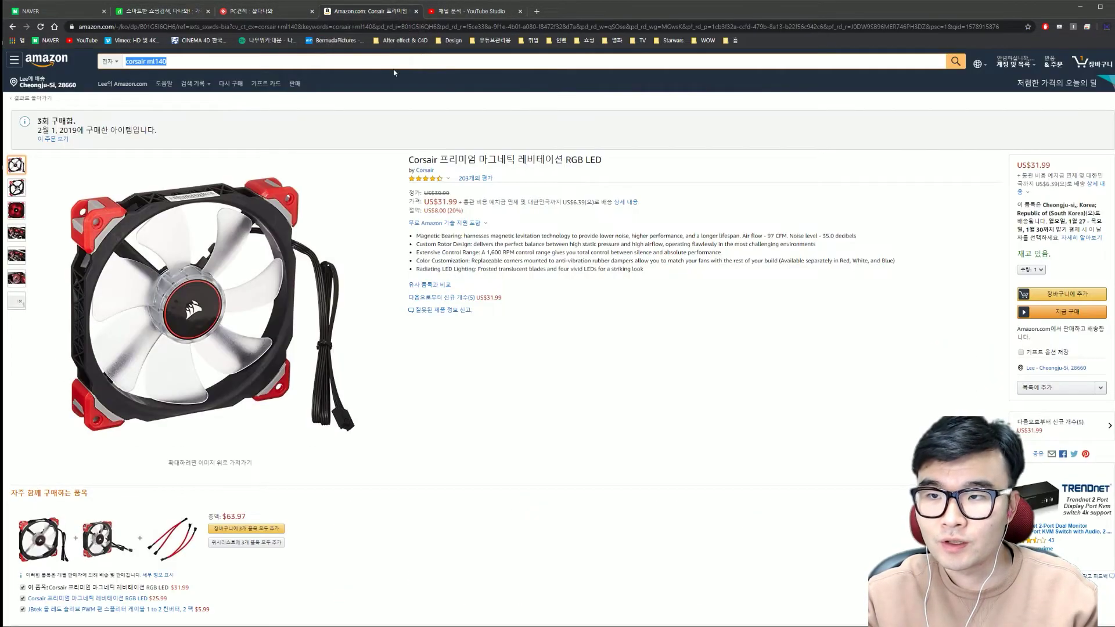
key(BackSpace)
text(evg)
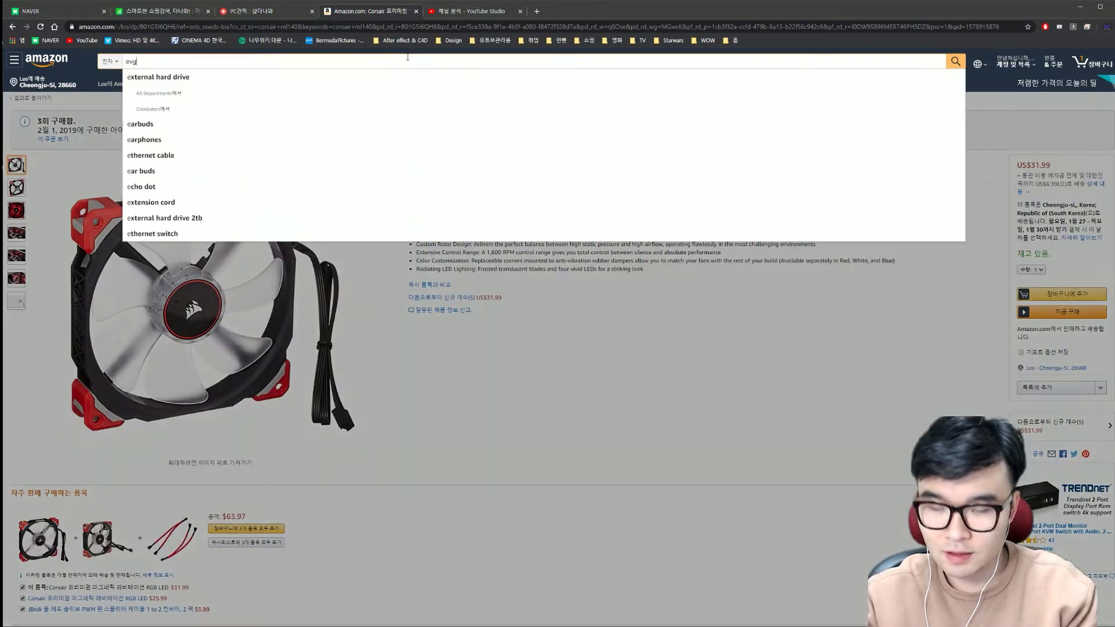
text(a x299)
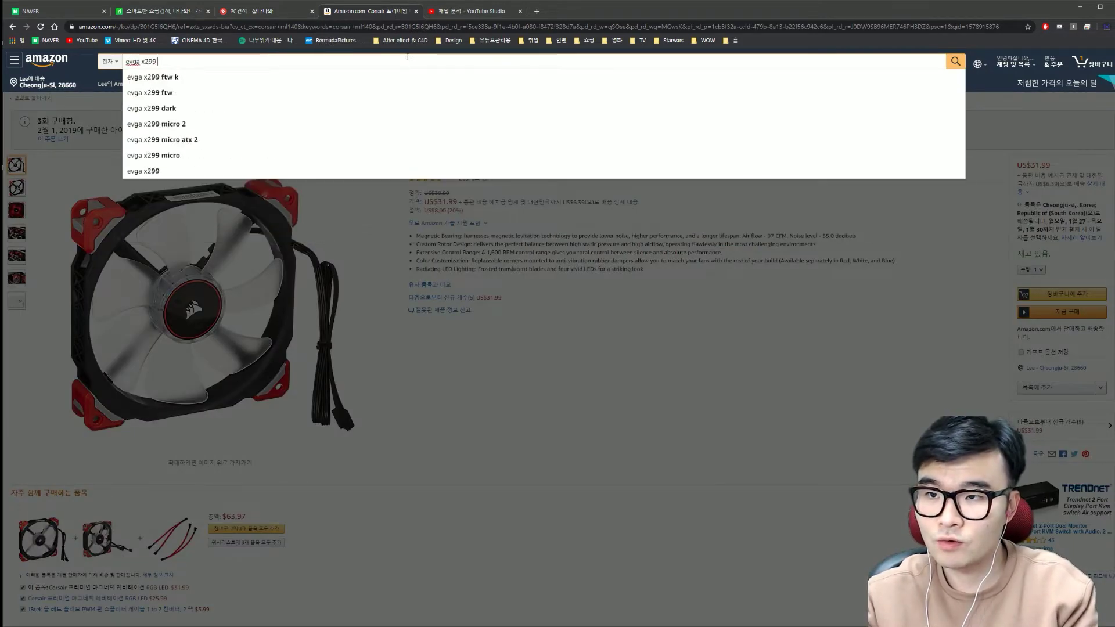
text( dark)
key(Return)
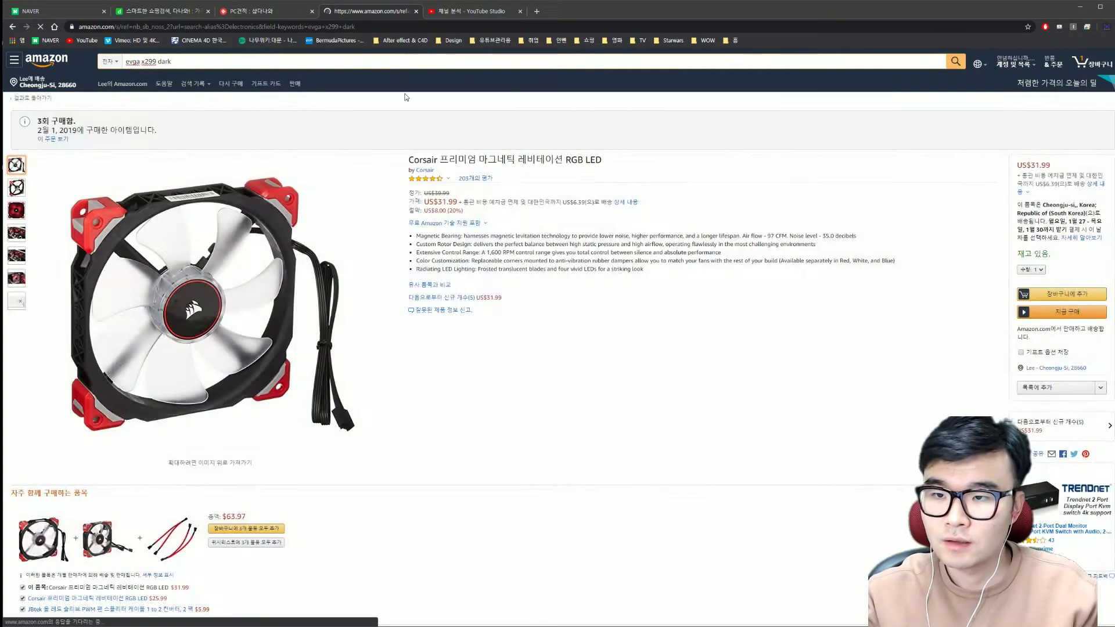
click(191, 282)
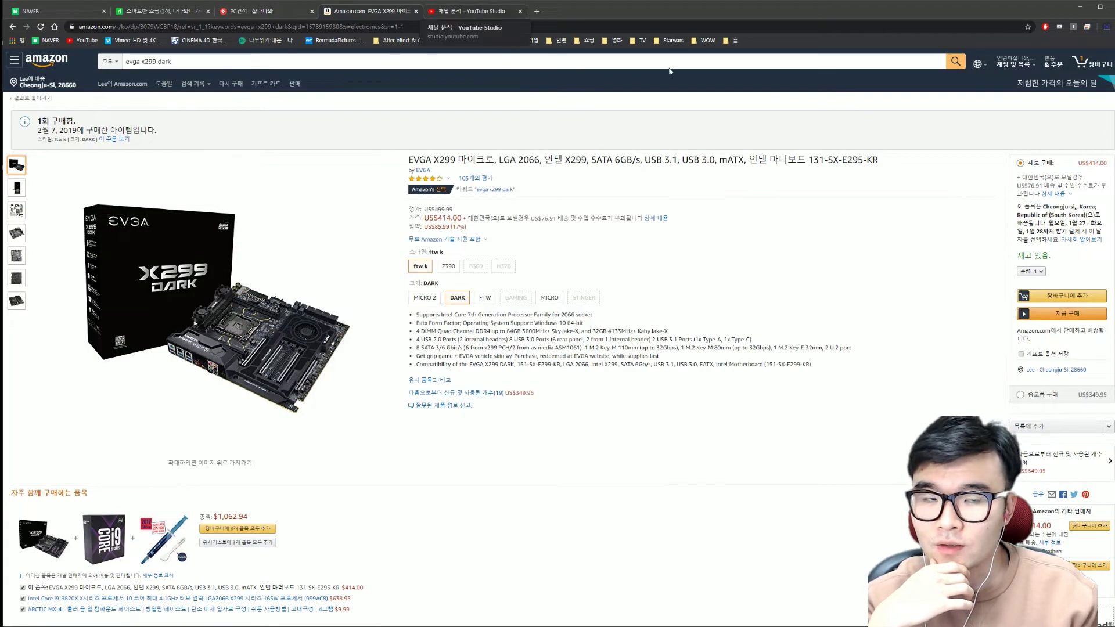
Step: Check the board's US$414.00 Amazon price against the Notepad 보드 line, then return to the Danawa cart
key(alt+Tab)
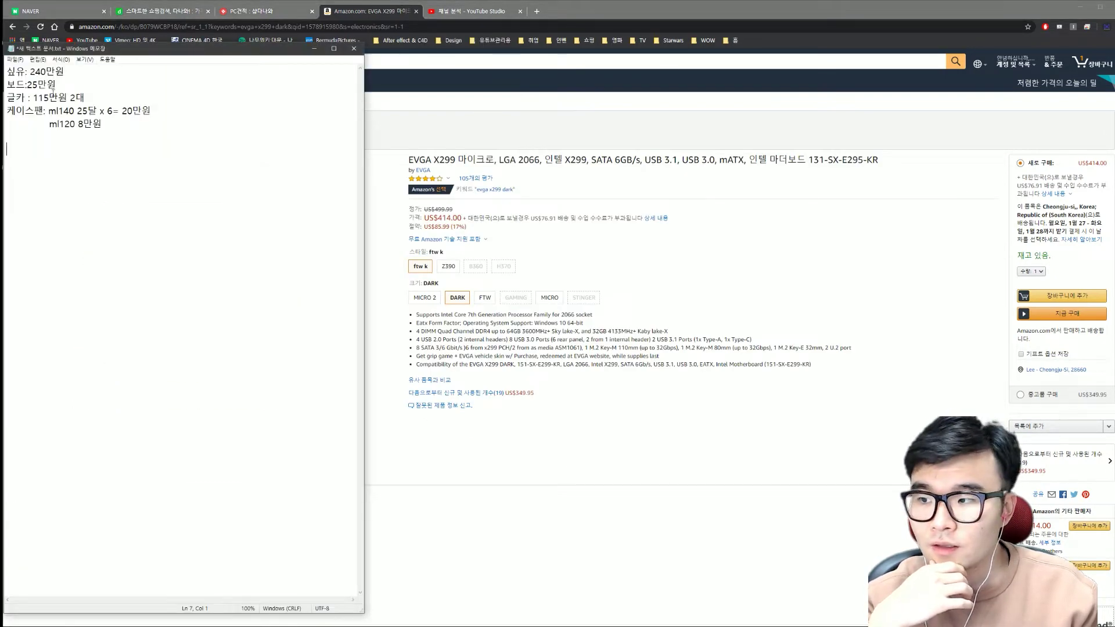
drag(458, 218, 434, 226)
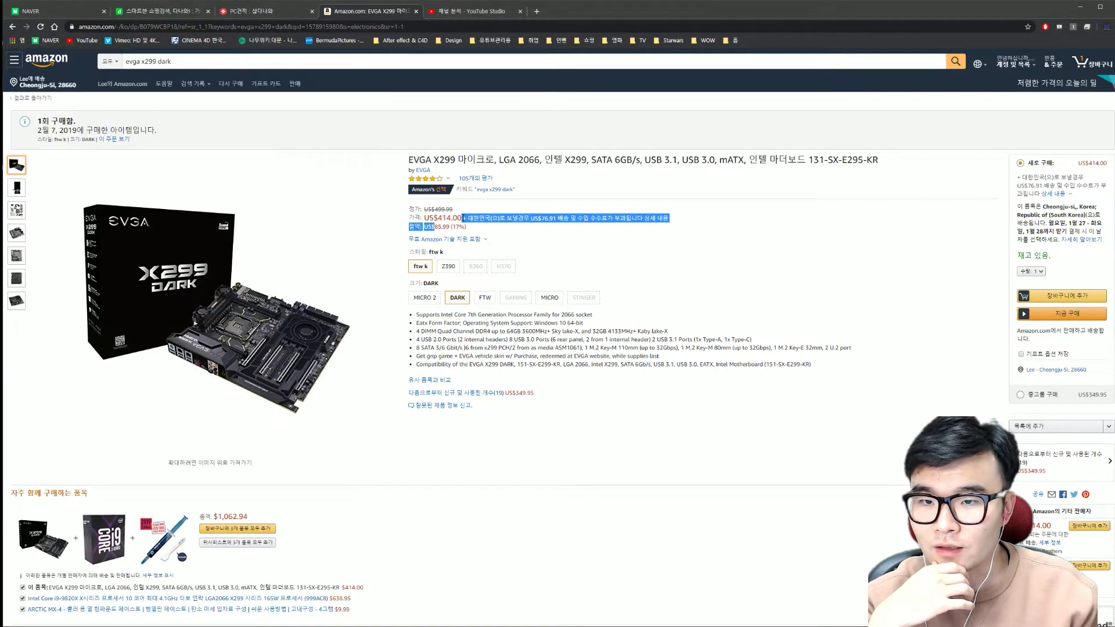
click(459, 217)
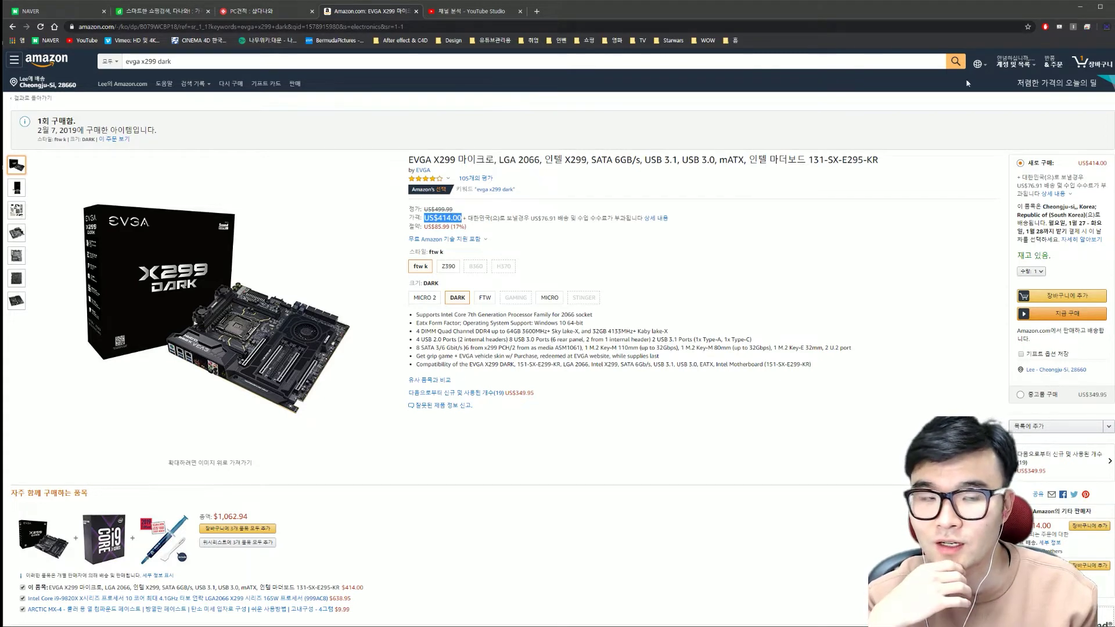
key(alt+Tab)
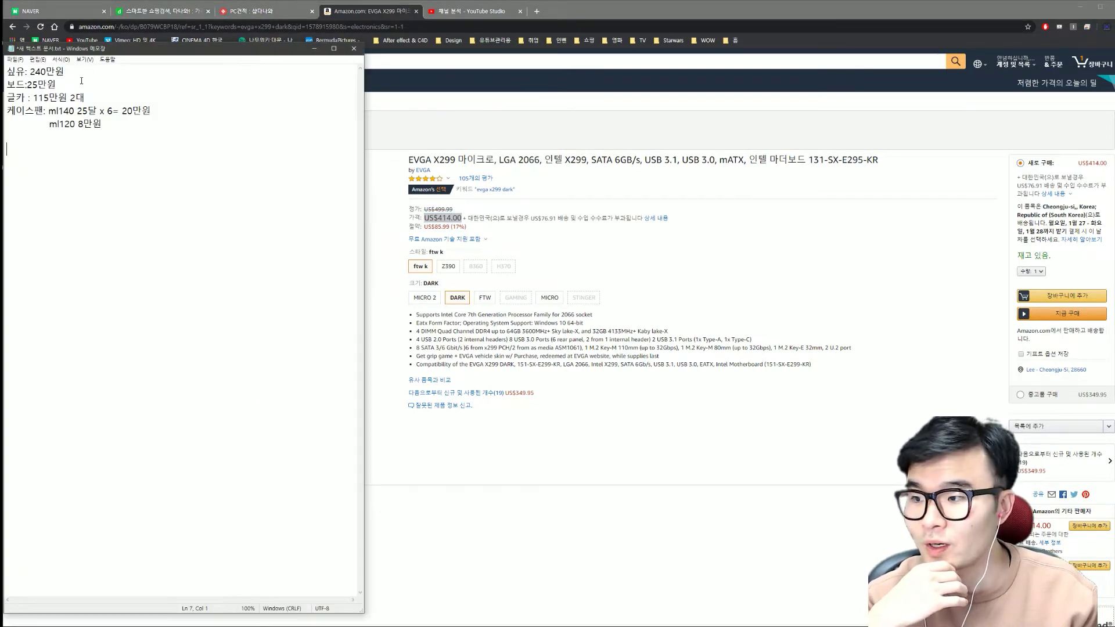
click(29, 85)
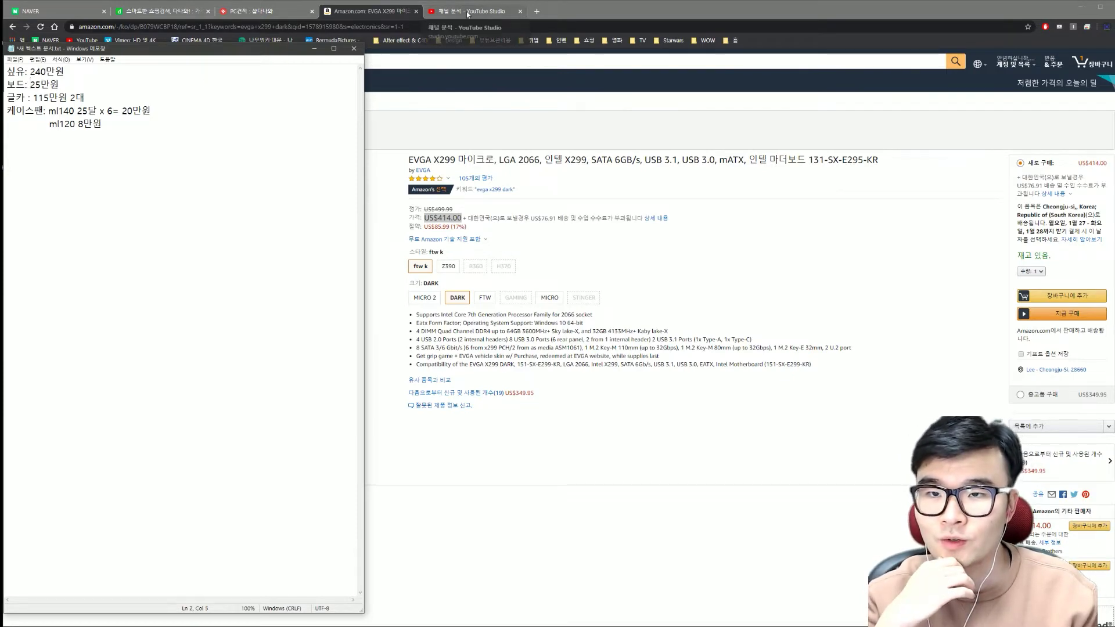
click(250, 11)
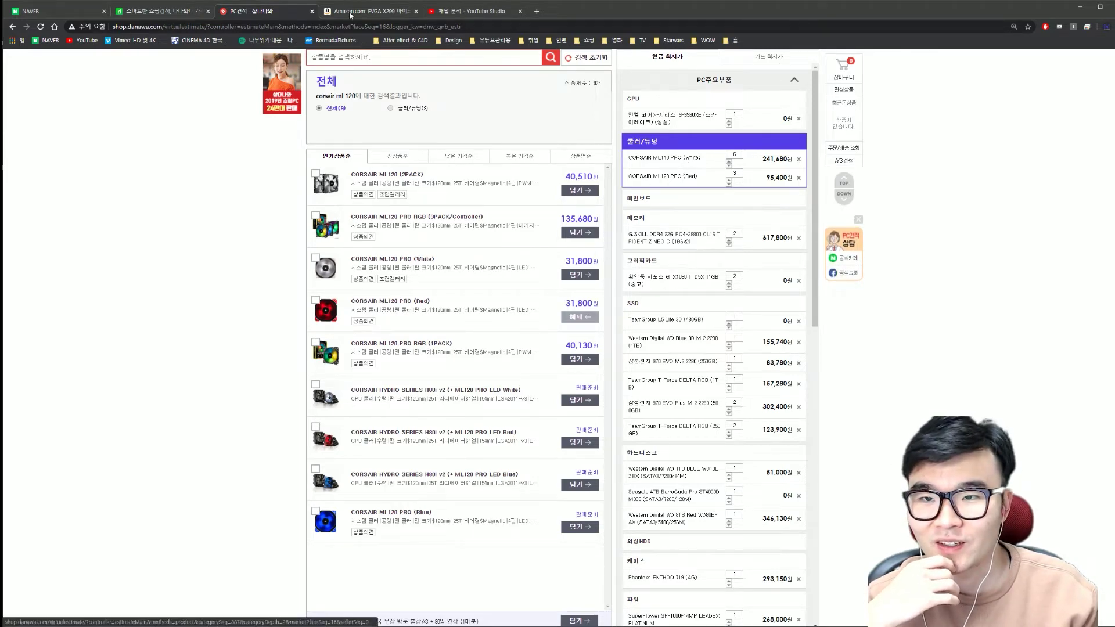
click(405, 19)
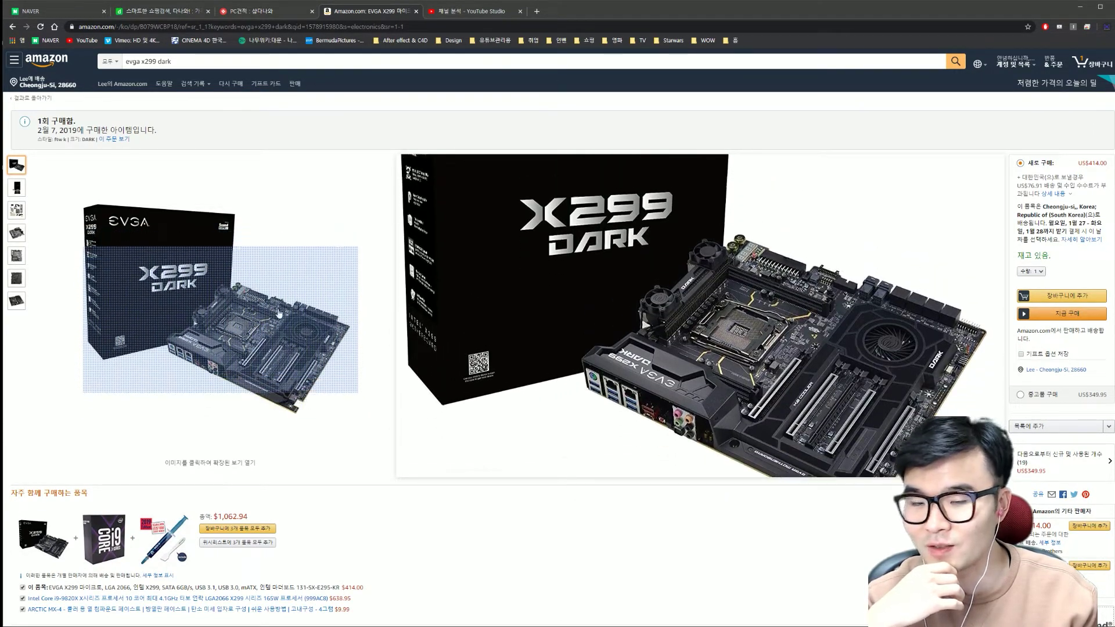
click(284, 22)
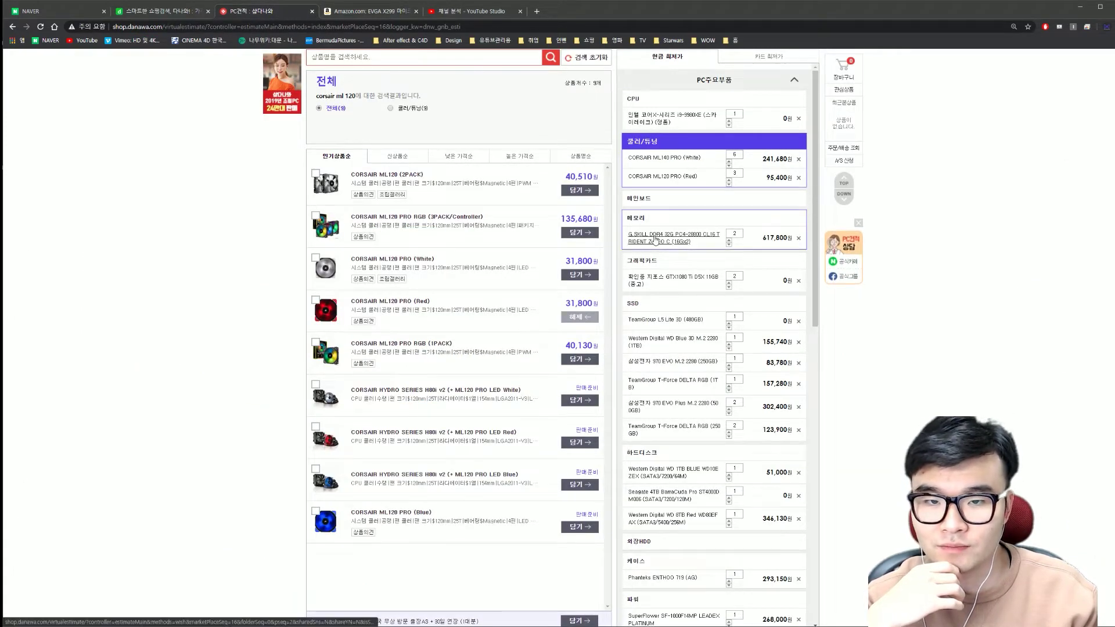
click(654, 234)
scroll(295, 174, down, 5)
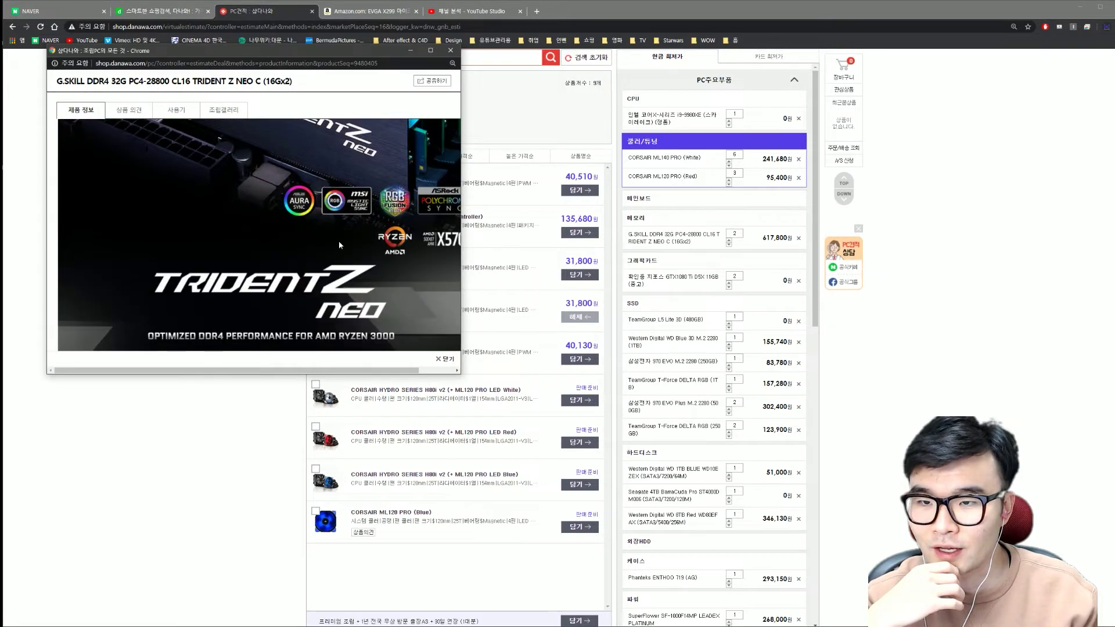
scroll(305, 231, down, 5)
scroll(306, 231, down, 3)
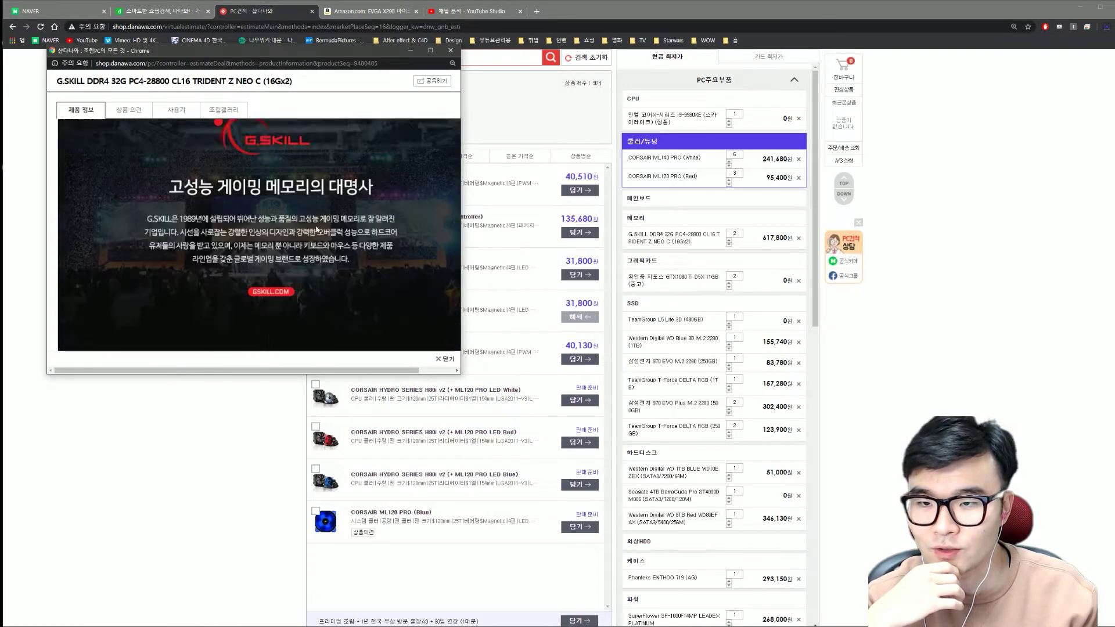
scroll(314, 227, down, 3)
scroll(336, 218, down, 3)
scroll(349, 211, down, 2)
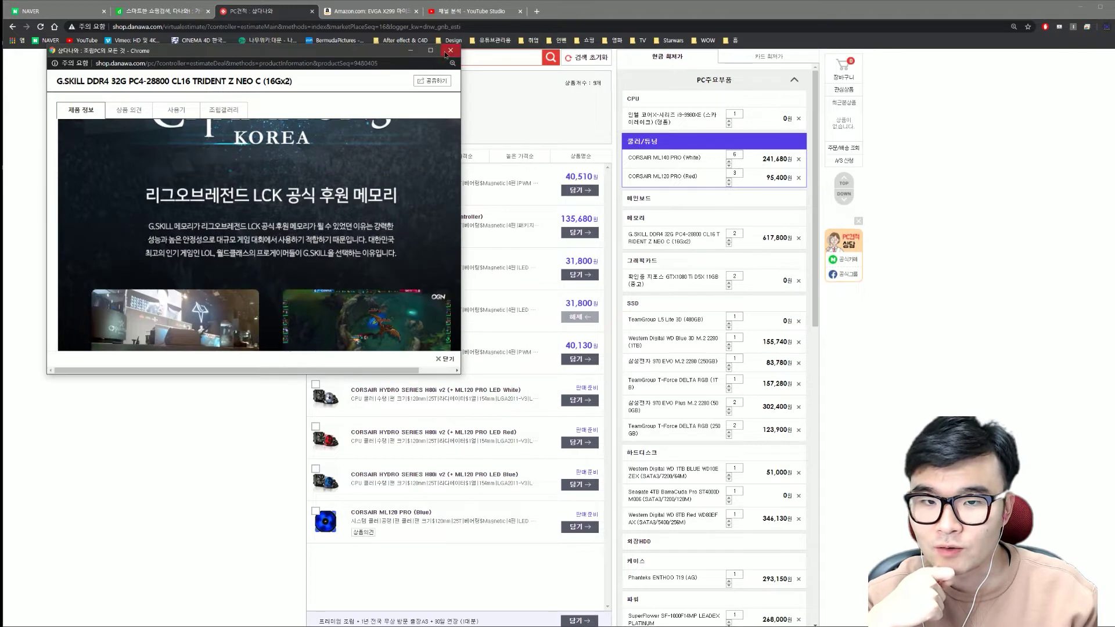
click(674, 237)
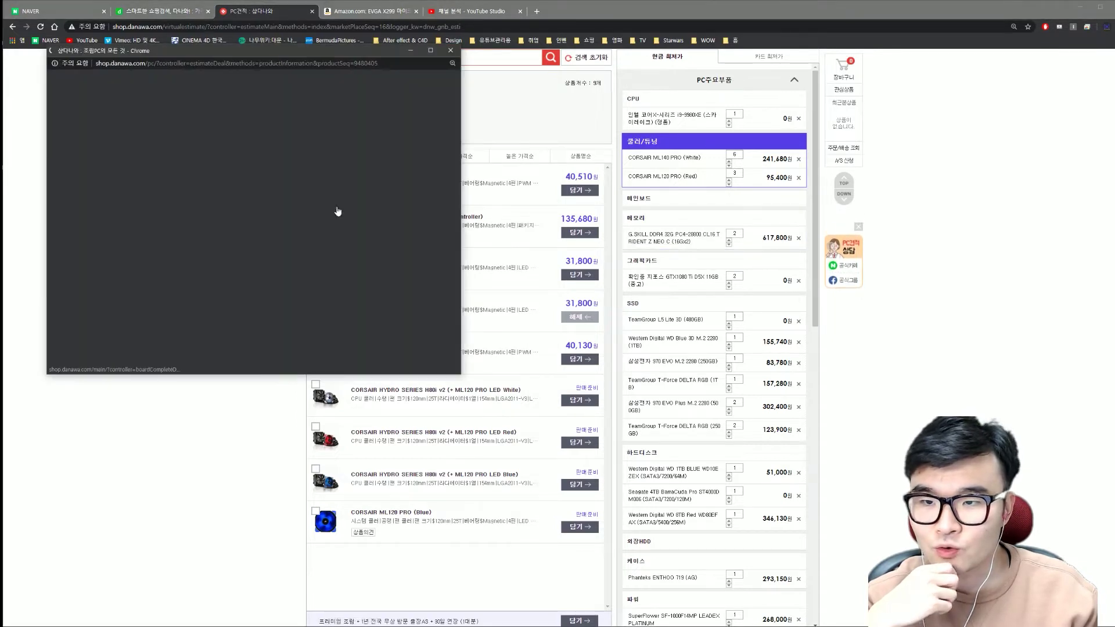
scroll(349, 198, down, 3)
scroll(385, 175, down, 3)
scroll(385, 176, down, 3)
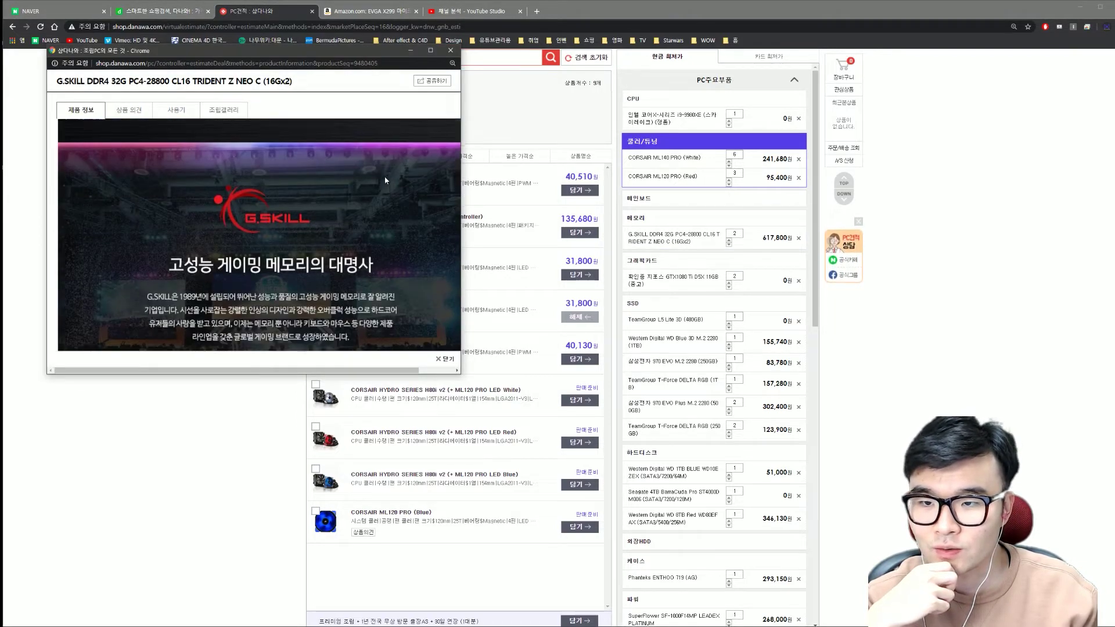
scroll(386, 175, down, 3)
click(753, 223)
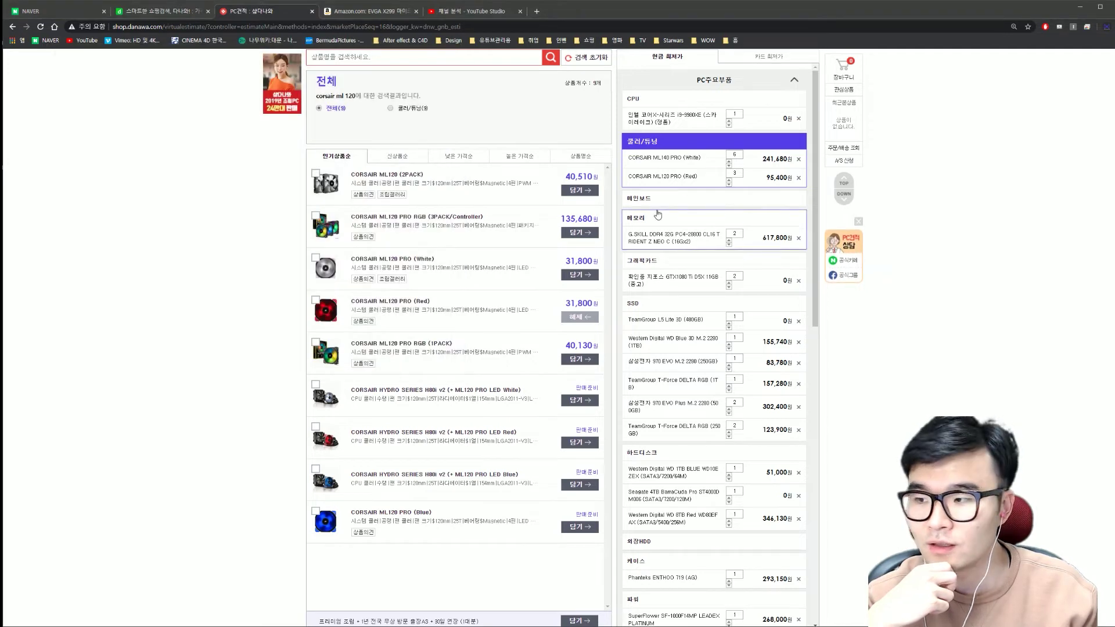
Step: Lower the cart's memory quantity to 1 and add the line '램 16x4 50만원' to the Notepad tally
click(729, 243)
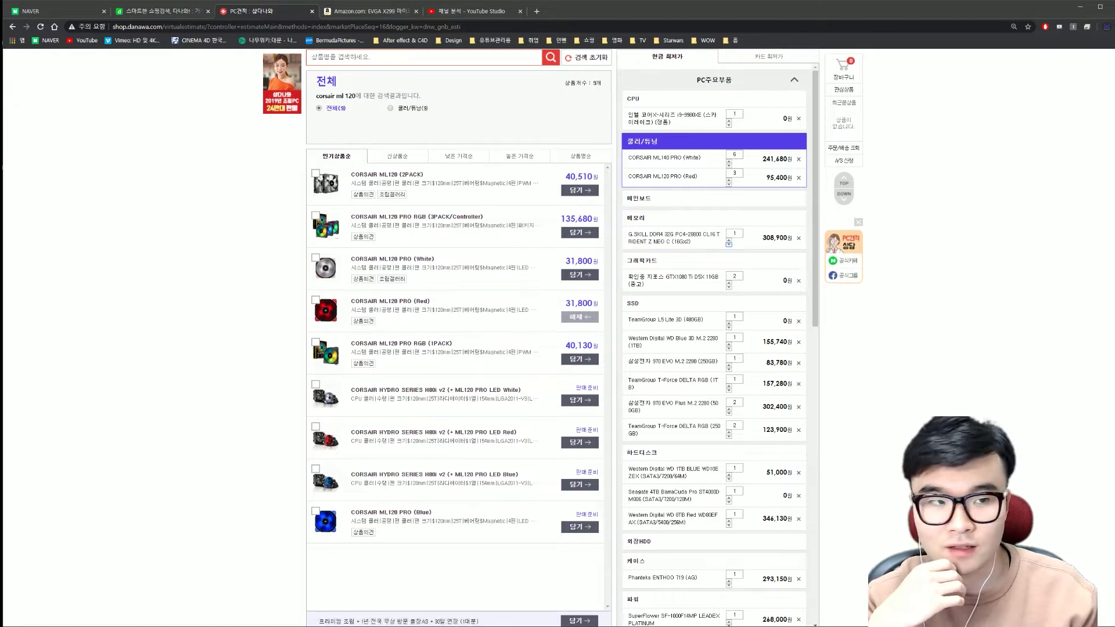
key(alt+Tab)
key(BackSpace)
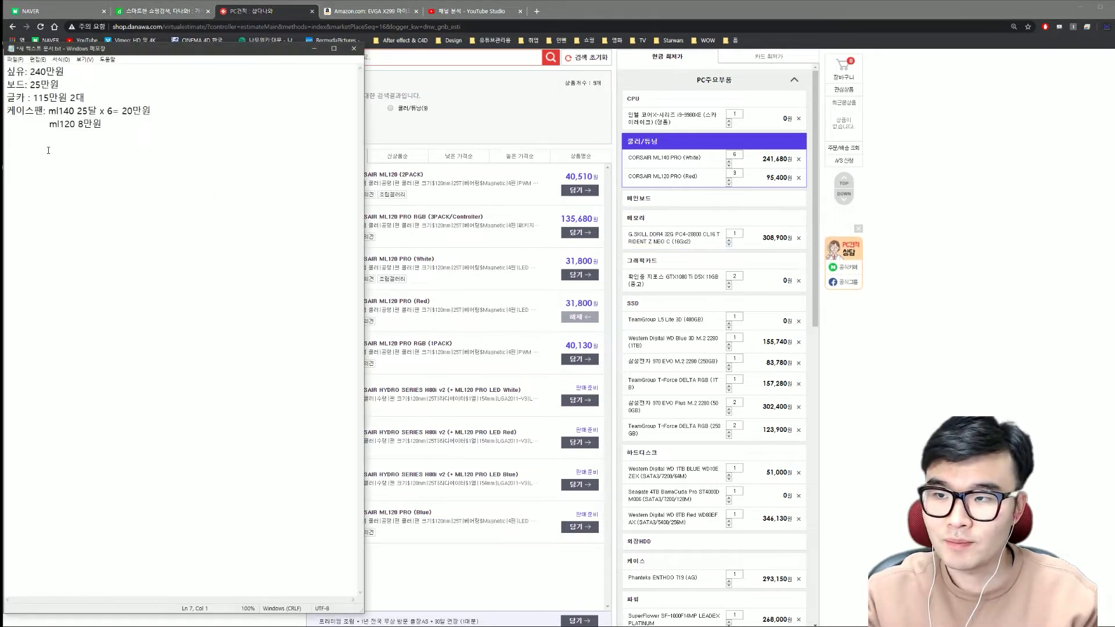
text(램 )
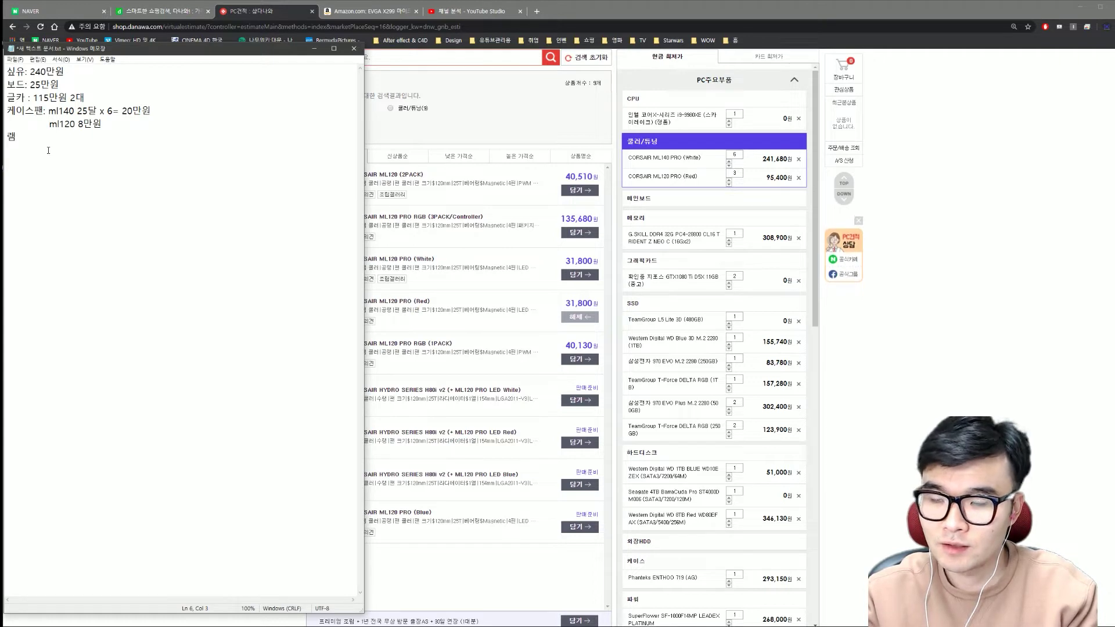
text(16*4)
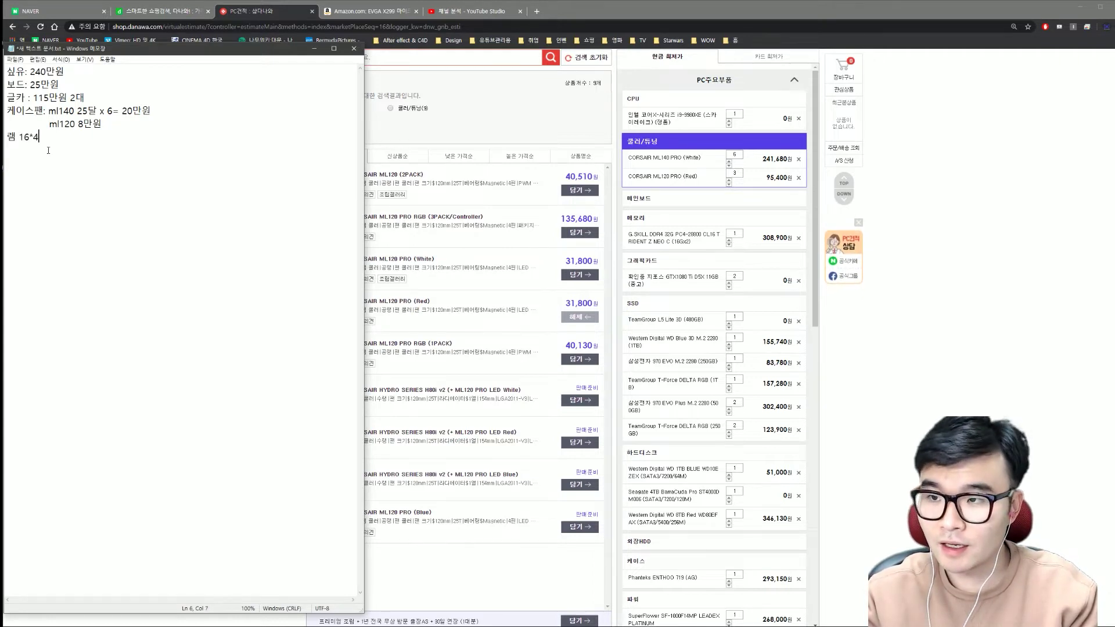
key(BackSpace)
key(BackSpace)
text(x4 50만원)
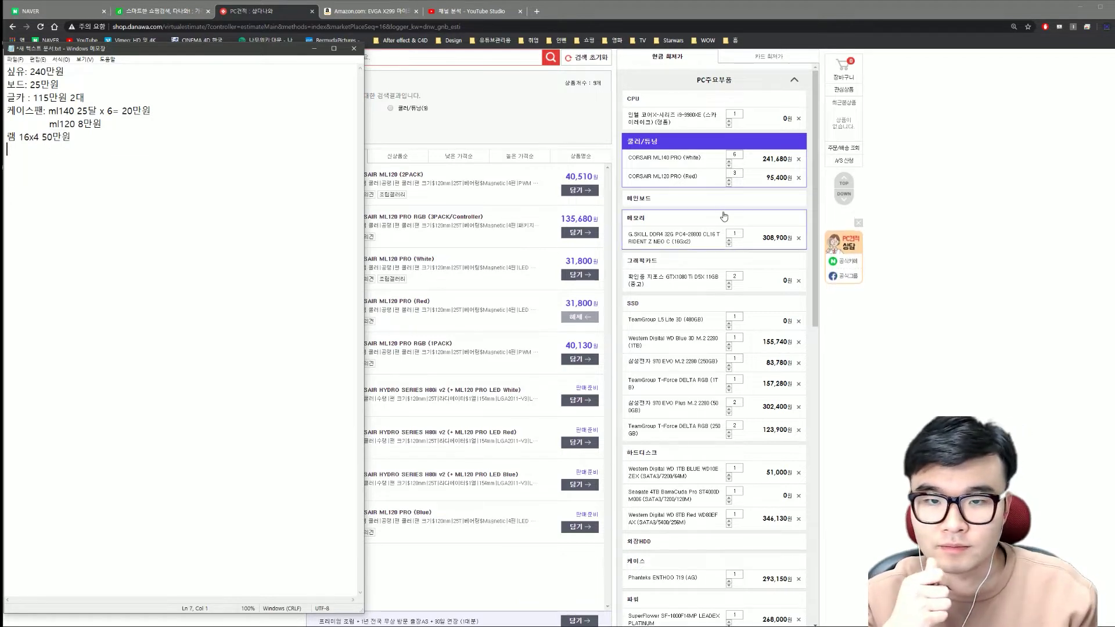
click(673, 242)
Step: Open the G.SKILL Trident Z Neo details from the cart and scroll to its DDR4 32GB (16GBx2) 3600MHz specs
click(635, 79)
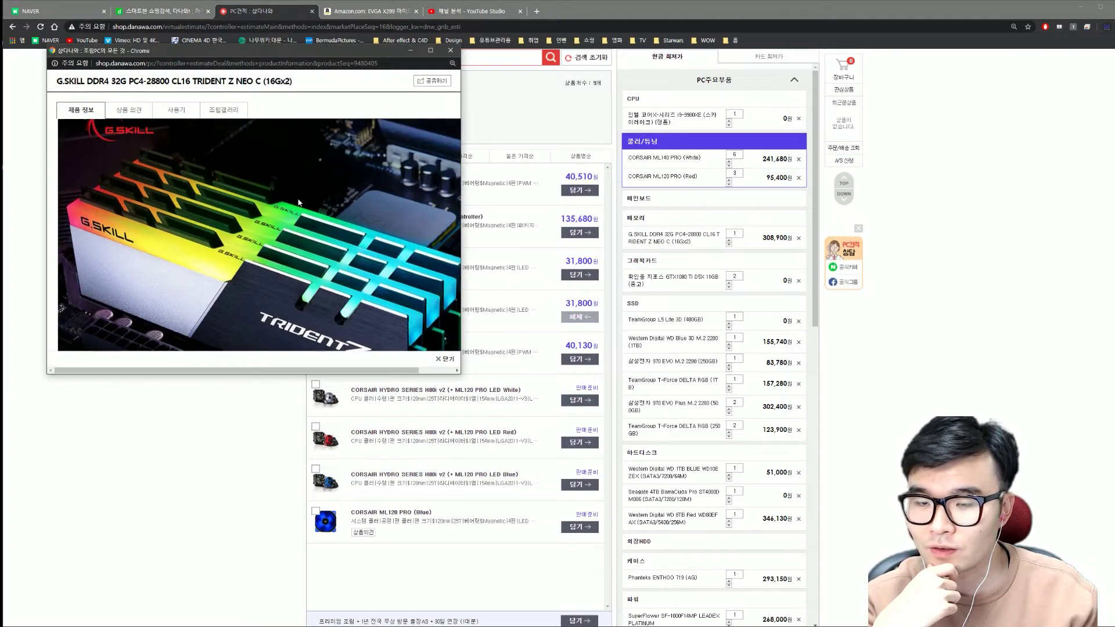
scroll(296, 210, down, 3)
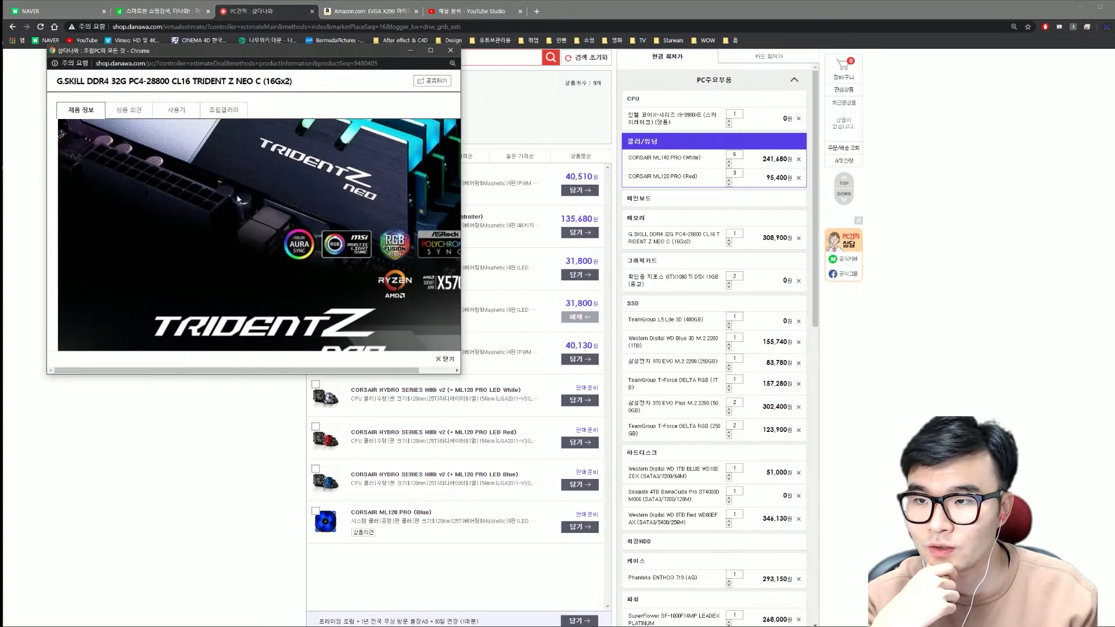
scroll(262, 213, down, 3)
scroll(240, 214, down, 2)
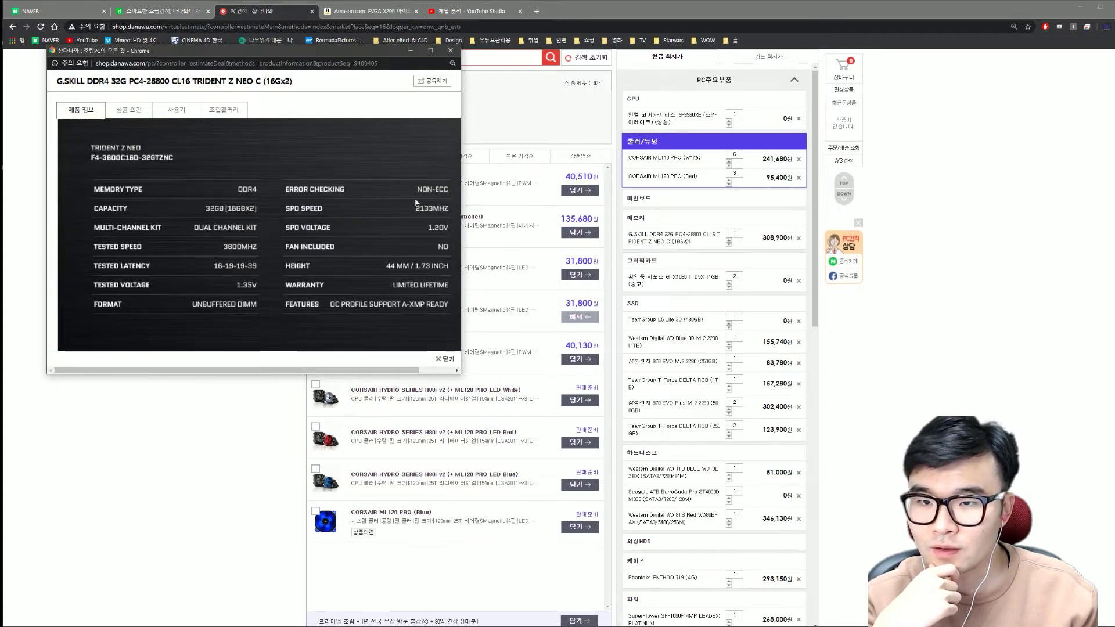
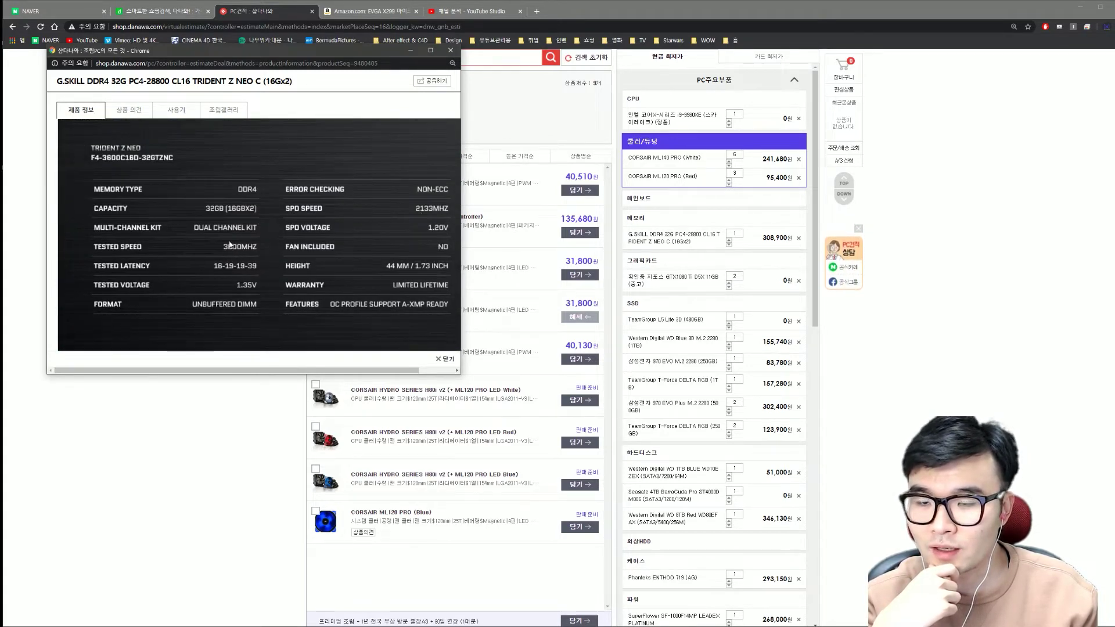
Step: Close the RAM product details popup and switch to the PC parts price notes in Notepad
click(450, 50)
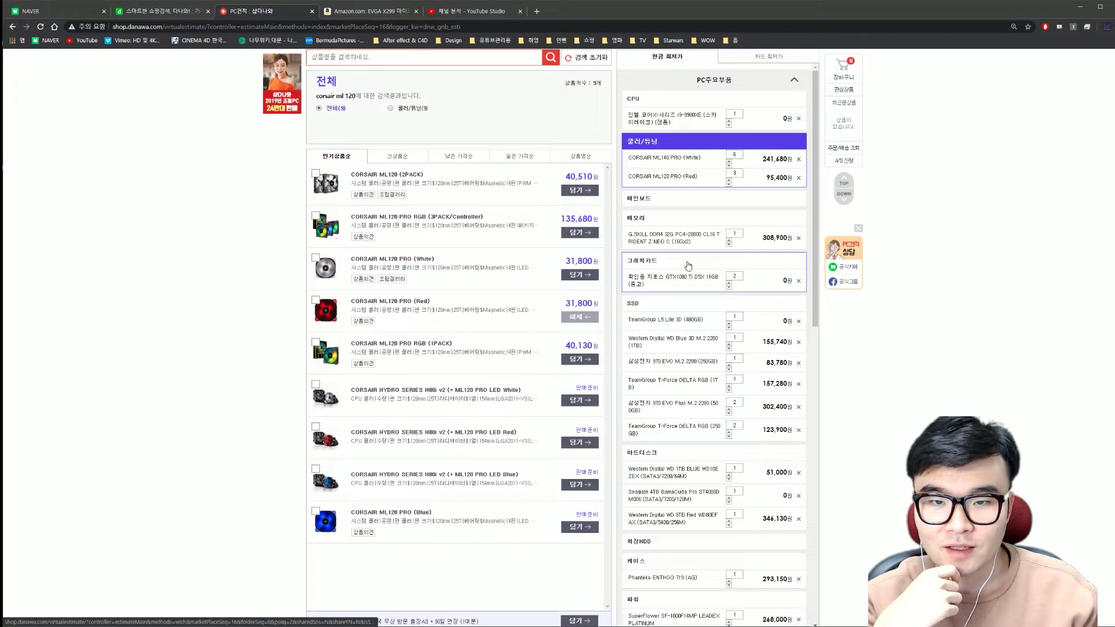
click(687, 265)
click(651, 81)
key(alt+Tab)
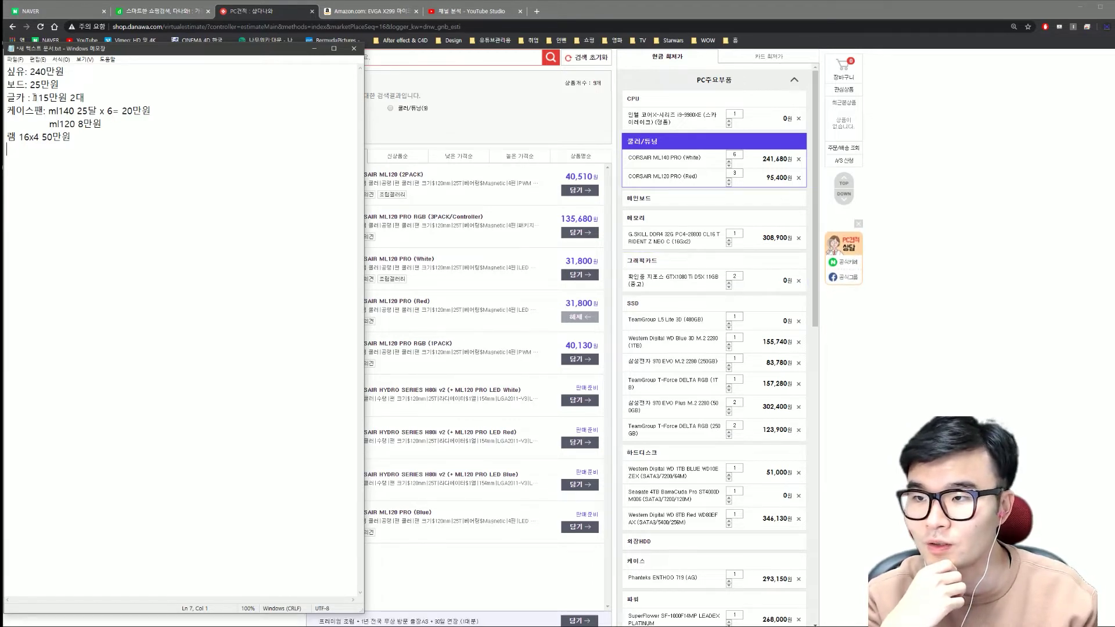
Step: Update the graphics card line on line 3 so it reads 2대=230만원
drag(33, 97, 88, 97)
click(94, 98)
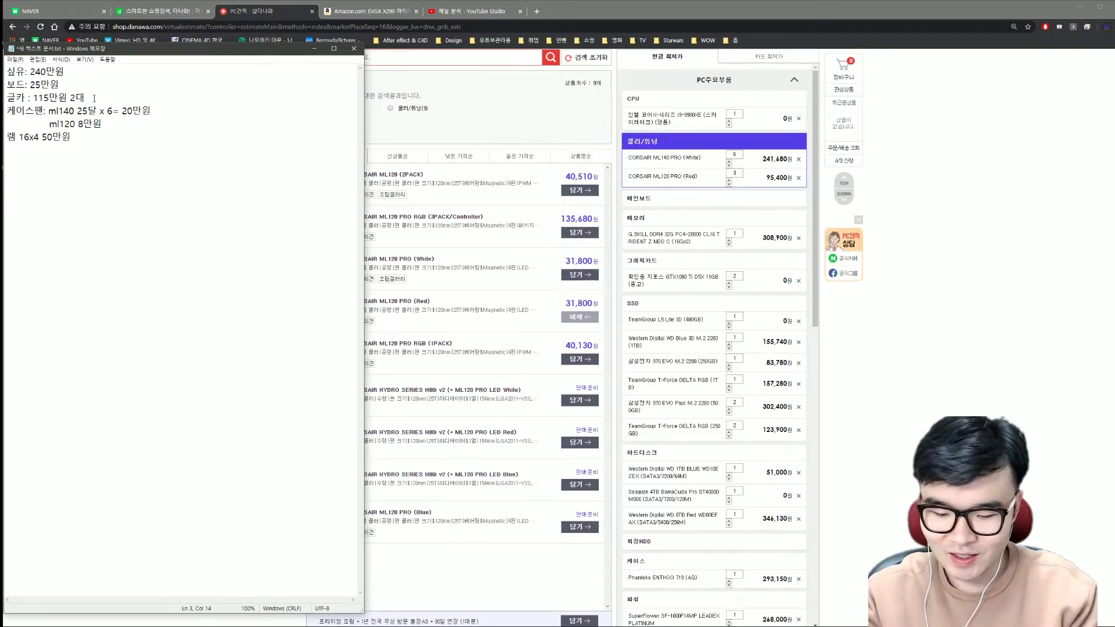
text(=230만)
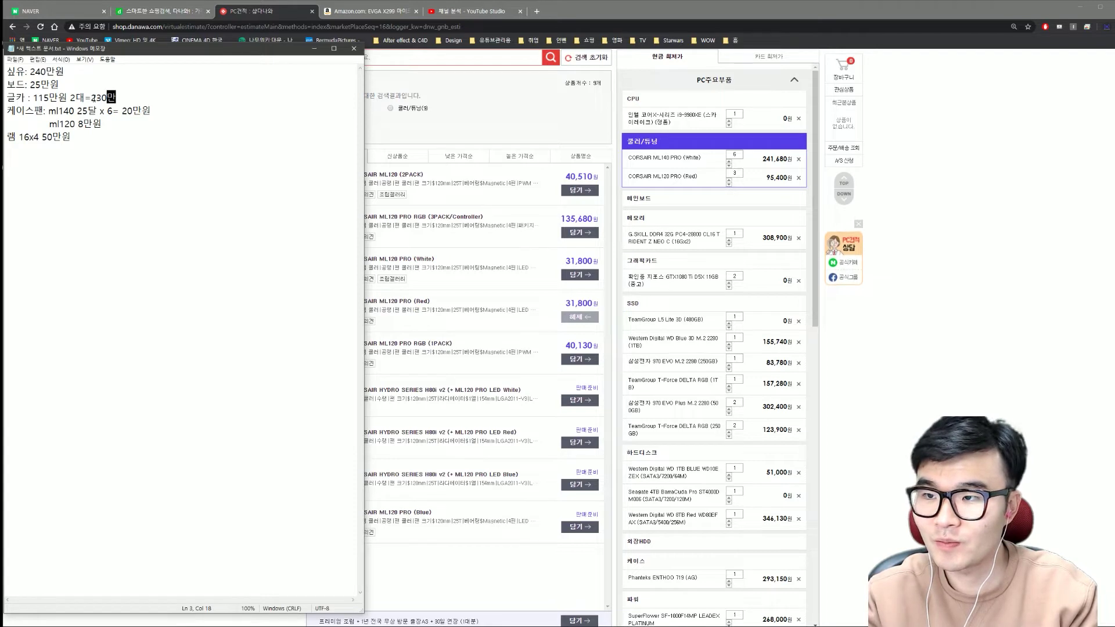
text(원)
click(32, 168)
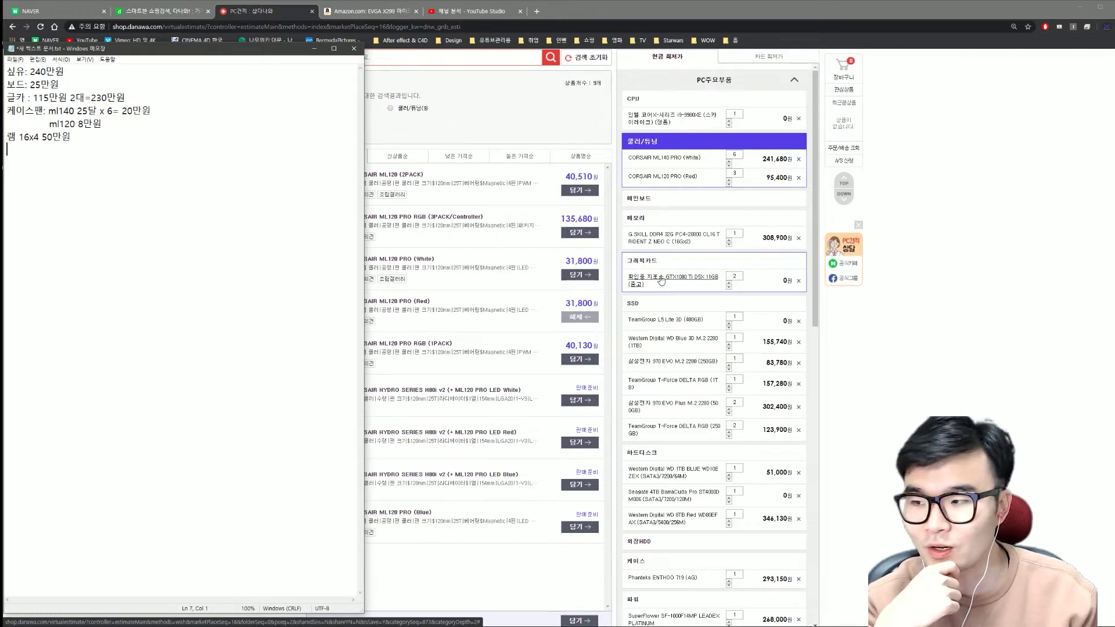
Step: Open the TeamGroup L5 Lite 3D (480GB) SSD details from the estimate cart
scroll(661, 281, down, 1)
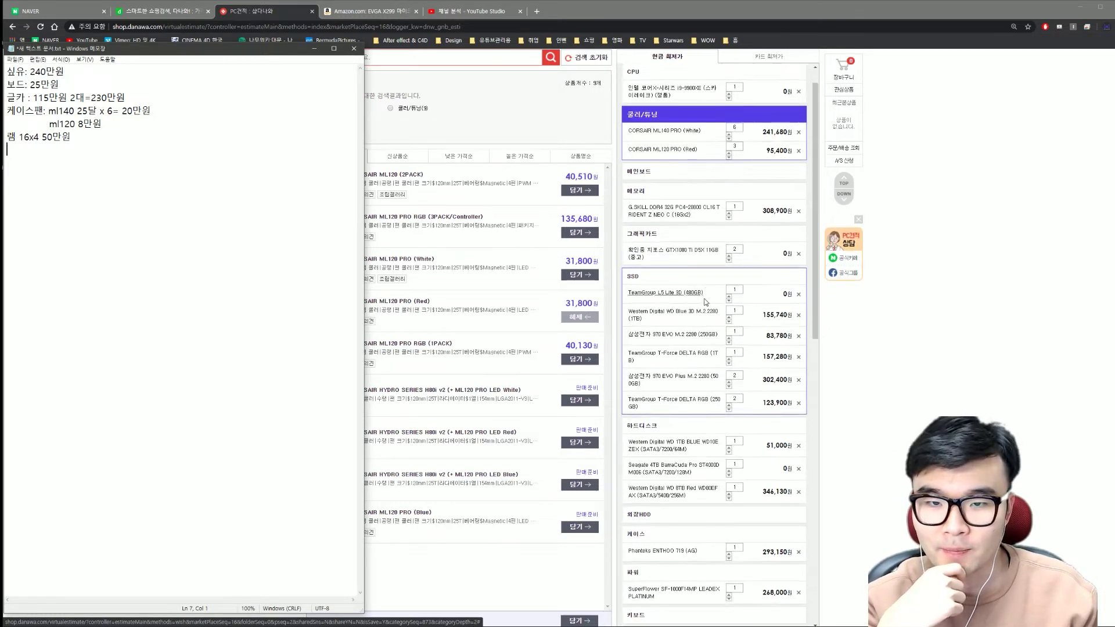
click(572, 15)
click(665, 276)
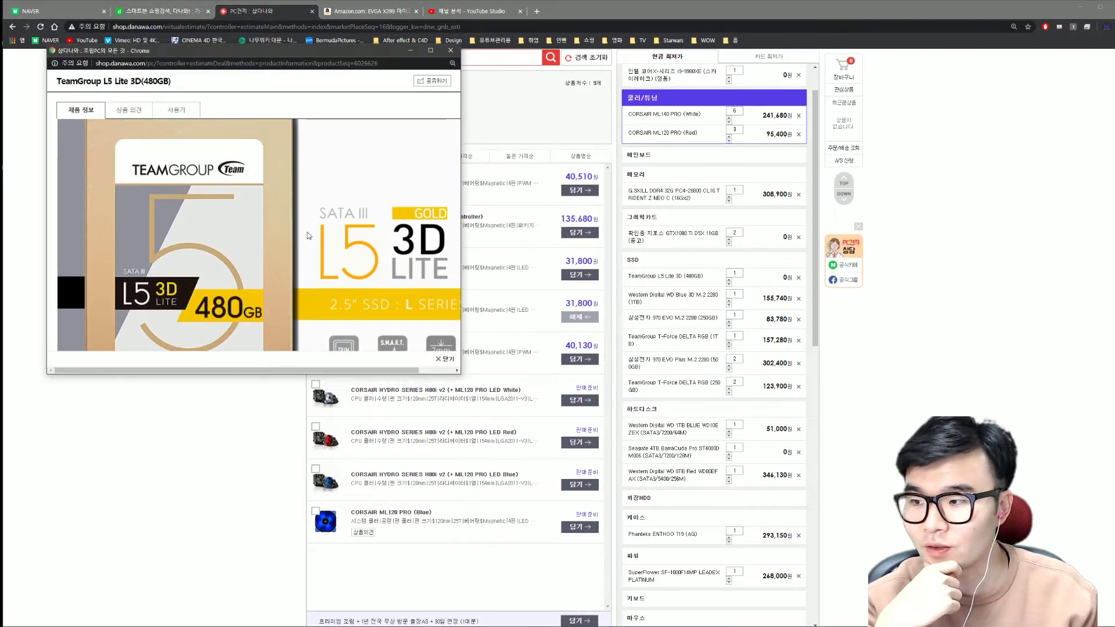
scroll(266, 222, down, 2)
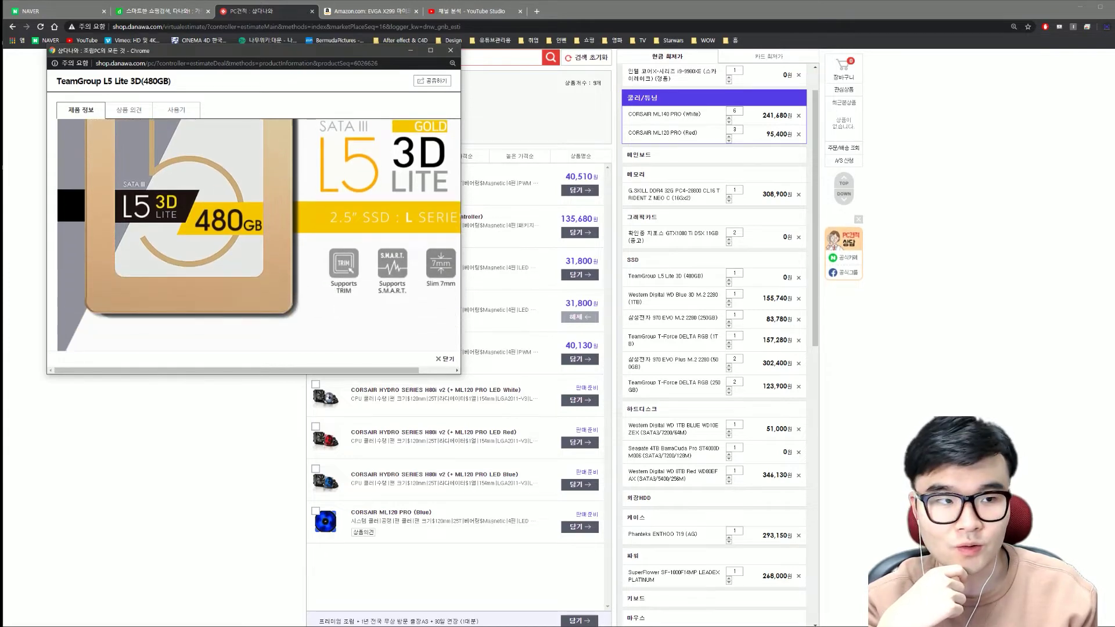
Step: Briefly bring up File Explorer showing the computer's drives, then minimize it
key(alt+Tab)
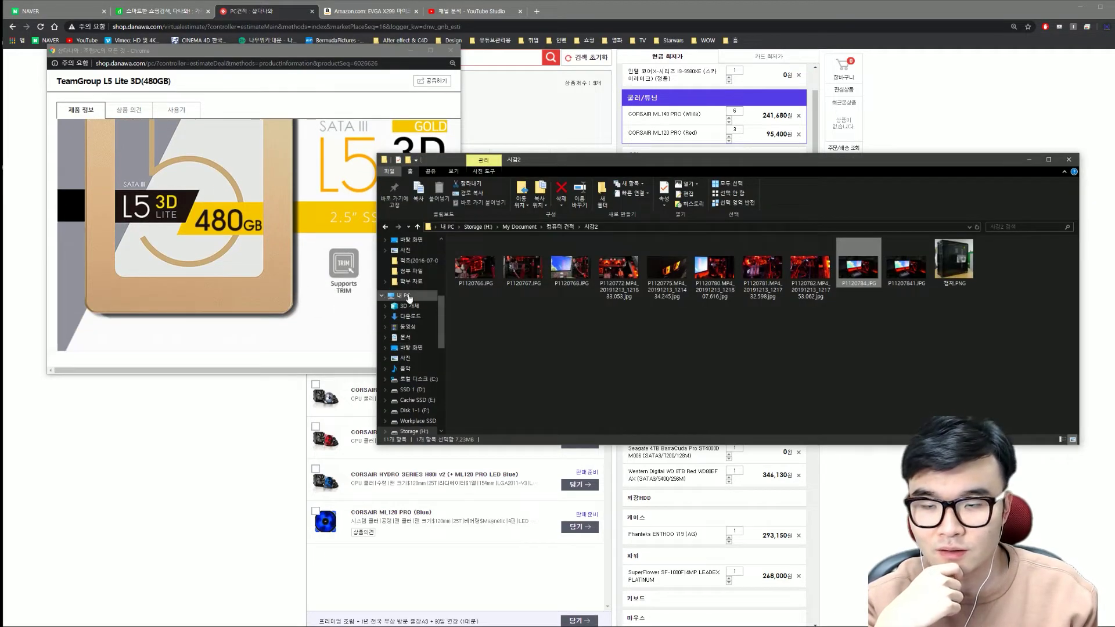
click(403, 295)
click(636, 382)
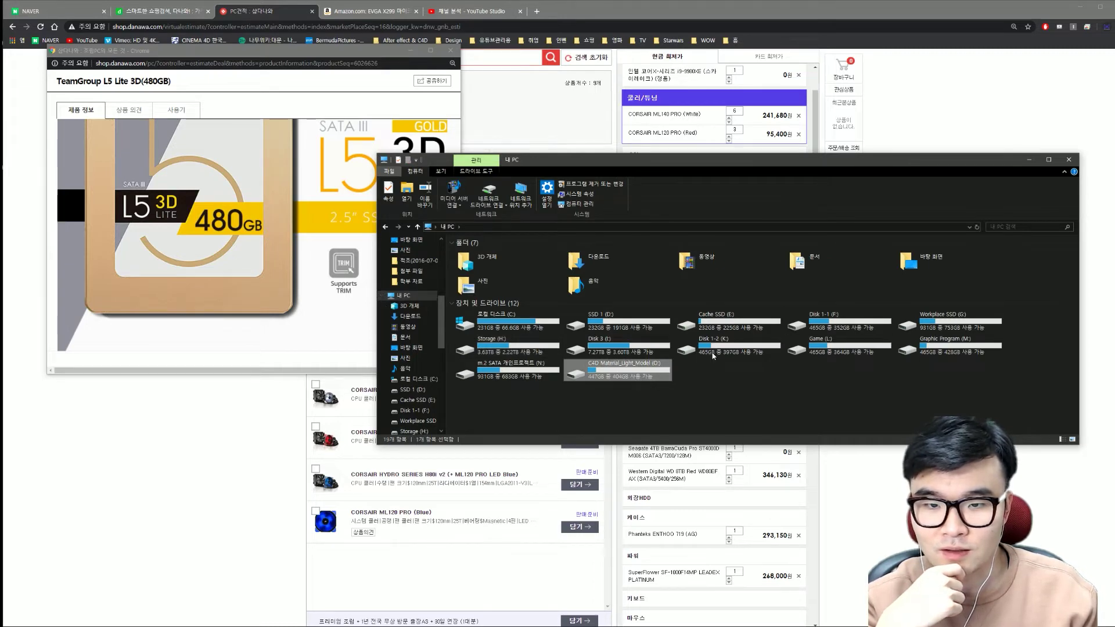
click(1029, 159)
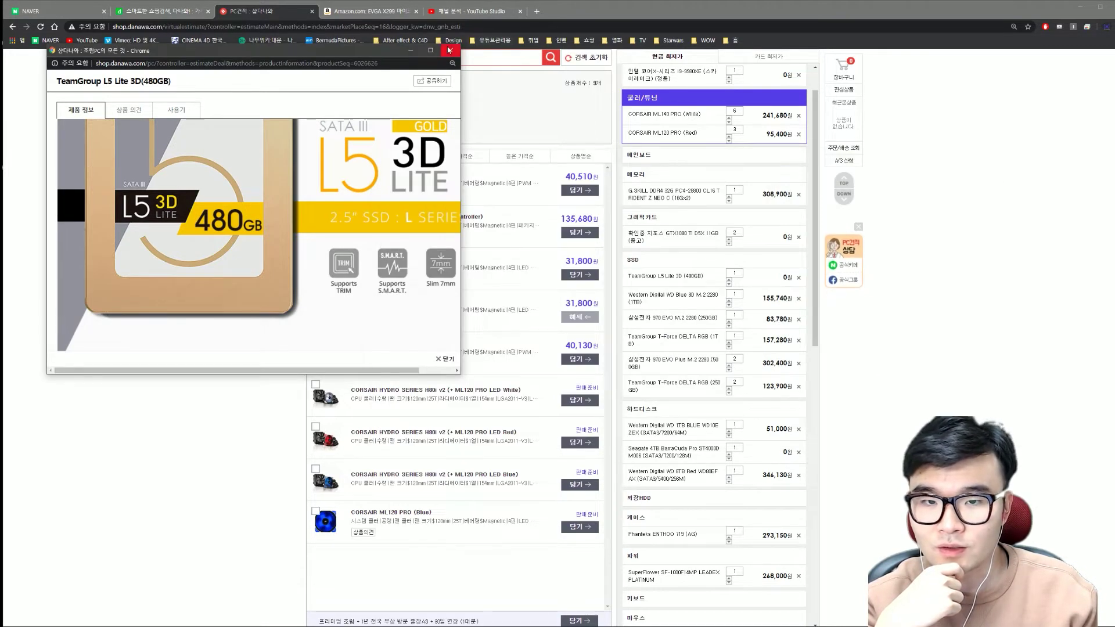
Step: Close the SSD details and add a TeamGroup (480g) SSD line priced 12만원 in Notepad
click(449, 51)
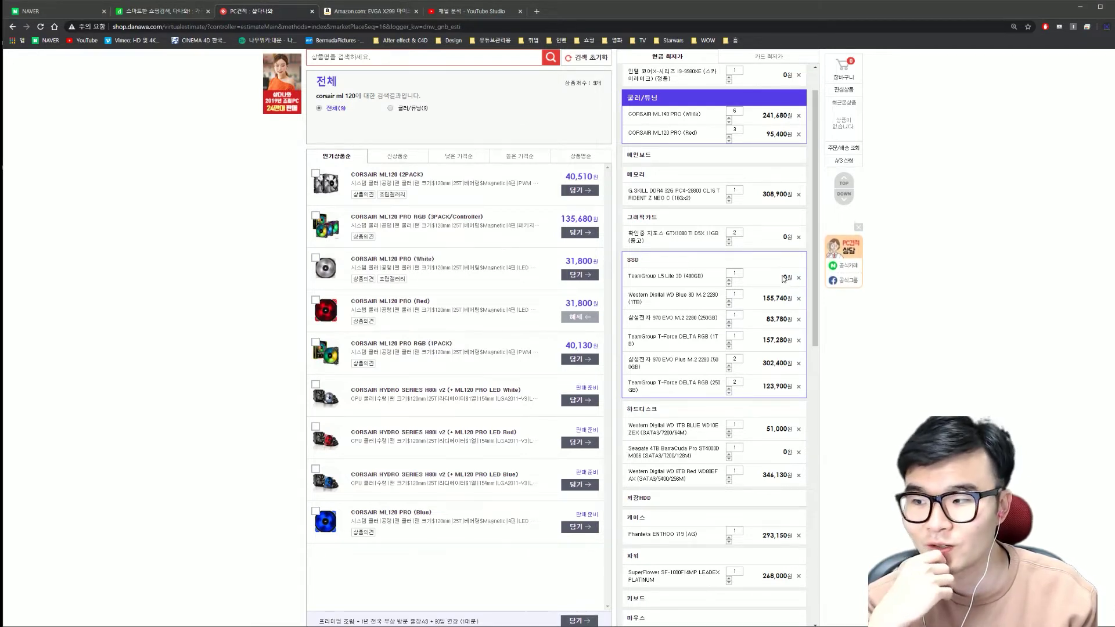
key(alt+Tab)
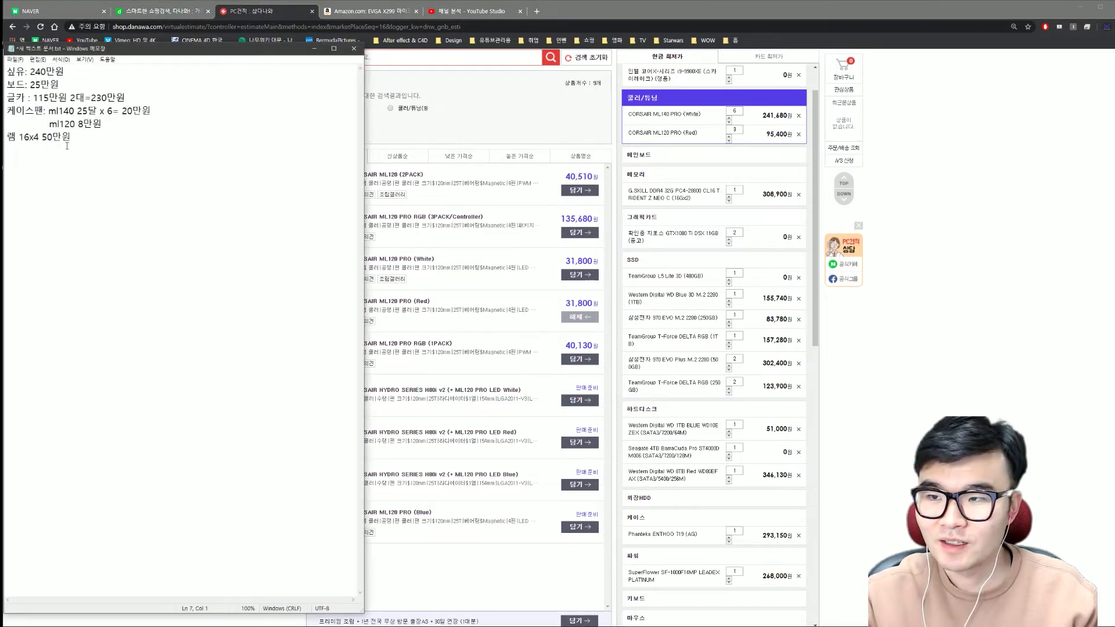
text(ㅌ)
text(팀그ㄹ)
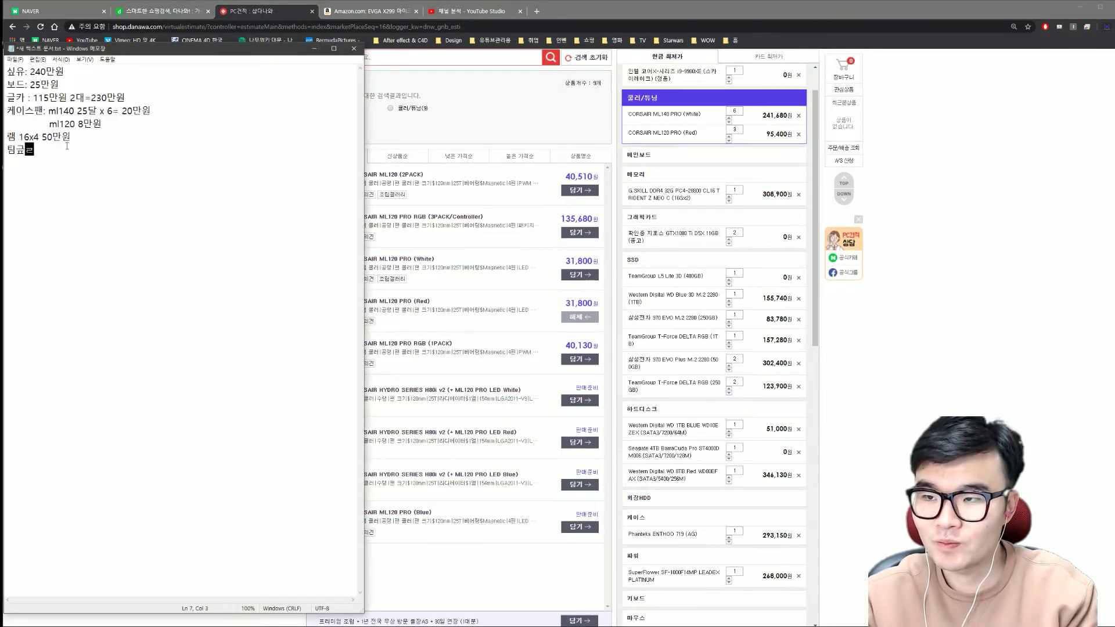
text(그룹 ssd)
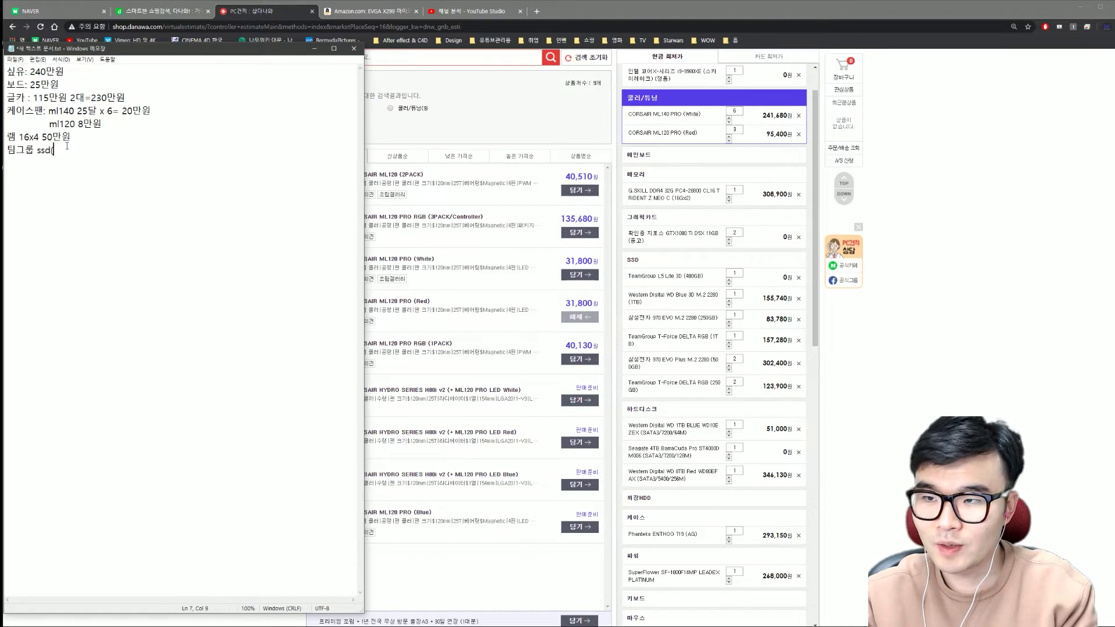
text((480g))
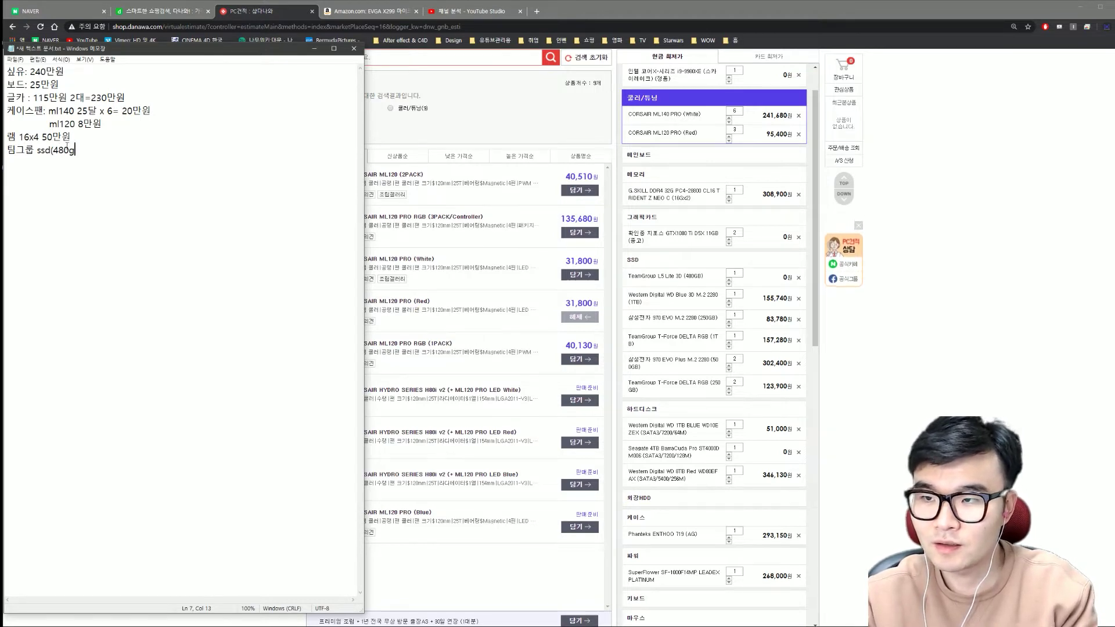
text( 10)
key(BackSpace)
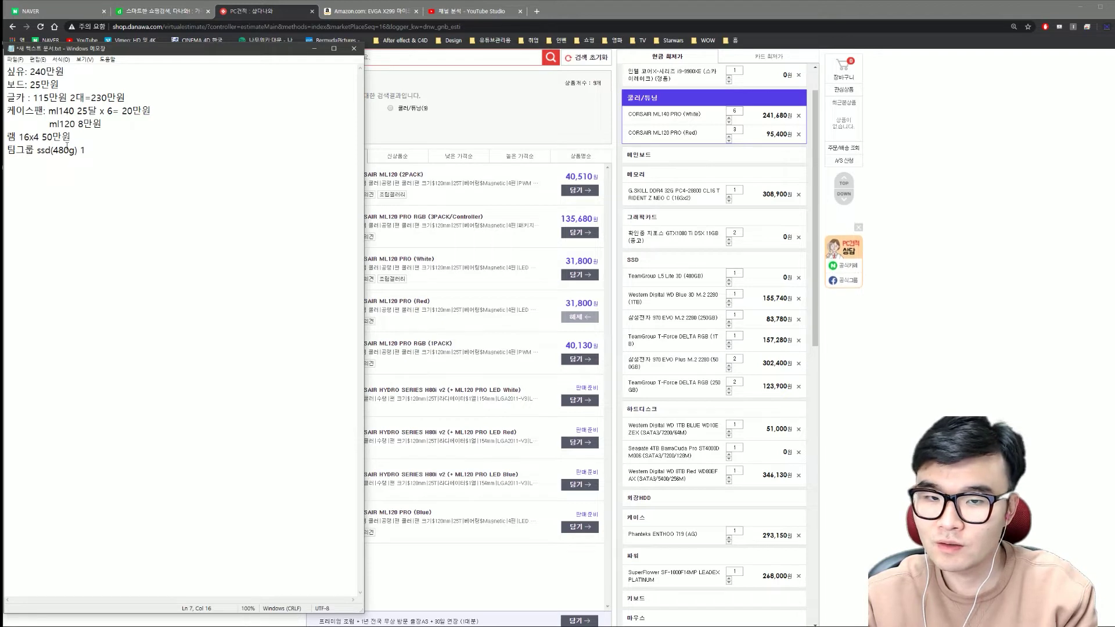
text(2만원)
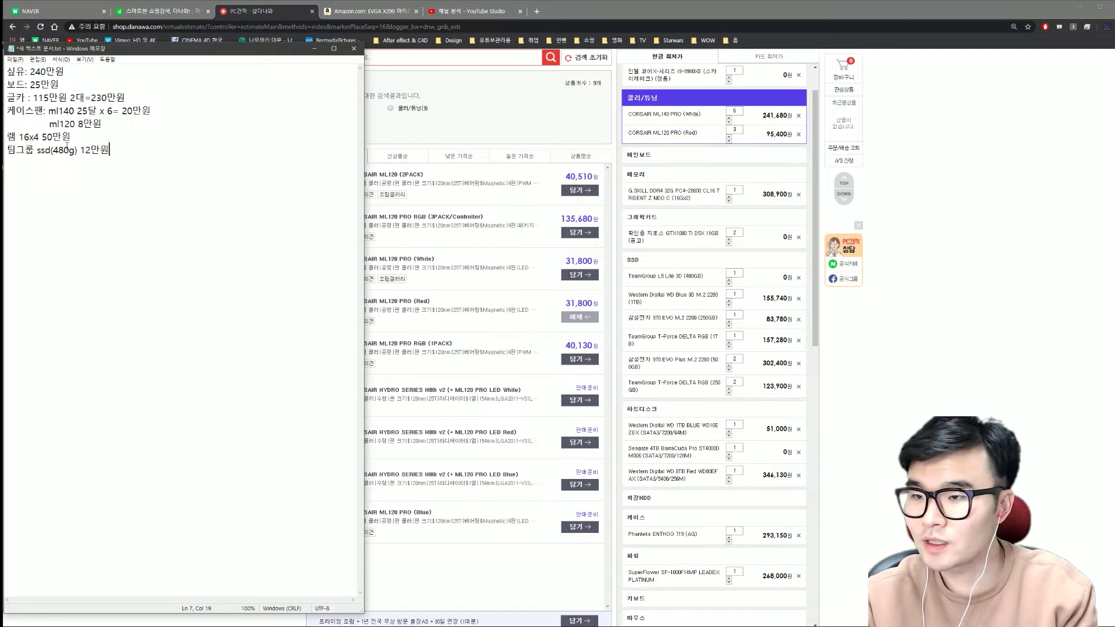
key(Return)
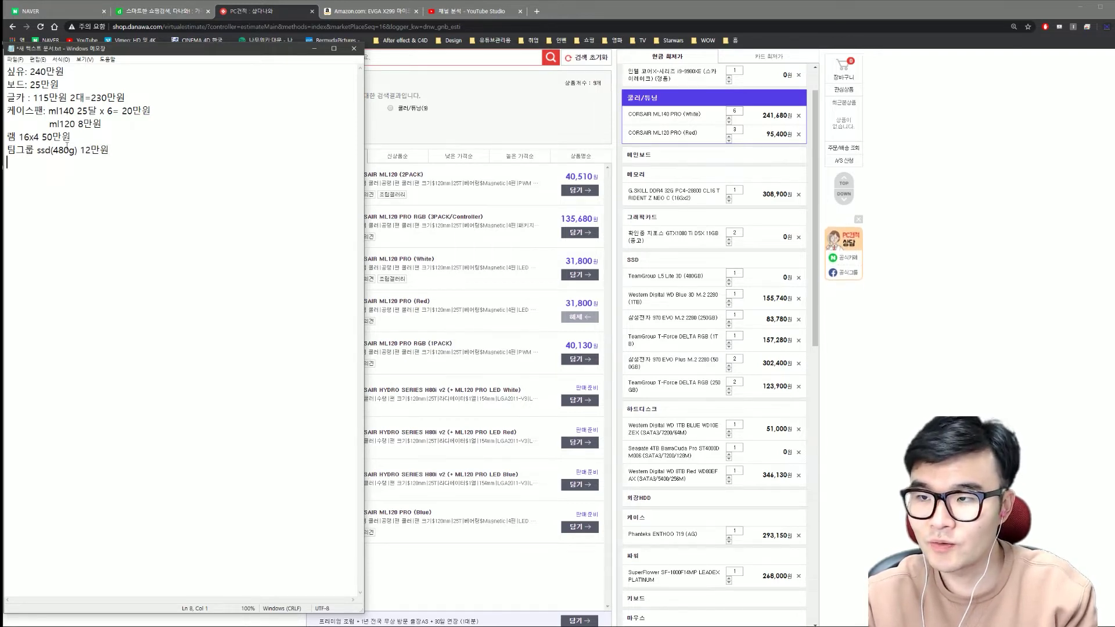
Step: Correct the TeamGroup SSD price on line 7 to 10만원
click(91, 150)
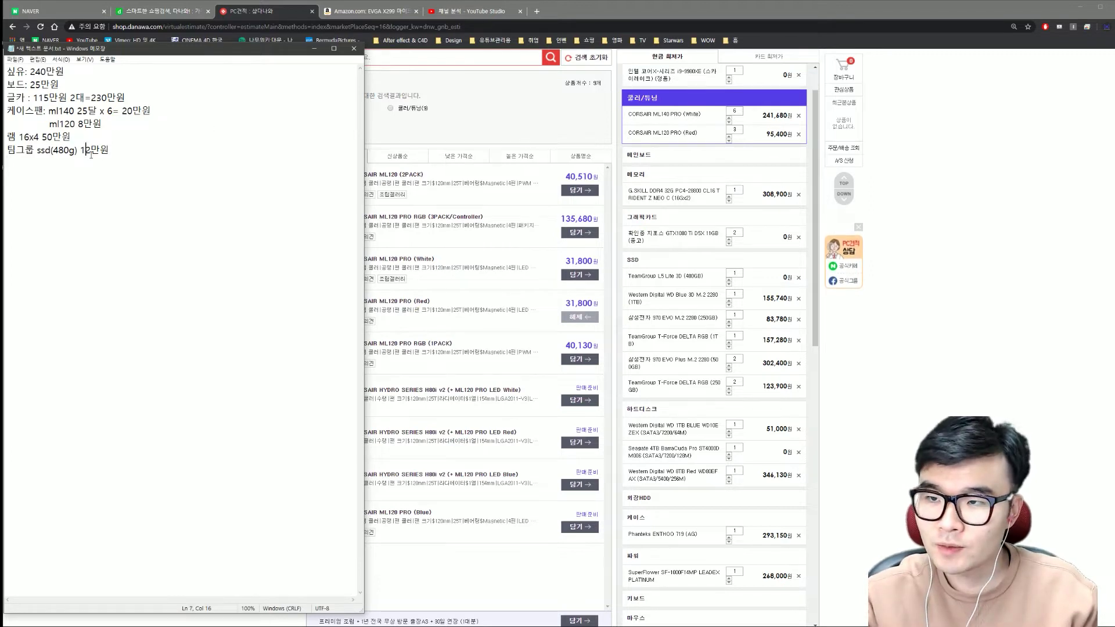
key(BackSpace)
text(0)
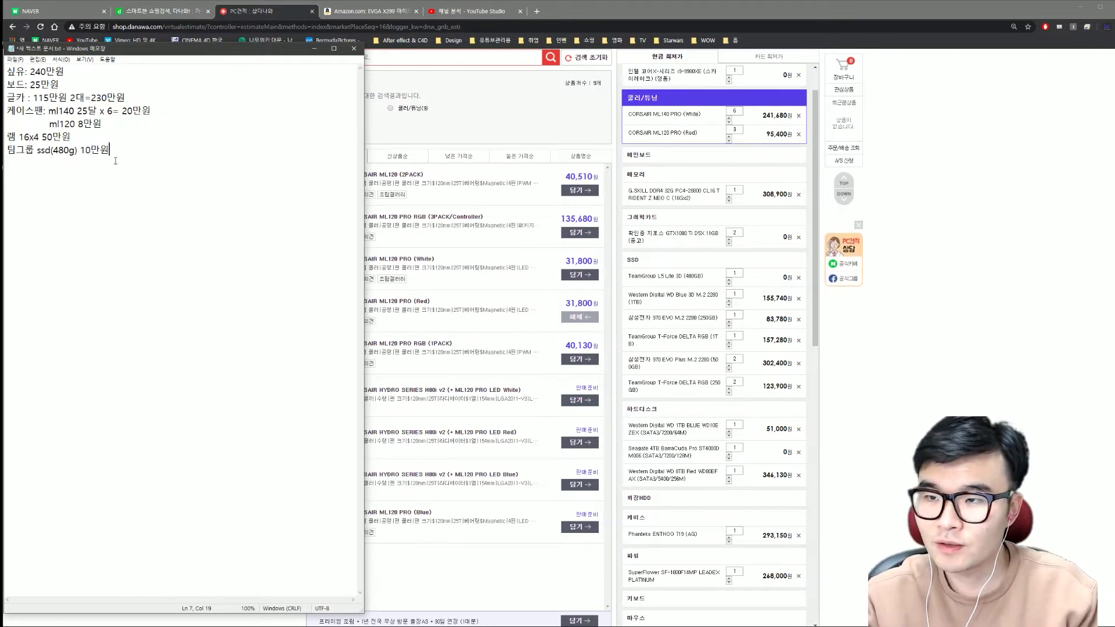
click(116, 161)
Step: Review the WD Blue 3D M.2 2280 (1TB) details, close them, and return to Notepad
click(986, 308)
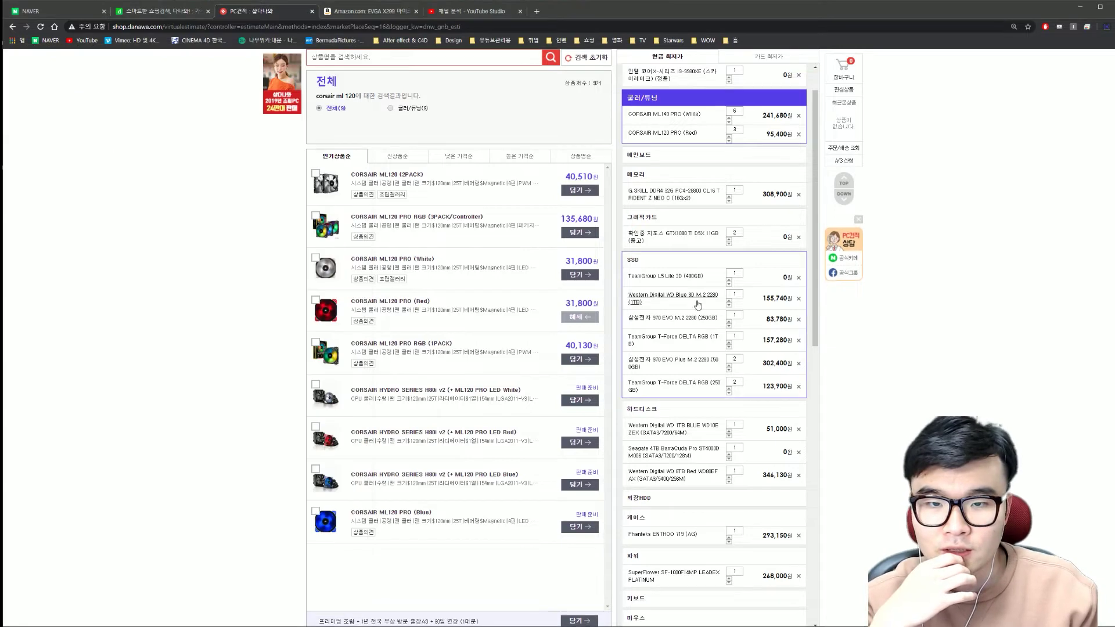
click(701, 296)
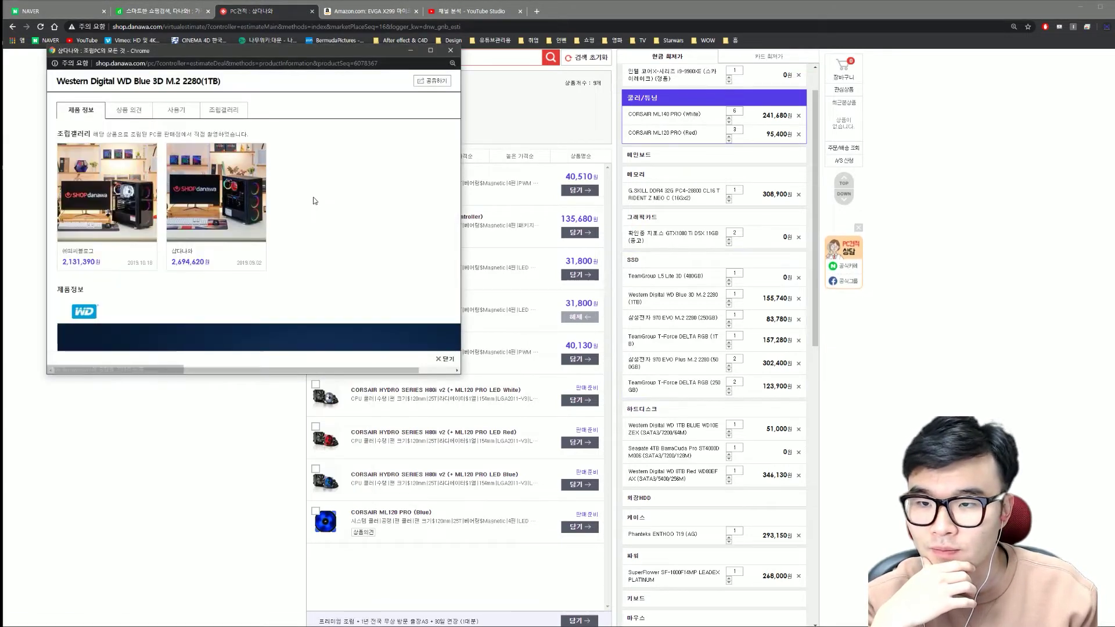
scroll(316, 191, down, 3)
scroll(319, 190, up, 2)
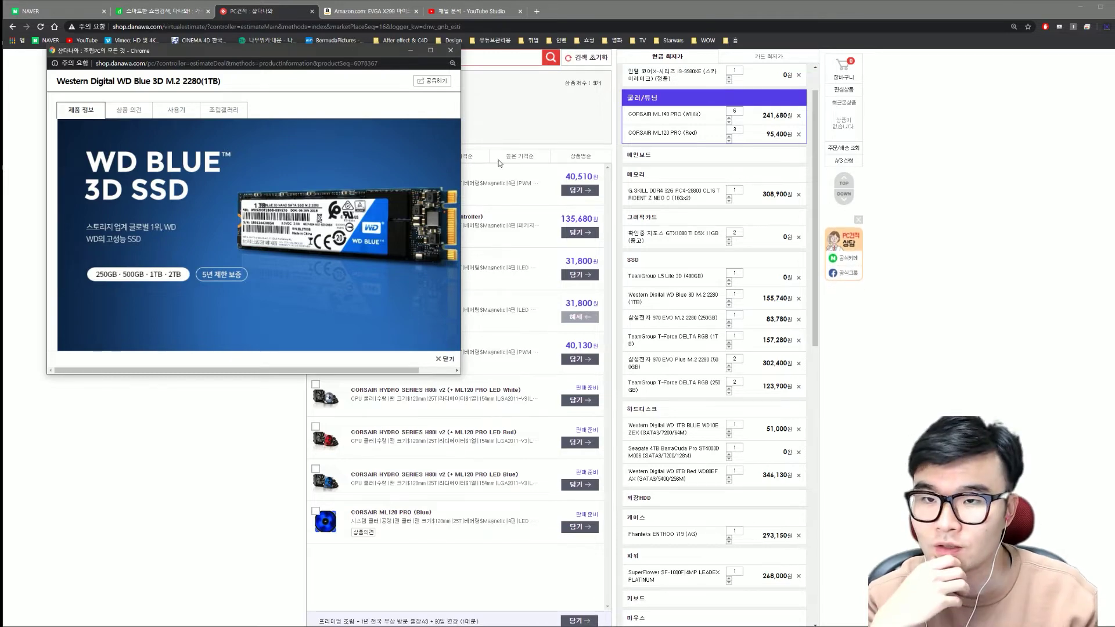
click(451, 50)
key(alt+Tab)
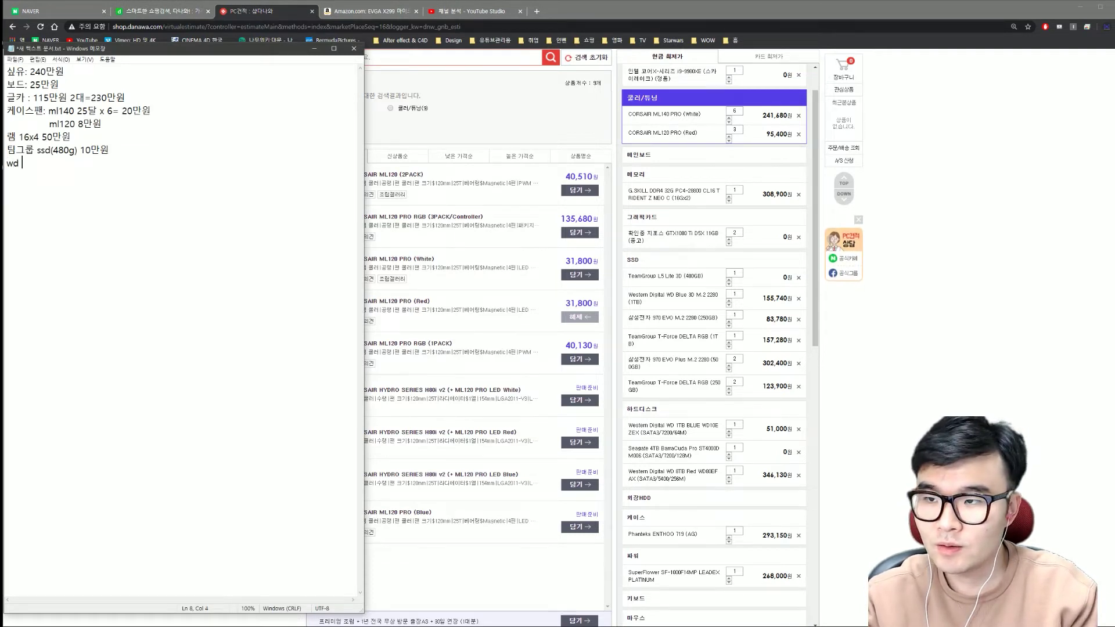
Step: Write the line 'wd blue m.2 sata 1tb = 10만원' and start a new line
text(blue sata)
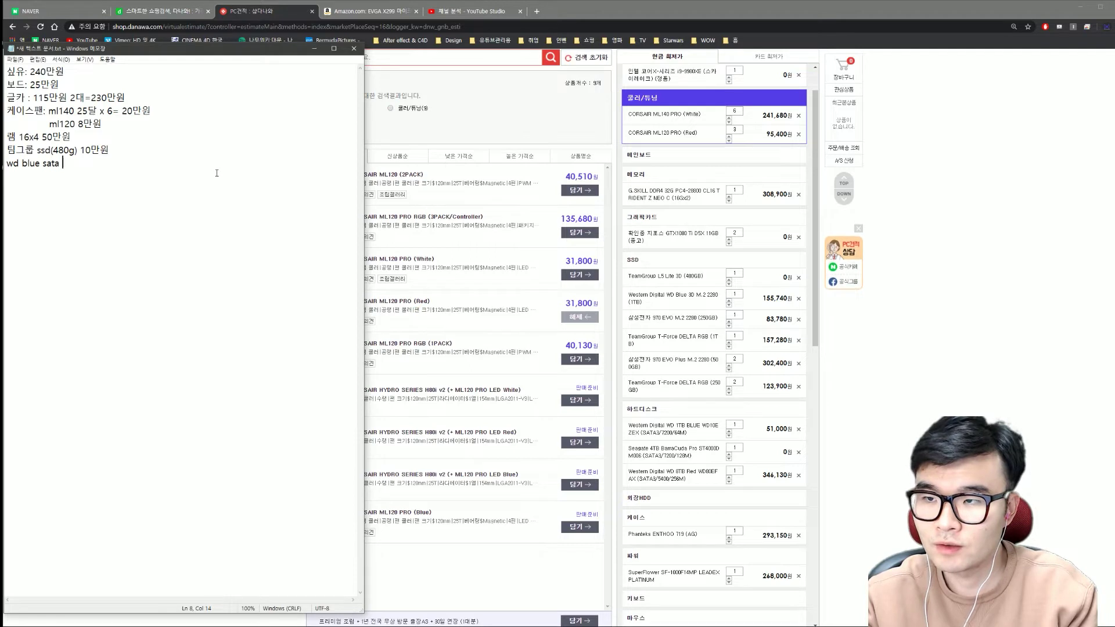
key(Left)
key(Left)
key(Left)
text(m)
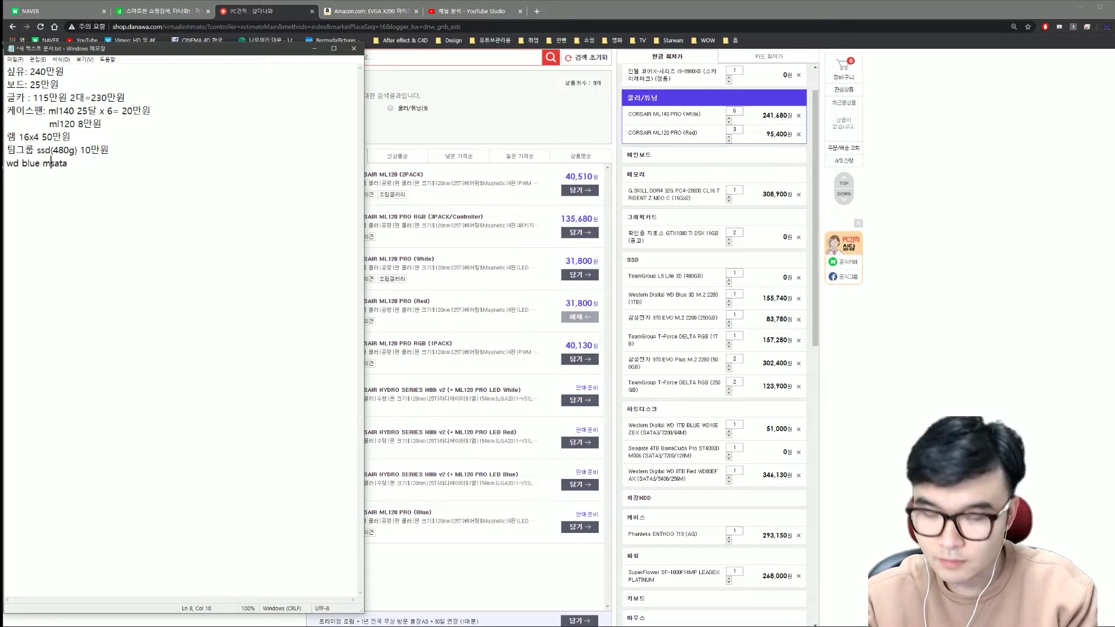
text(.2)
key(End)
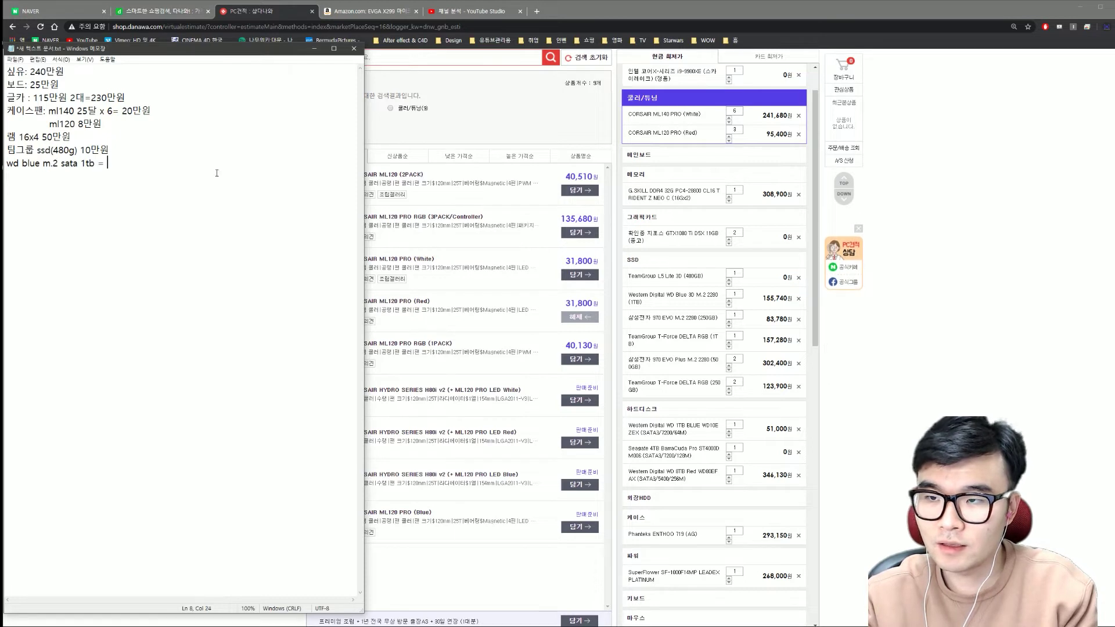
text(10만원)
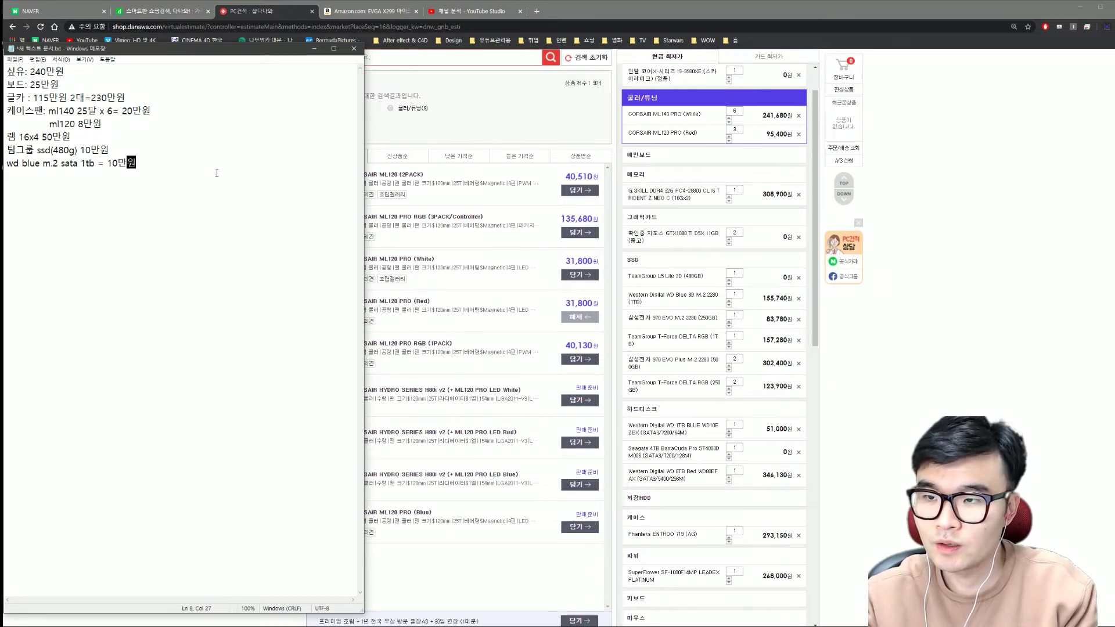
key(Return)
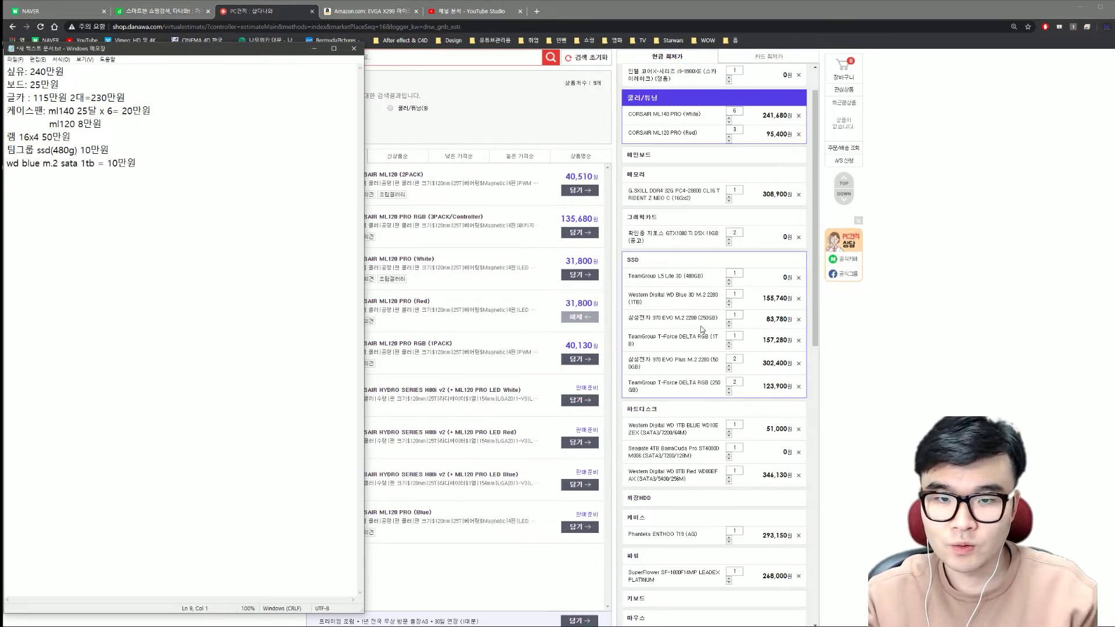
Step: Review the Samsung 970 EVO (250GB) details, then open the T-Force DELTA RGB (1TB) details
click(527, 269)
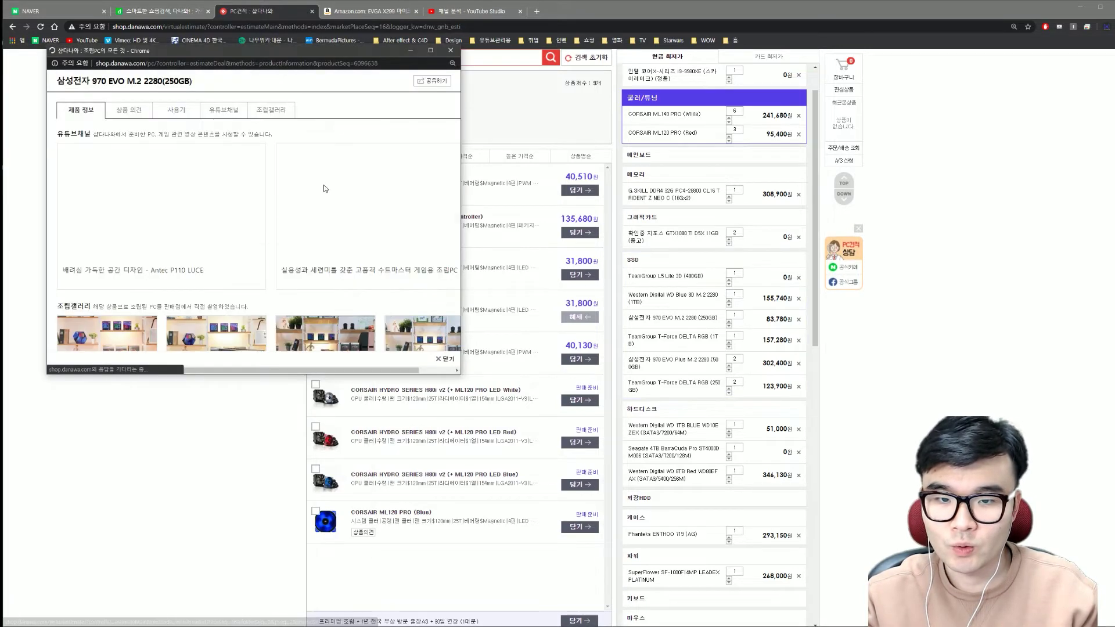
click(451, 50)
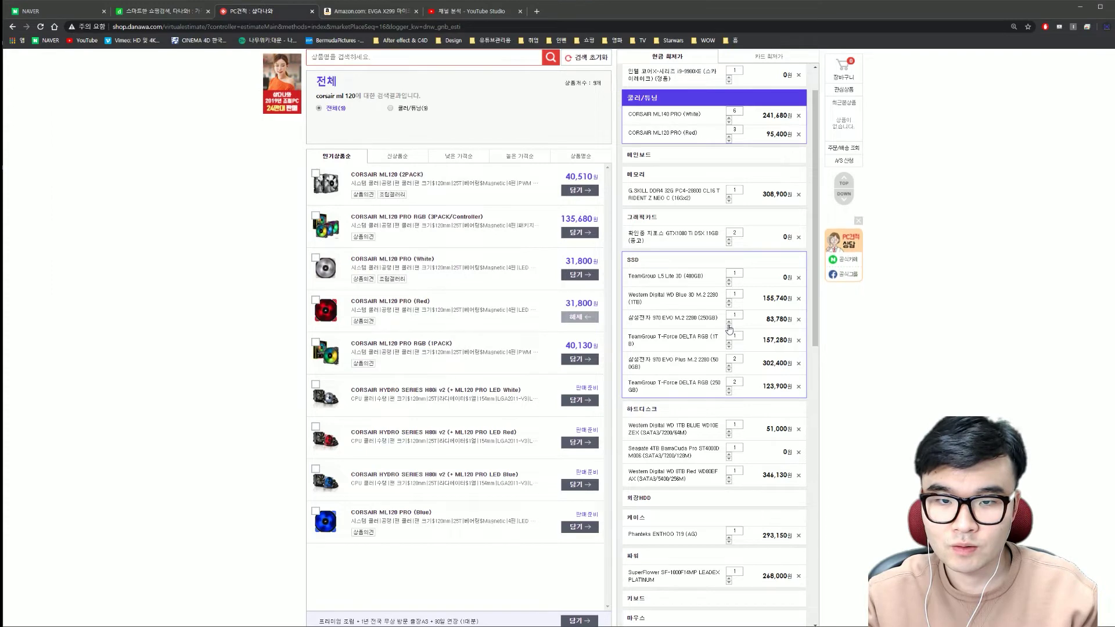
click(674, 318)
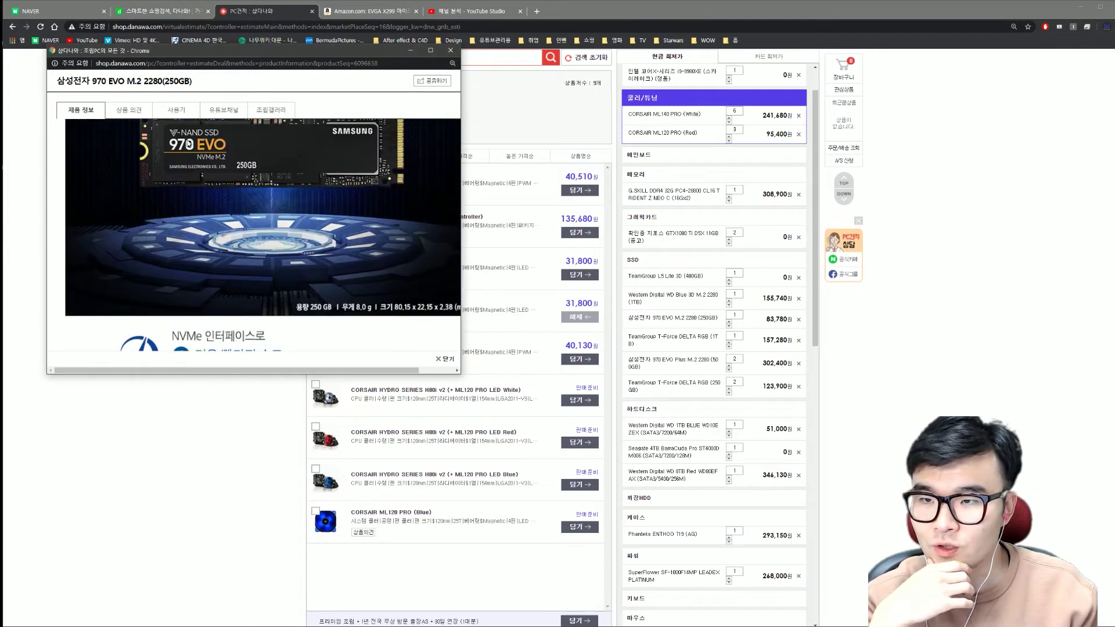
scroll(204, 176, up, 2)
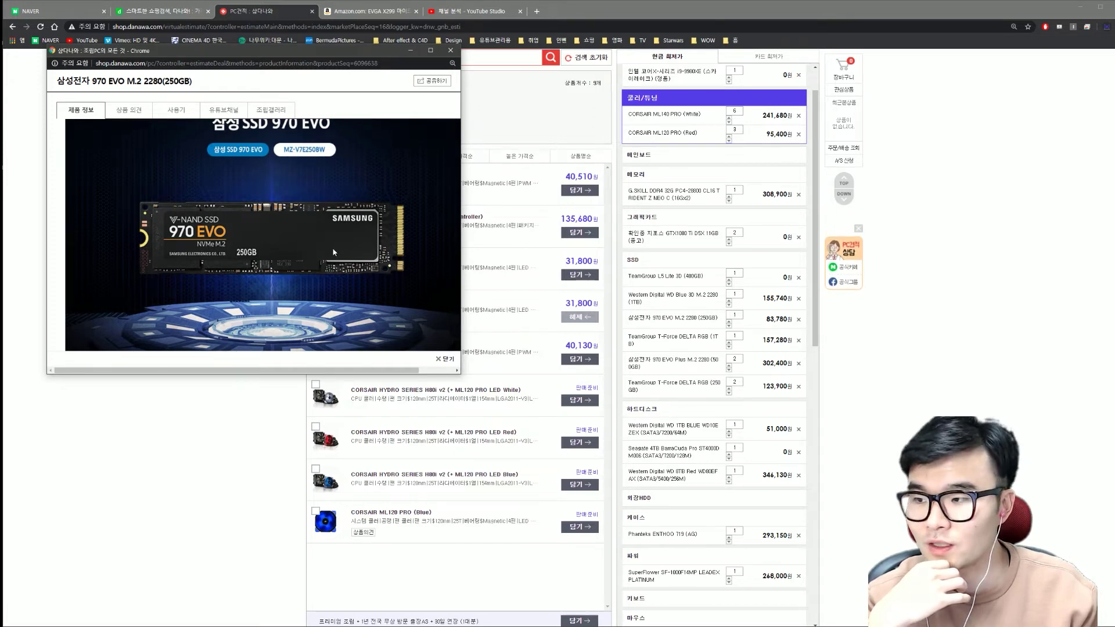
click(450, 50)
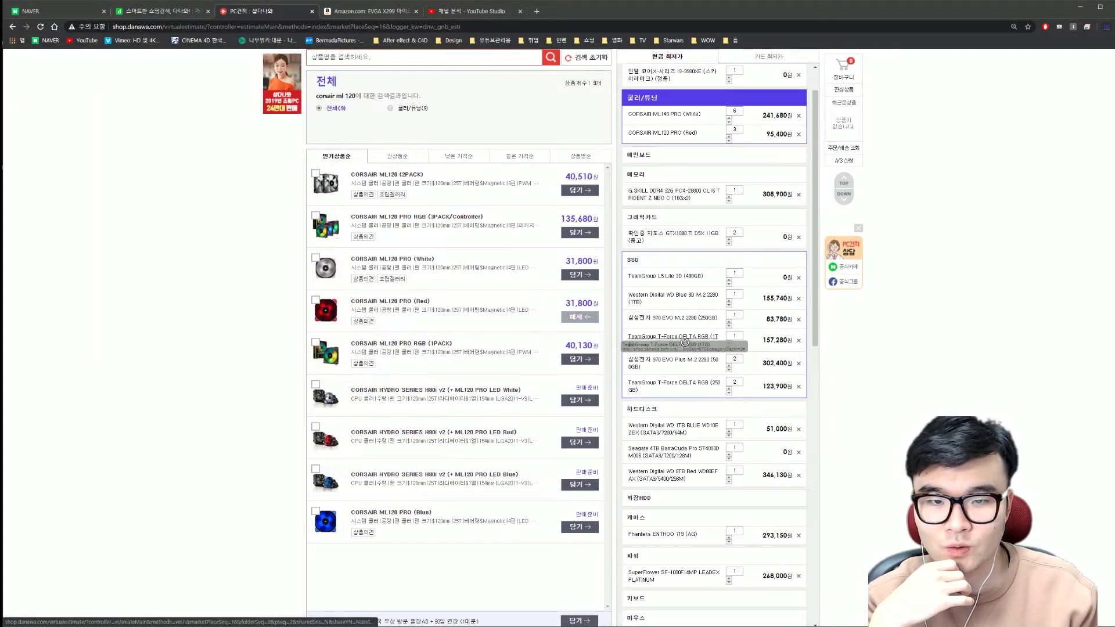
click(684, 341)
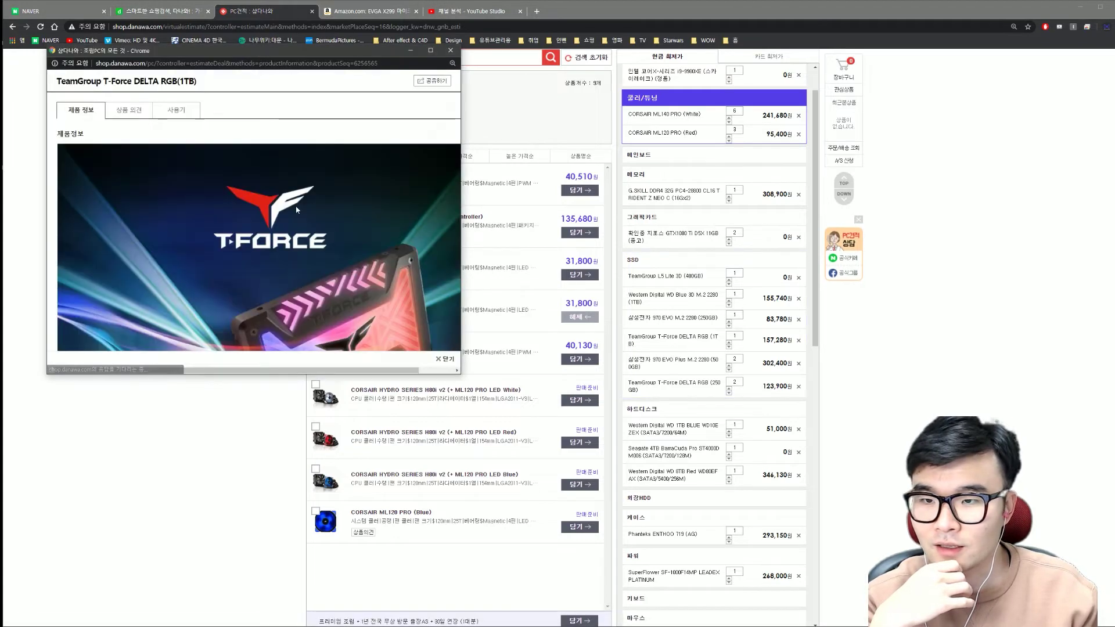
scroll(293, 203, down, 3)
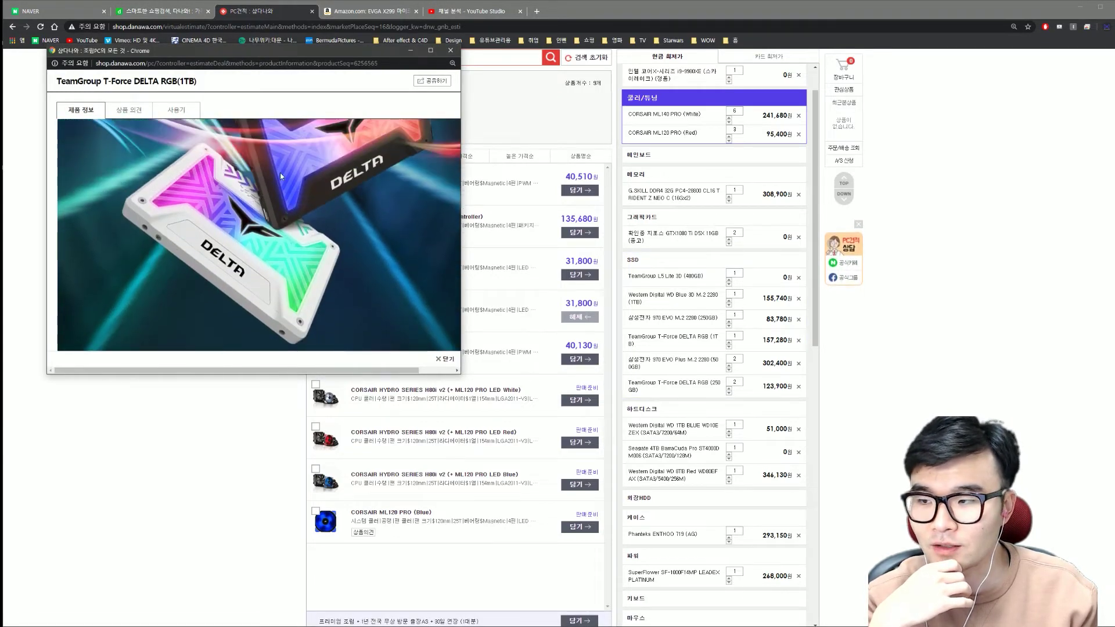
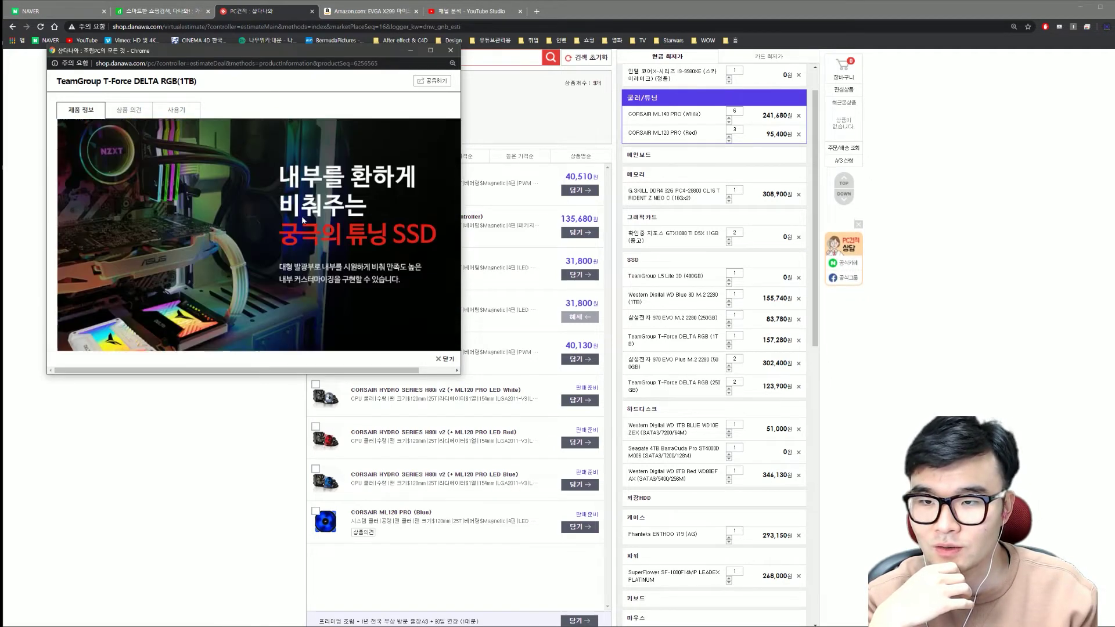
Step: Close the T-Force DELTA RGB 1TB details, then review and close the Samsung 970 EVO Plus page
scroll(301, 215, down, 3)
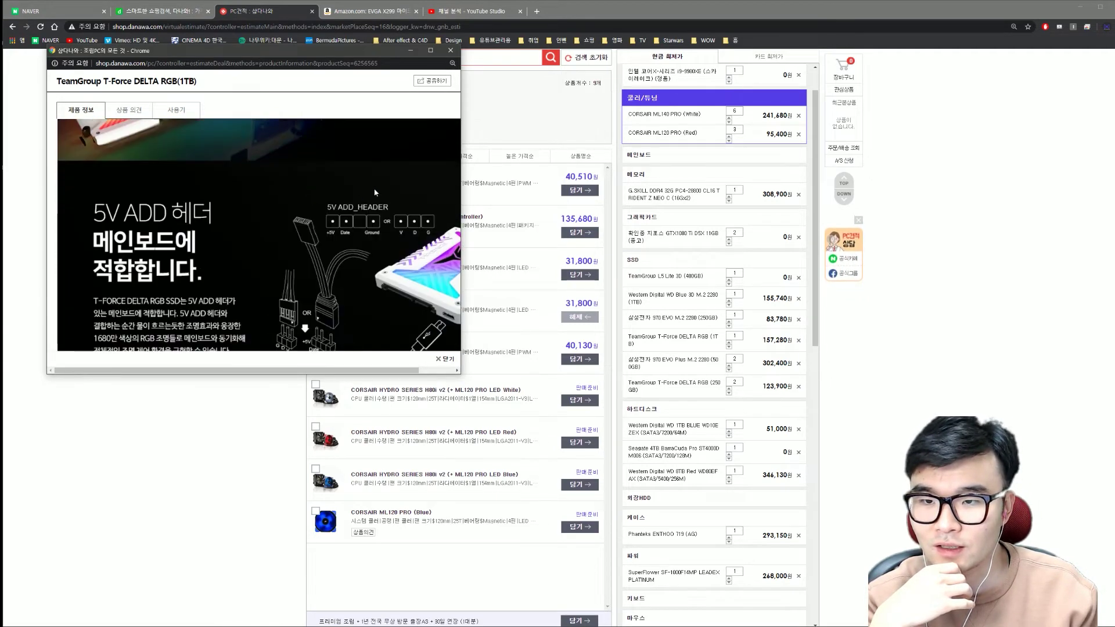
click(451, 50)
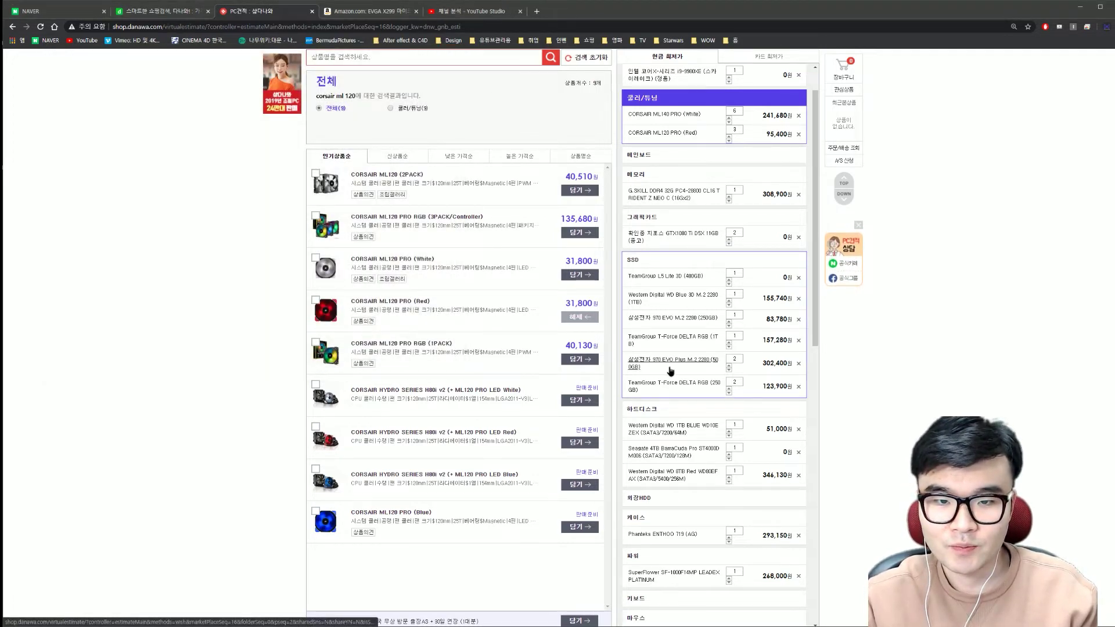
click(669, 368)
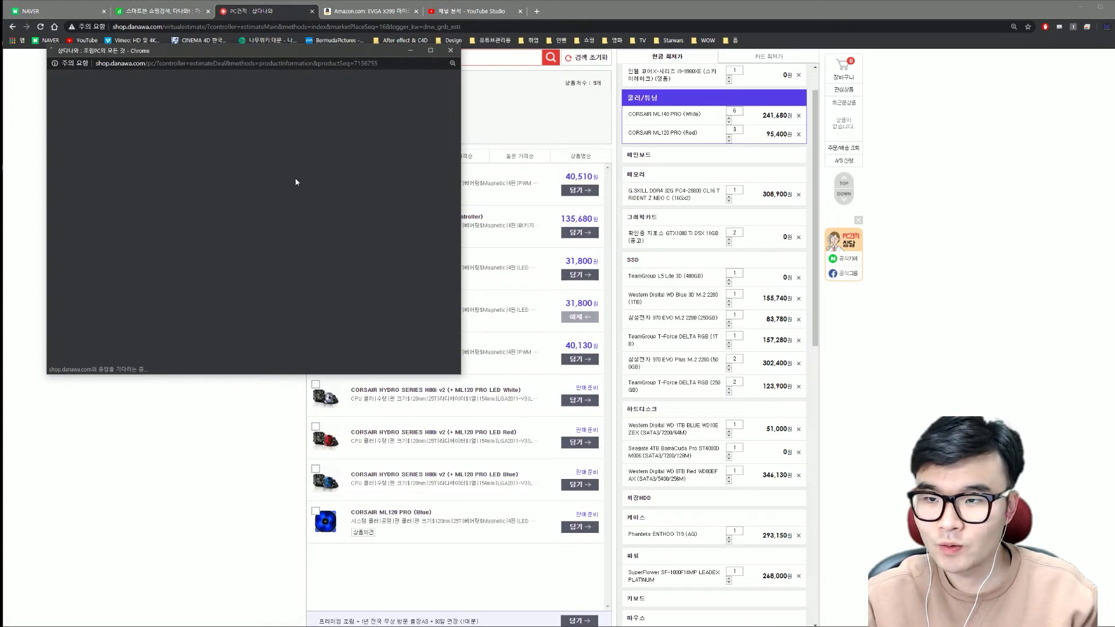
scroll(294, 193, down, 3)
scroll(232, 235, down, 1)
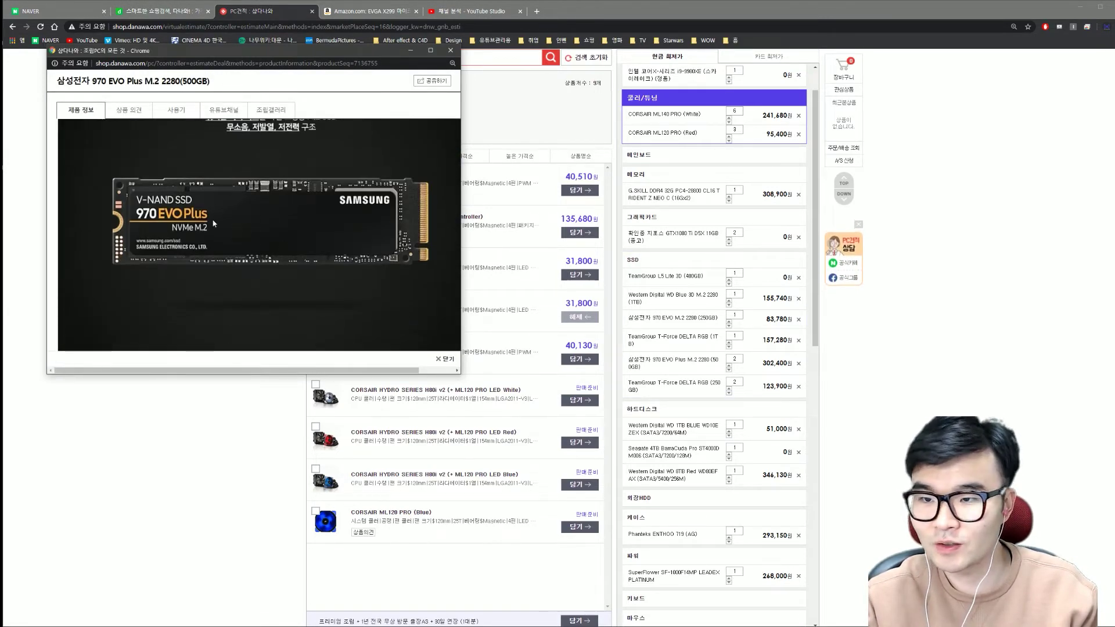
scroll(323, 246, down, 3)
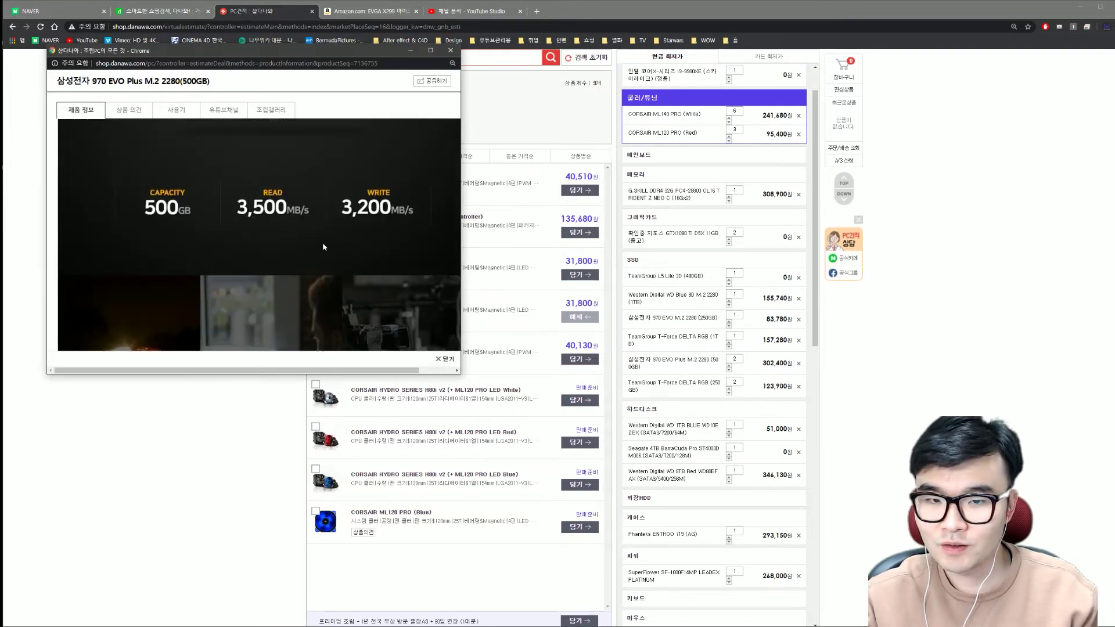
scroll(309, 249, down, 3)
scroll(348, 223, down, 3)
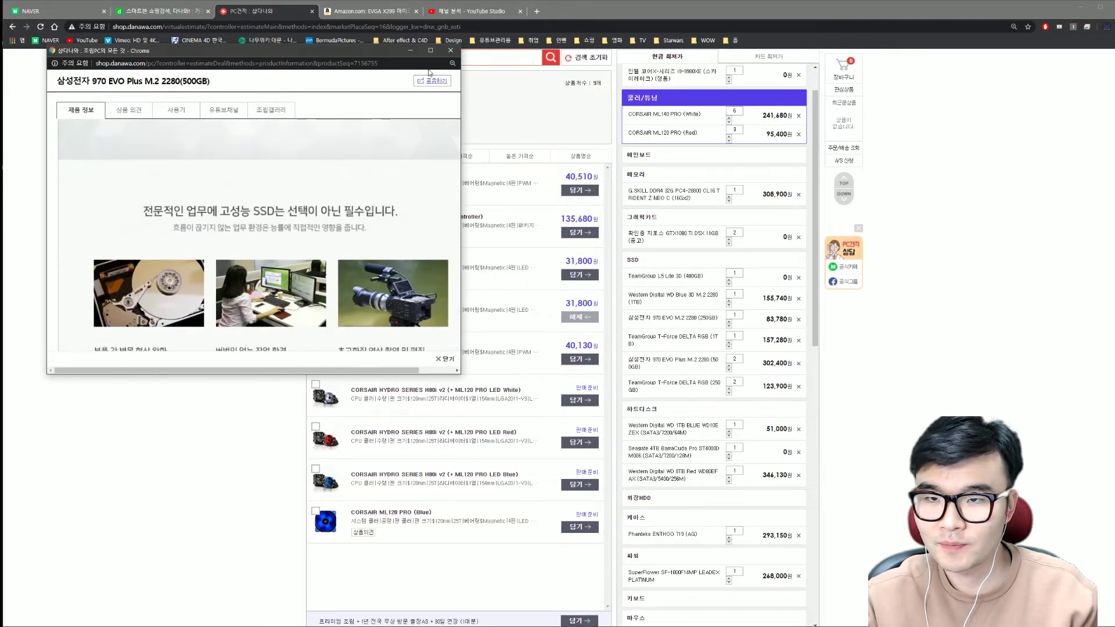
click(450, 50)
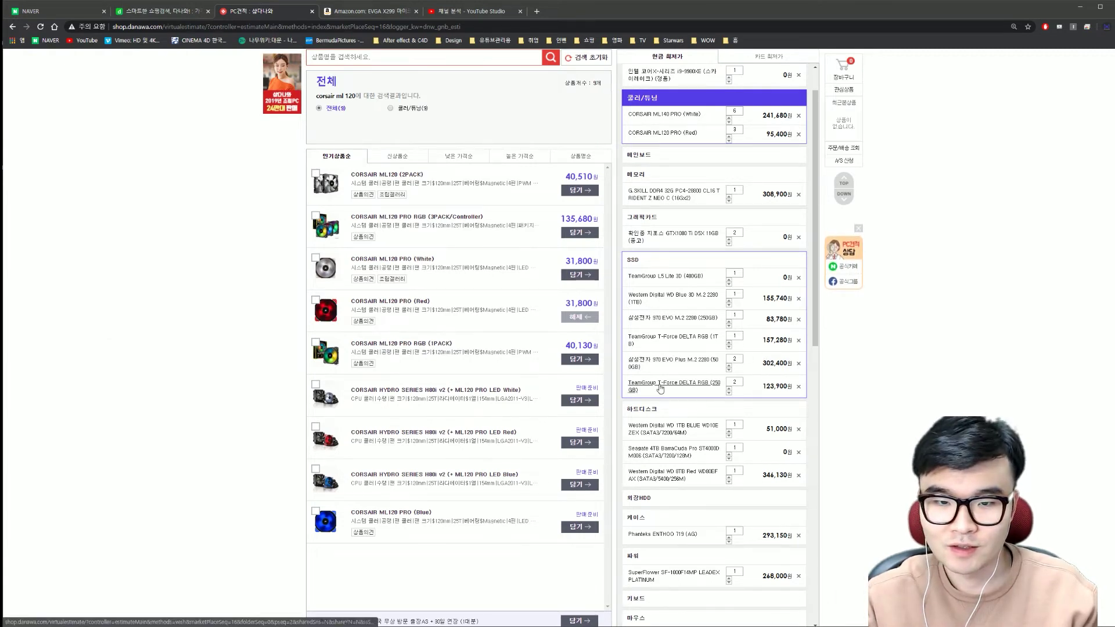
Step: View the T-Force DELTA RGB 250GB details and check the SSD 1 (D:) and Cache SSD (E:) drives in This PC
click(639, 383)
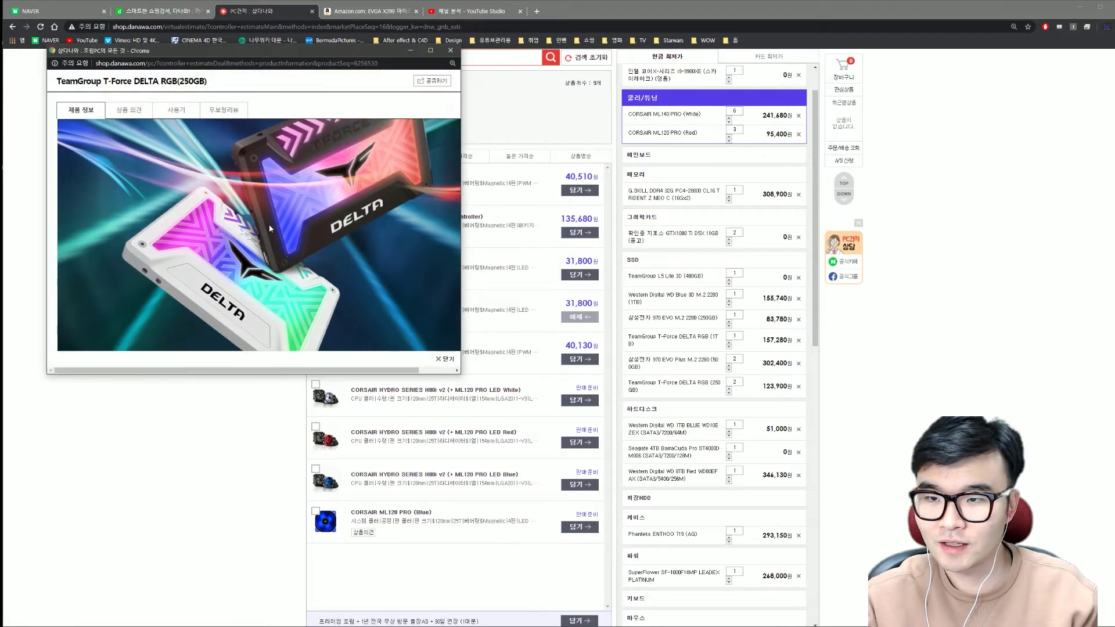
scroll(277, 239, down, 3)
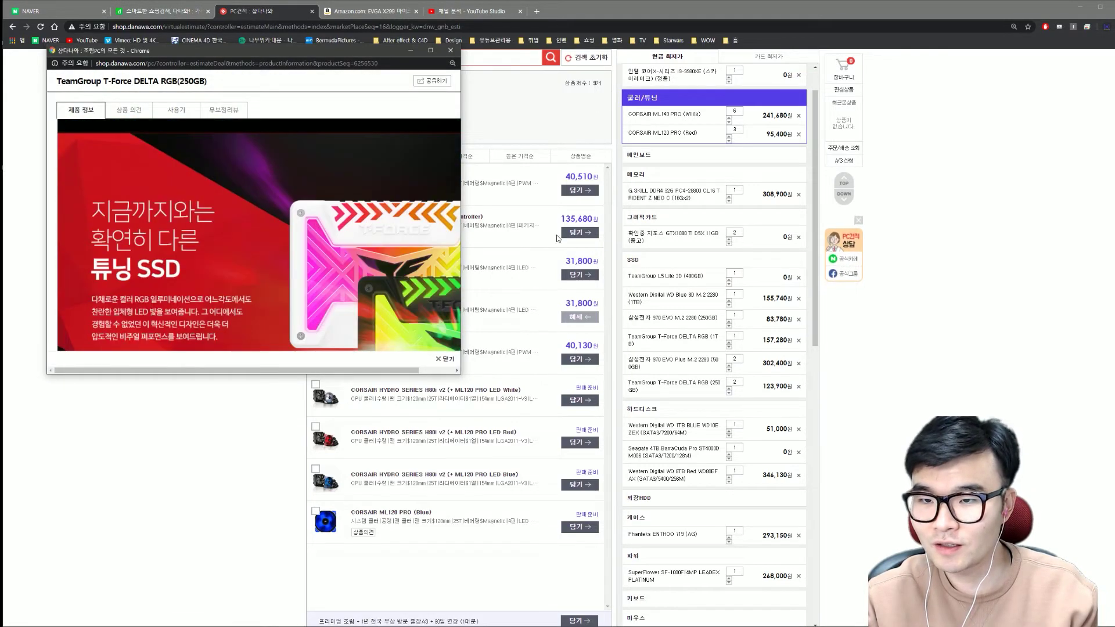
key(super+e)
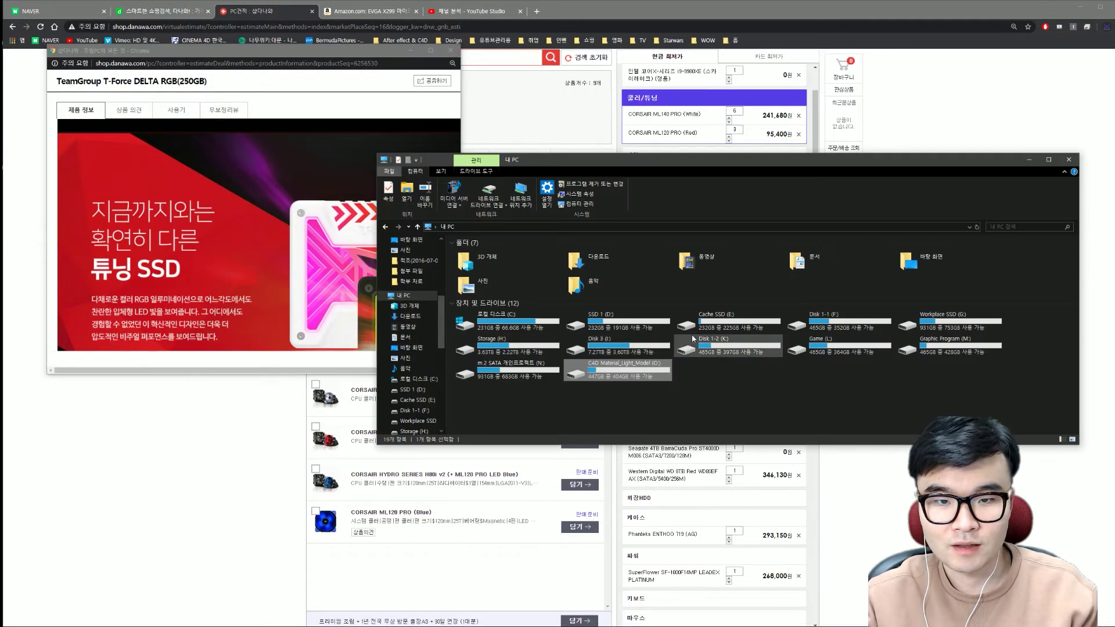
click(626, 329)
click(714, 319)
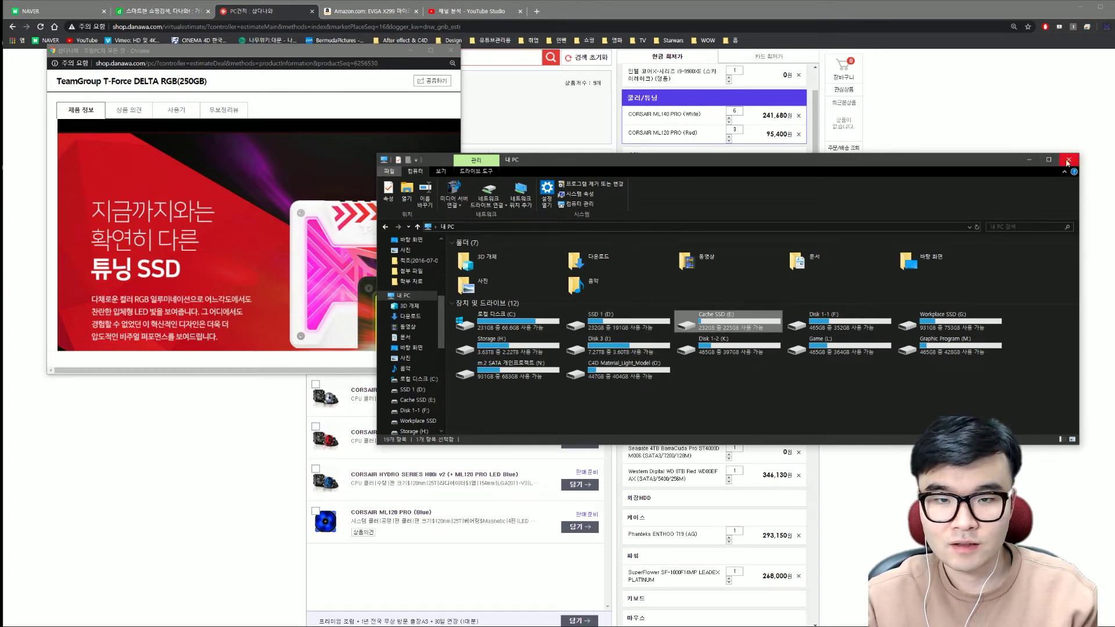
click(1032, 159)
Step: Close the T-Force 250GB details, scroll to the hard-disk rows, and switch to the Notepad price list
click(449, 51)
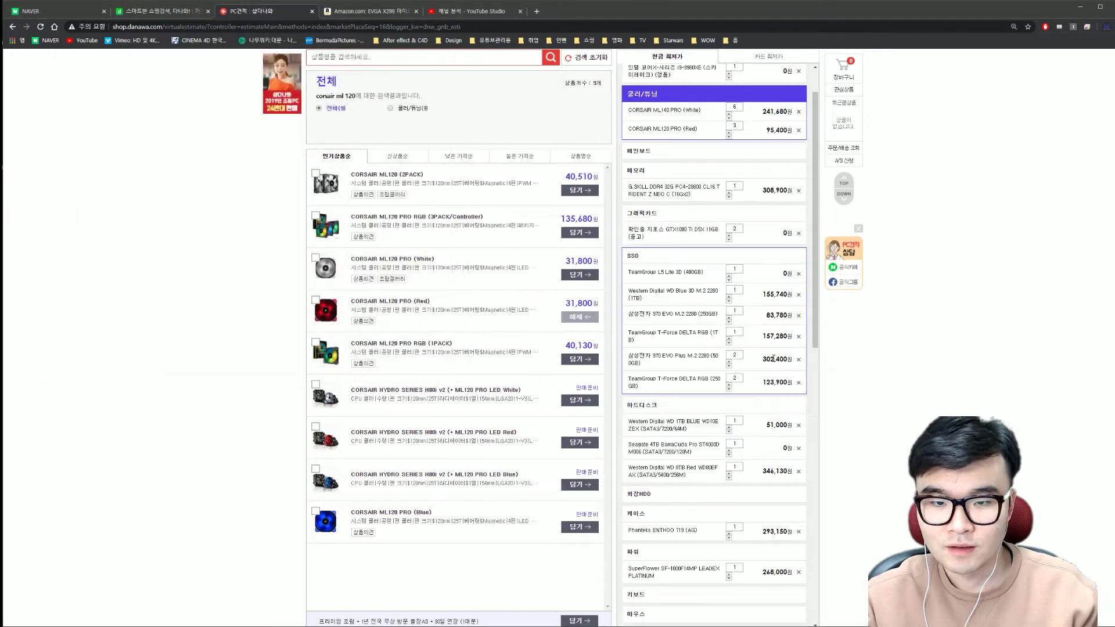
scroll(669, 298, down, 2)
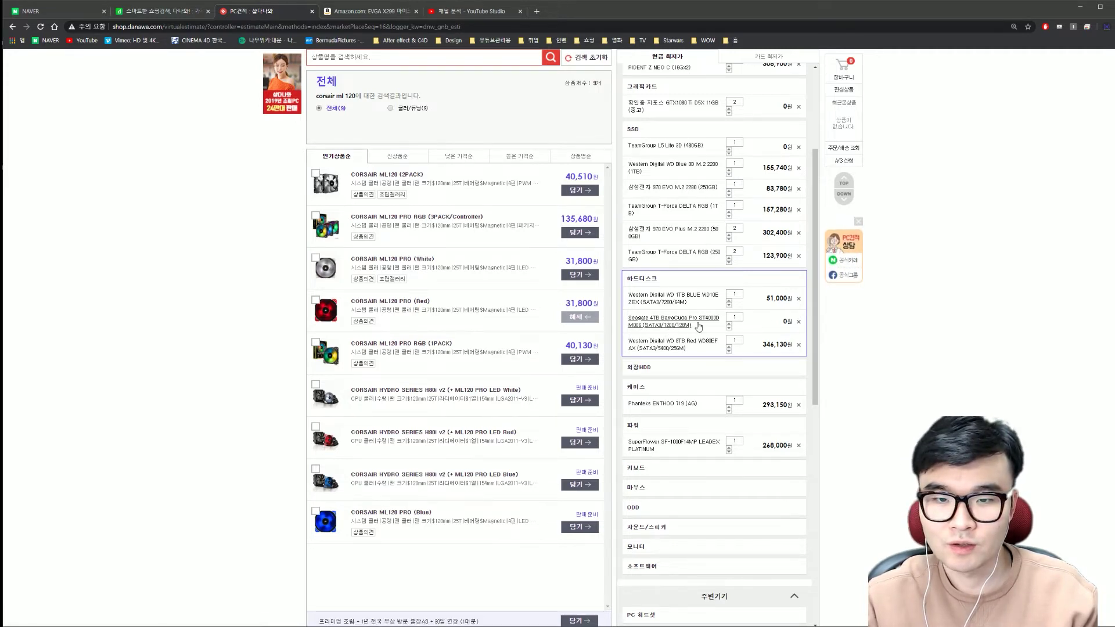
key(alt+Tab)
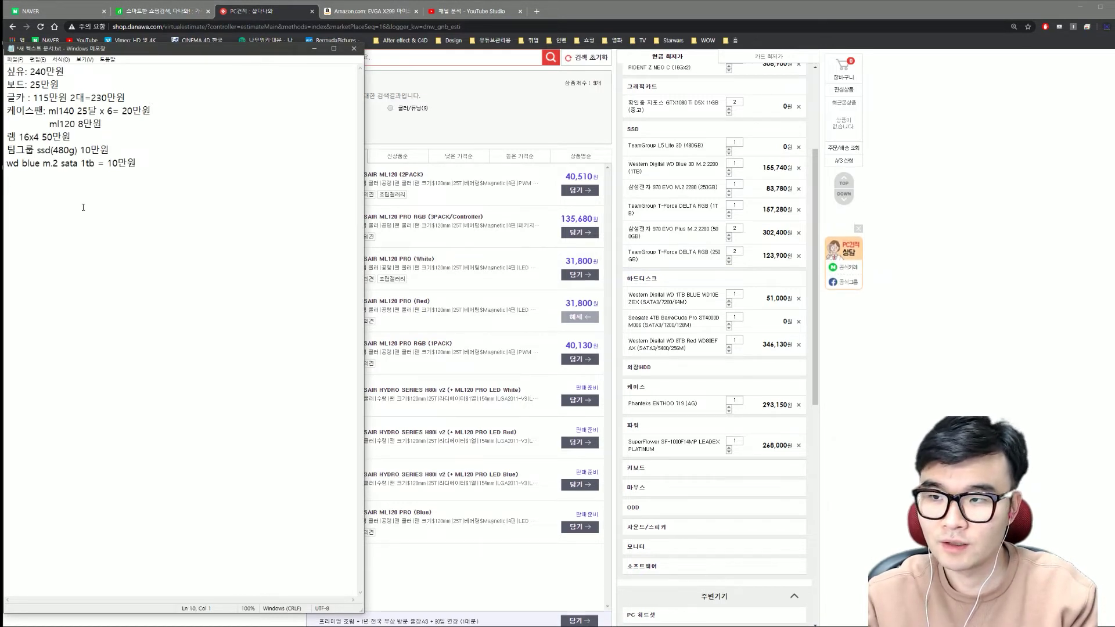
Step: Add the lines '4tb : 15만원' and '8tb: 19만원', then return to the Danawa estimate
text(4tb : )
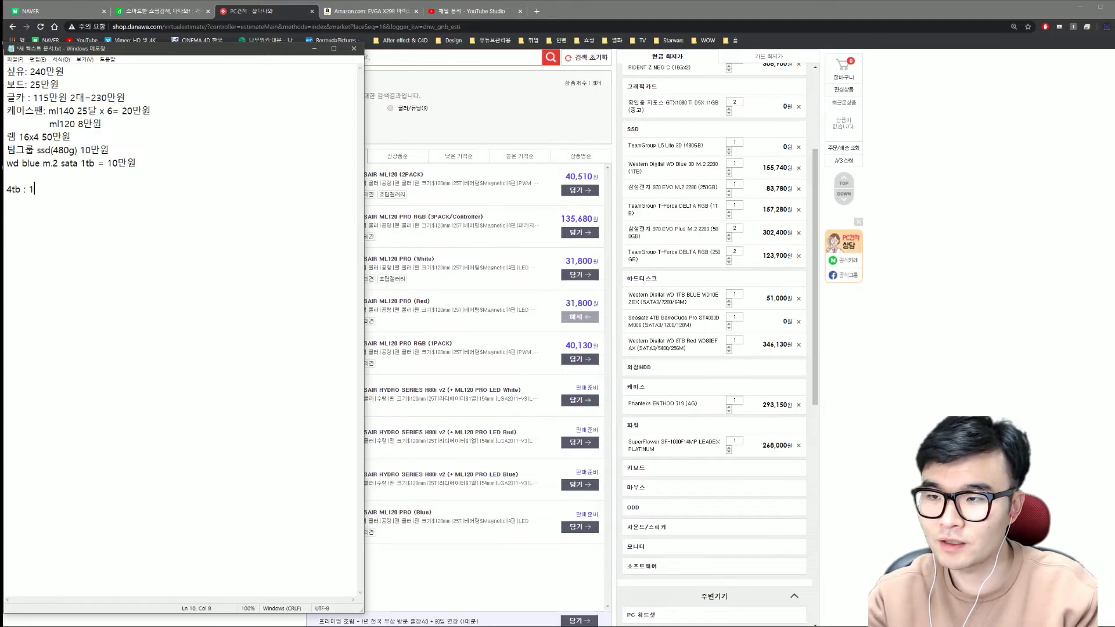
text(15)
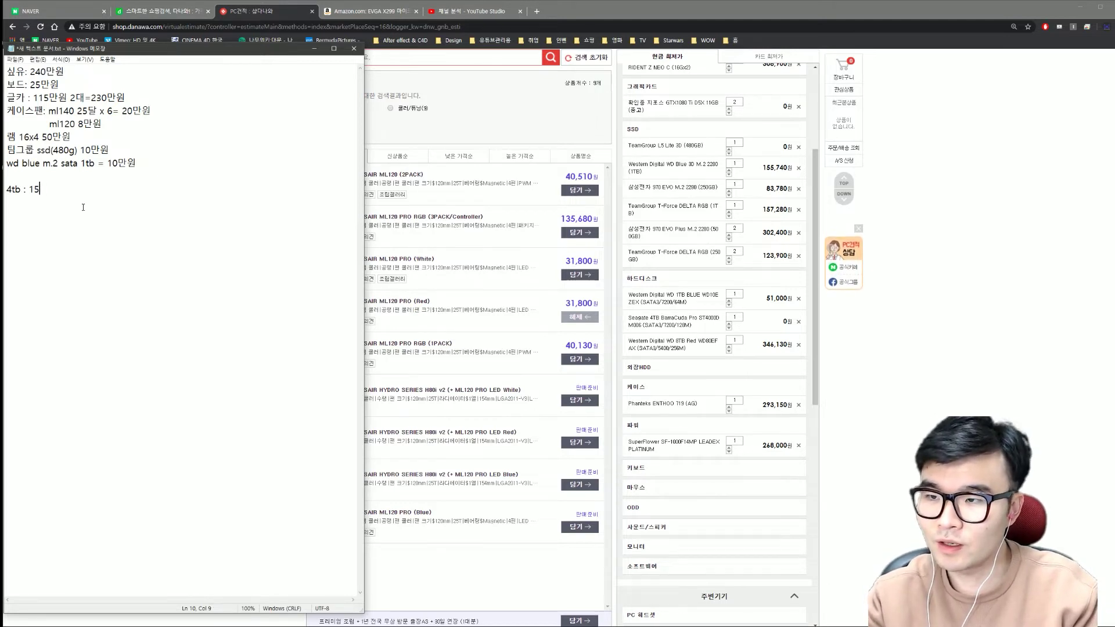
text(만원)
key(Return)
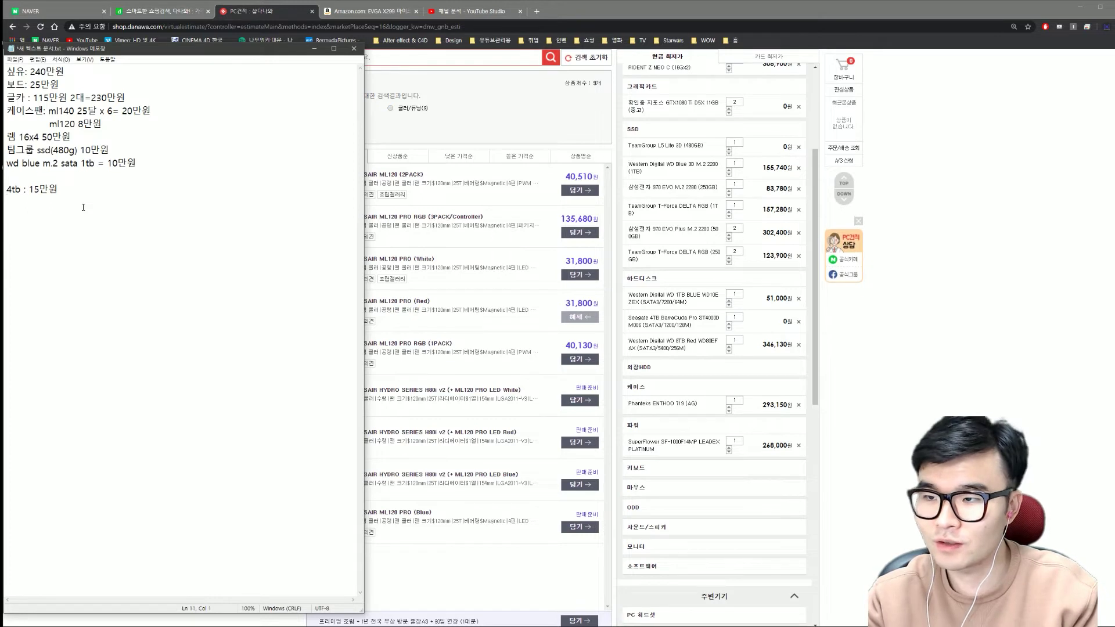
text(8tb: )
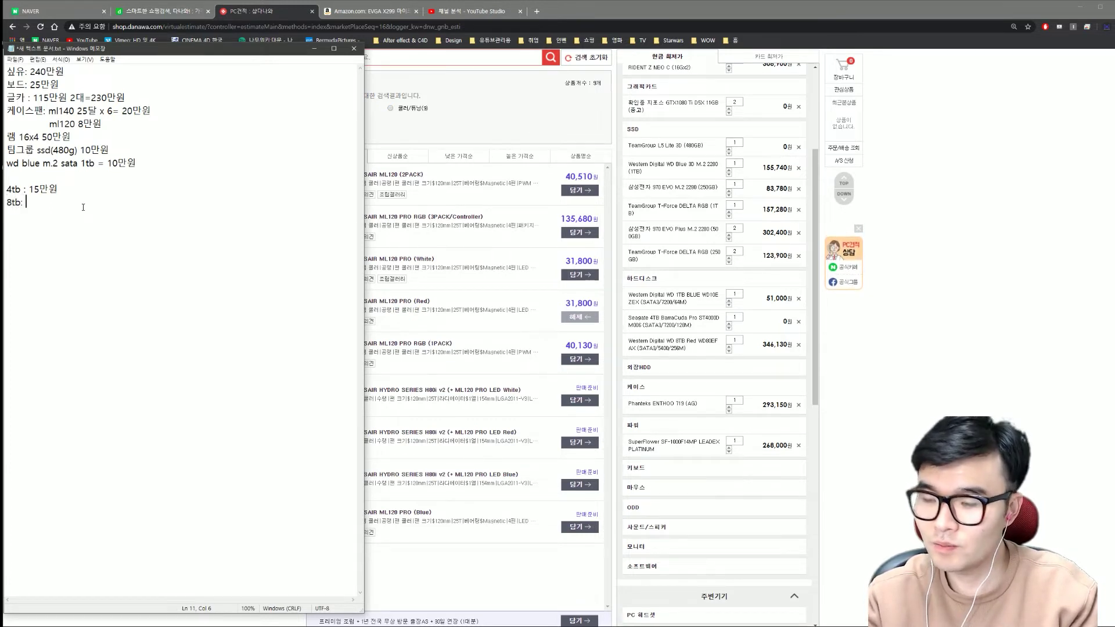
text(19만원)
key(Return)
key(Return)
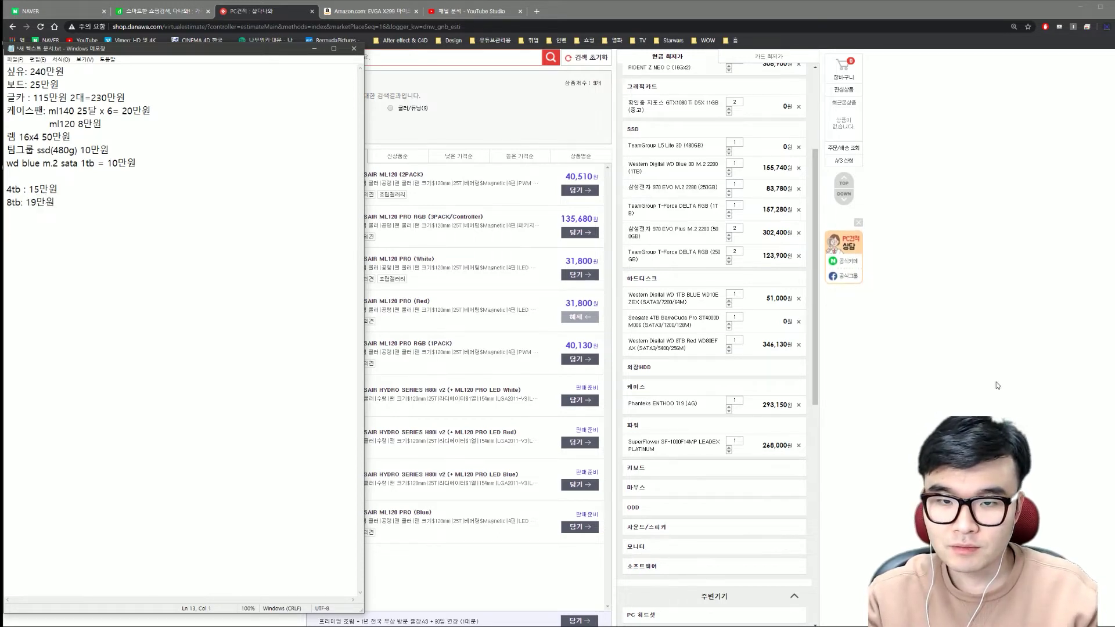
click(829, 372)
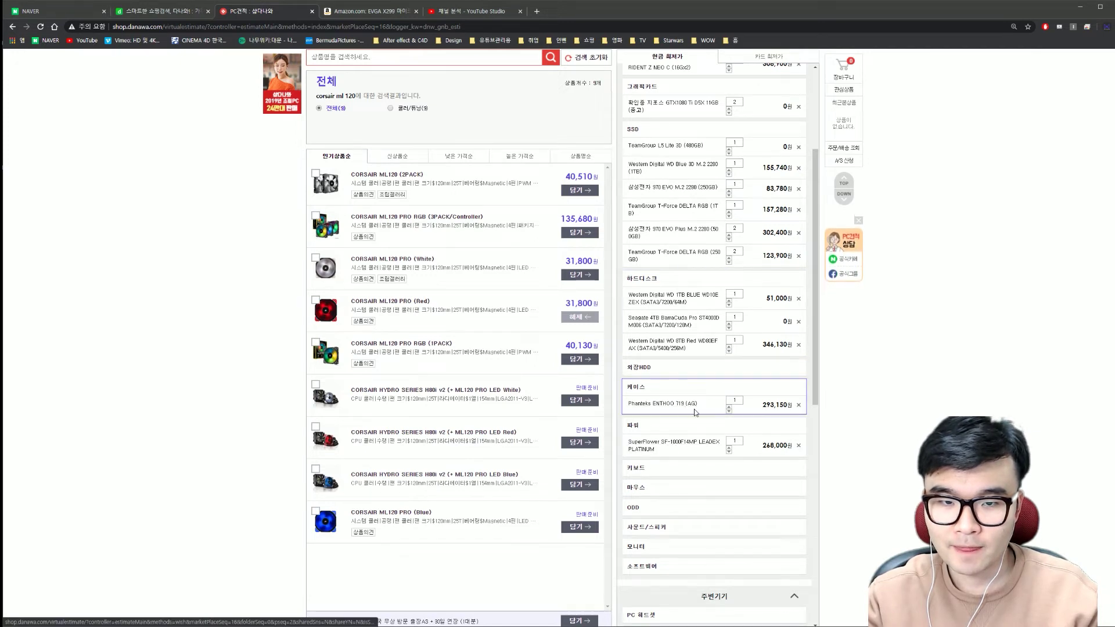
Step: Review the SuperFlower power supply product details and close them
scroll(694, 412, down, 3)
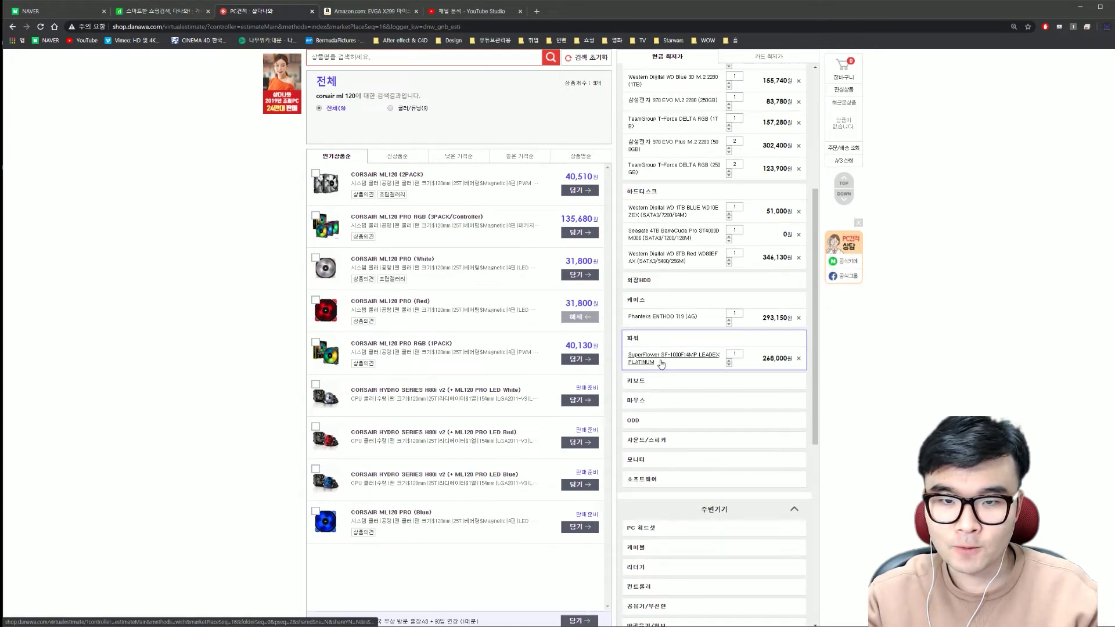
click(666, 363)
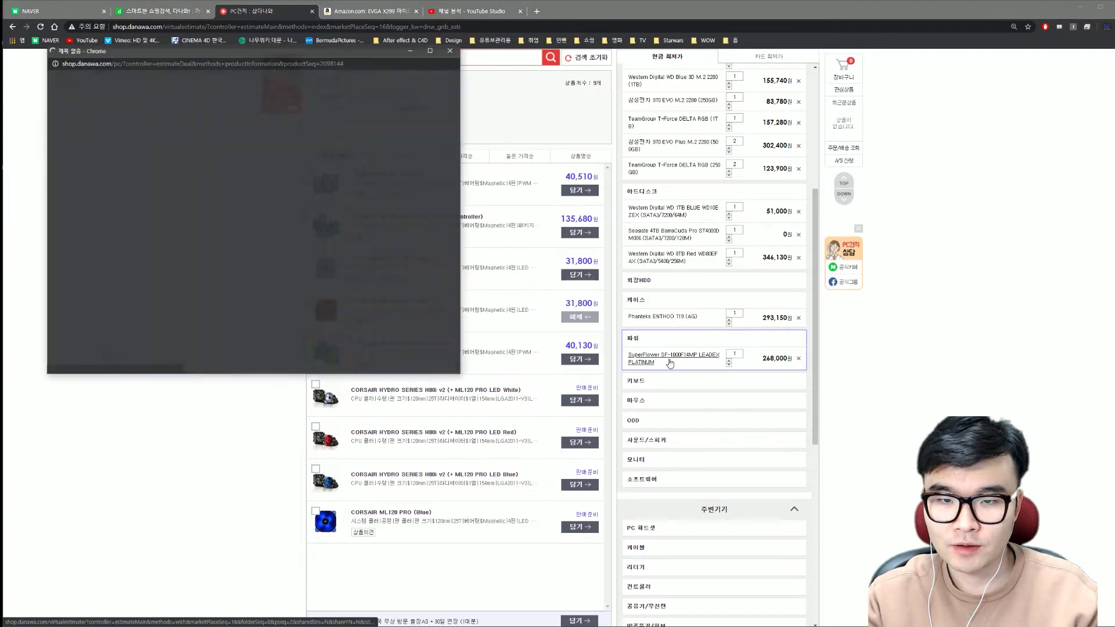
scroll(314, 239, down, 2)
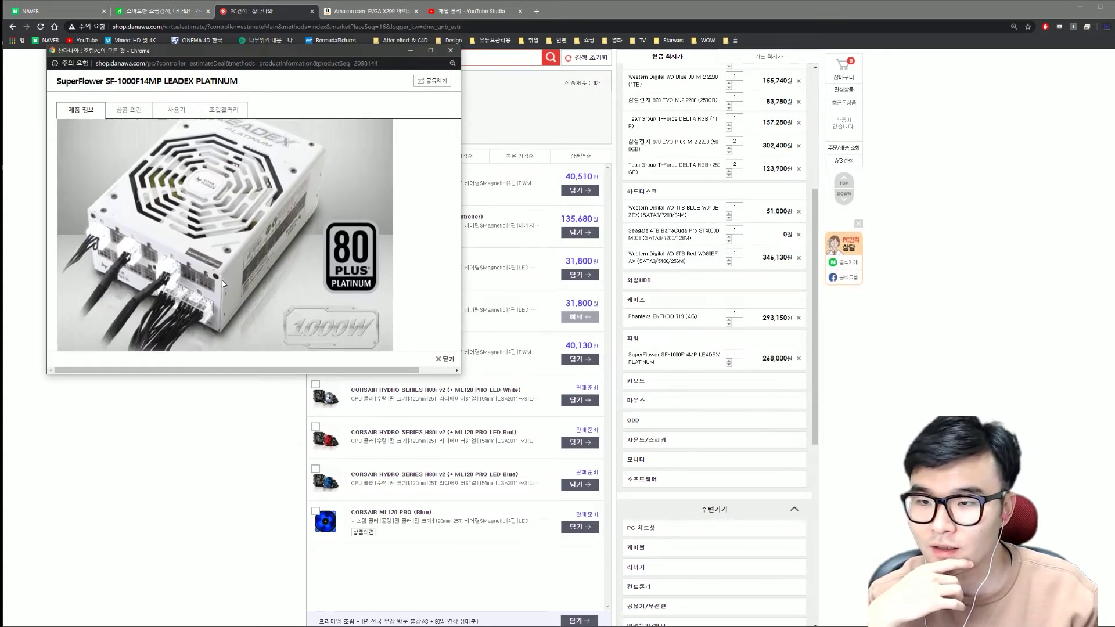
scroll(147, 204, down, 5)
scroll(289, 218, down, 3)
scroll(288, 218, down, 3)
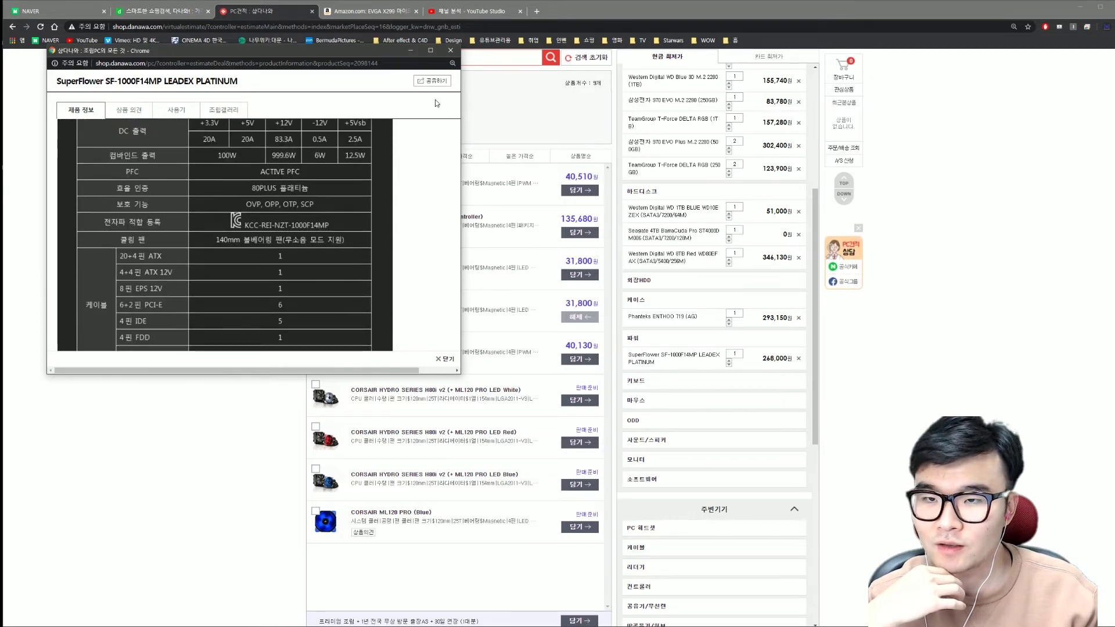
click(450, 50)
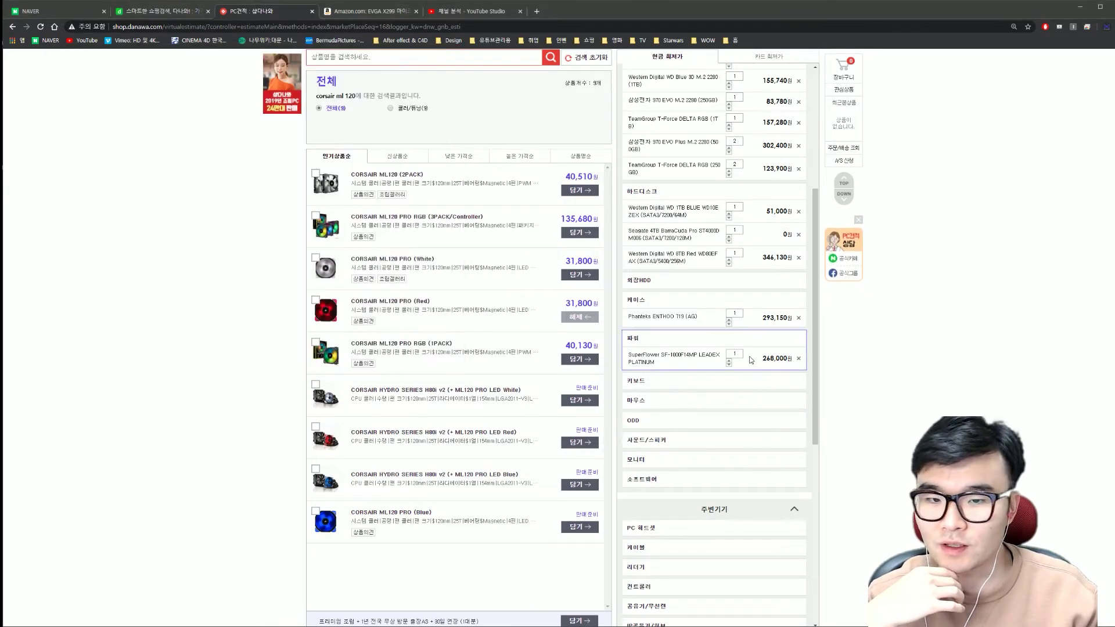
Step: Check the 2,427,360원 estimate total, then go back to the Notepad price list
scroll(758, 365, down, 2)
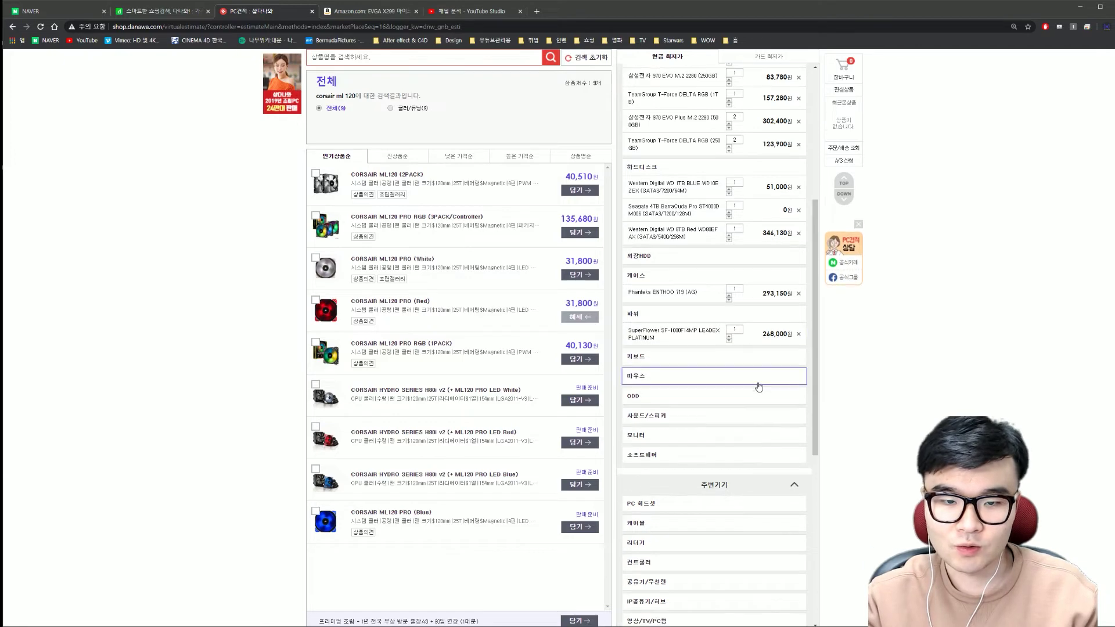
scroll(755, 384, down, 3)
scroll(743, 435, down, 3)
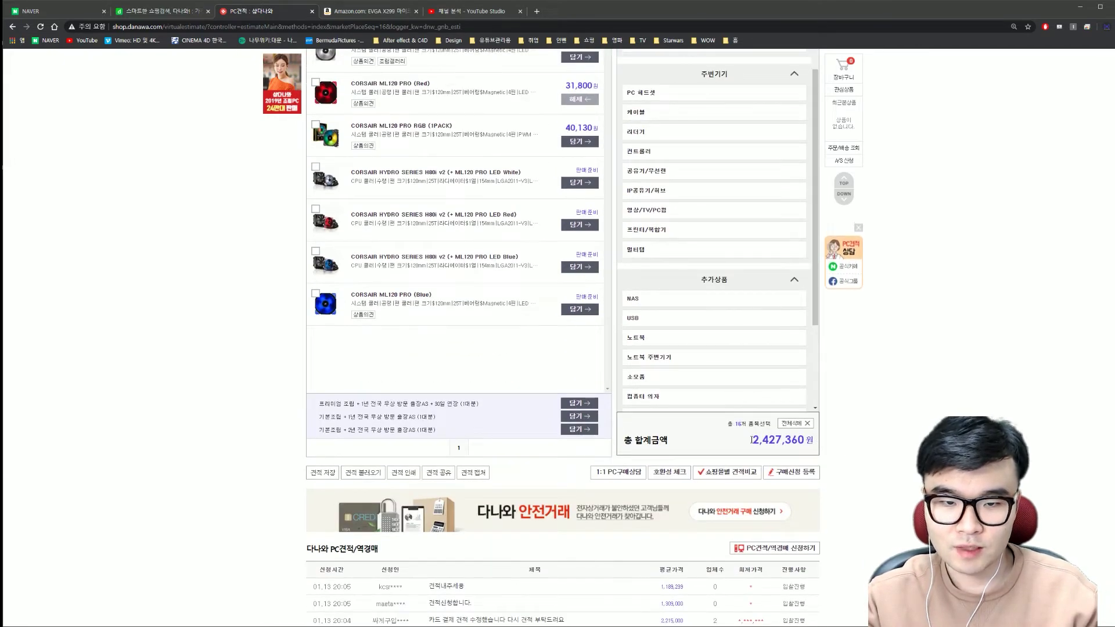
double_click(754, 440)
click(753, 444)
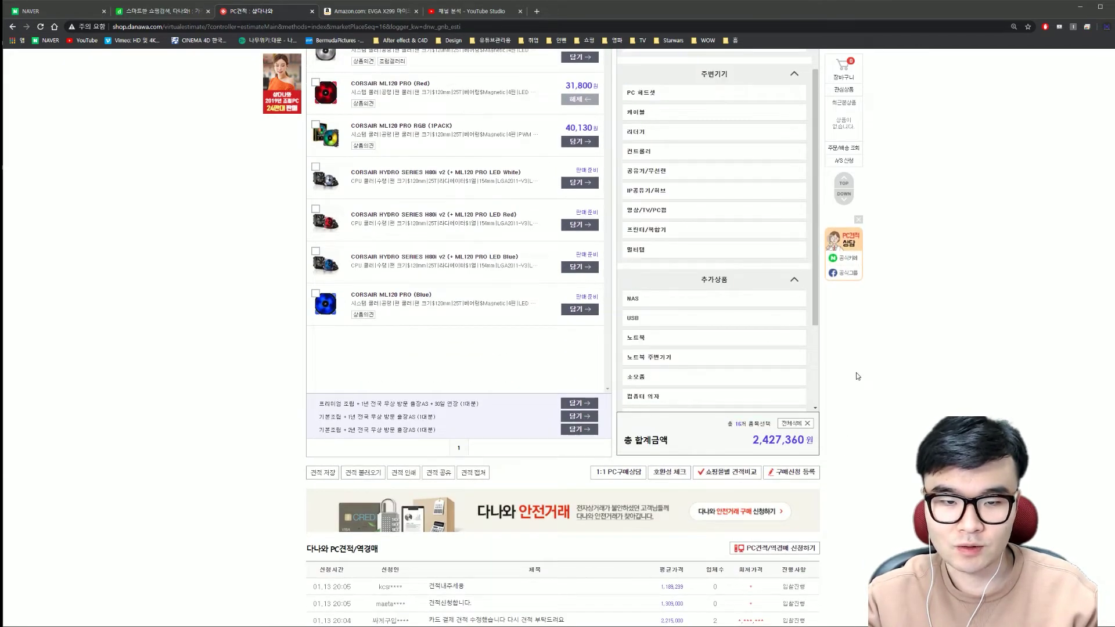
scroll(753, 444, up, 3)
scroll(743, 439, up, 5)
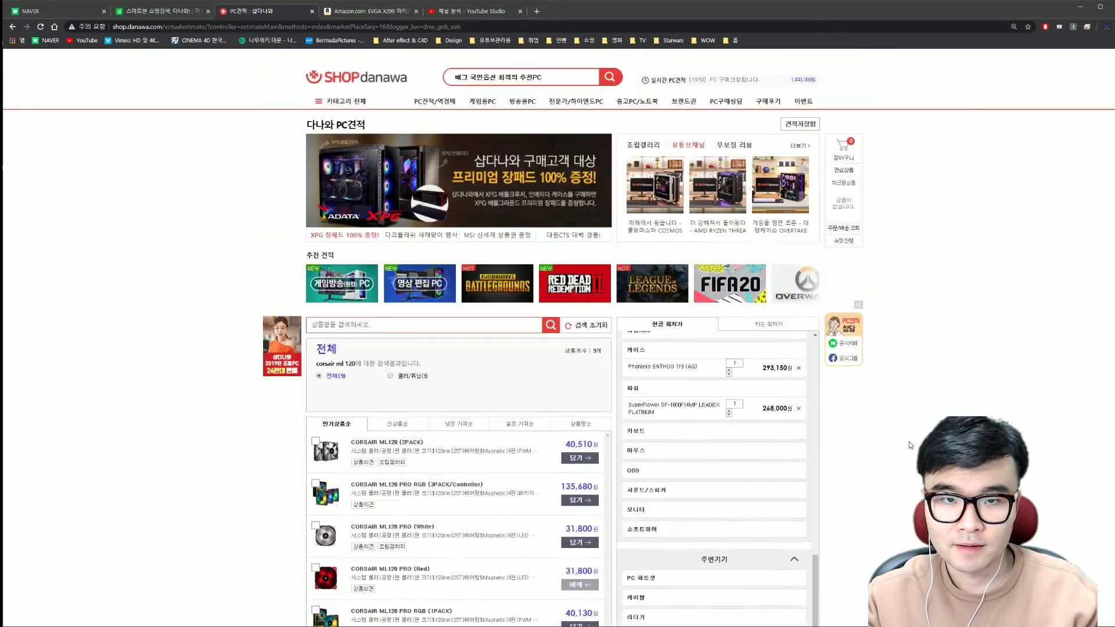
scroll(713, 428, up, 1)
scroll(713, 428, up, 3)
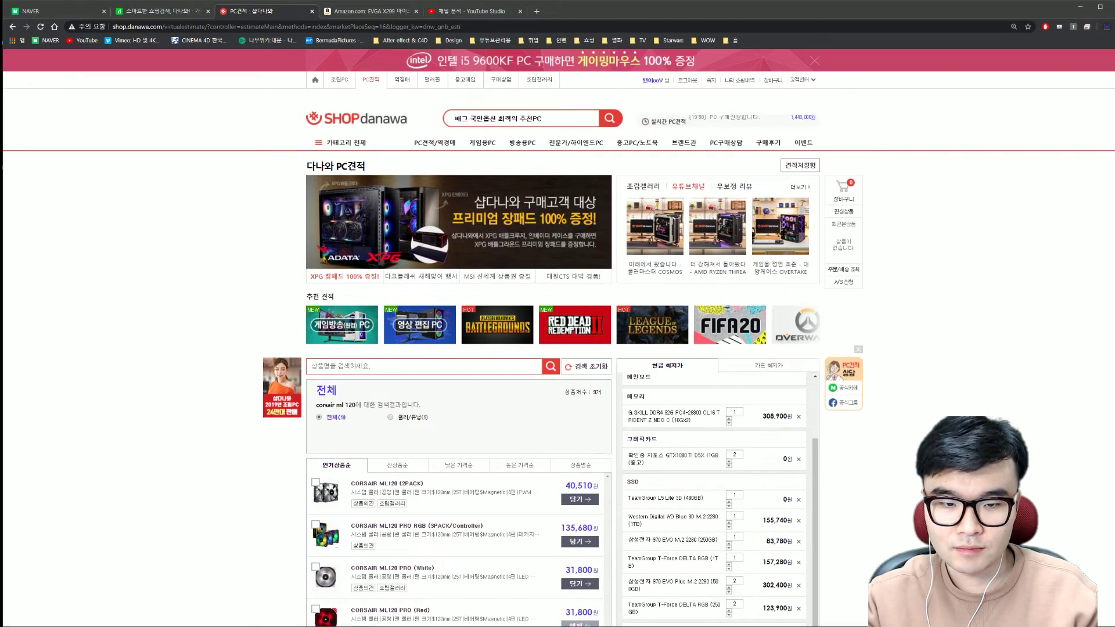
scroll(558, 349, down, 2)
scroll(714, 430, up, 1)
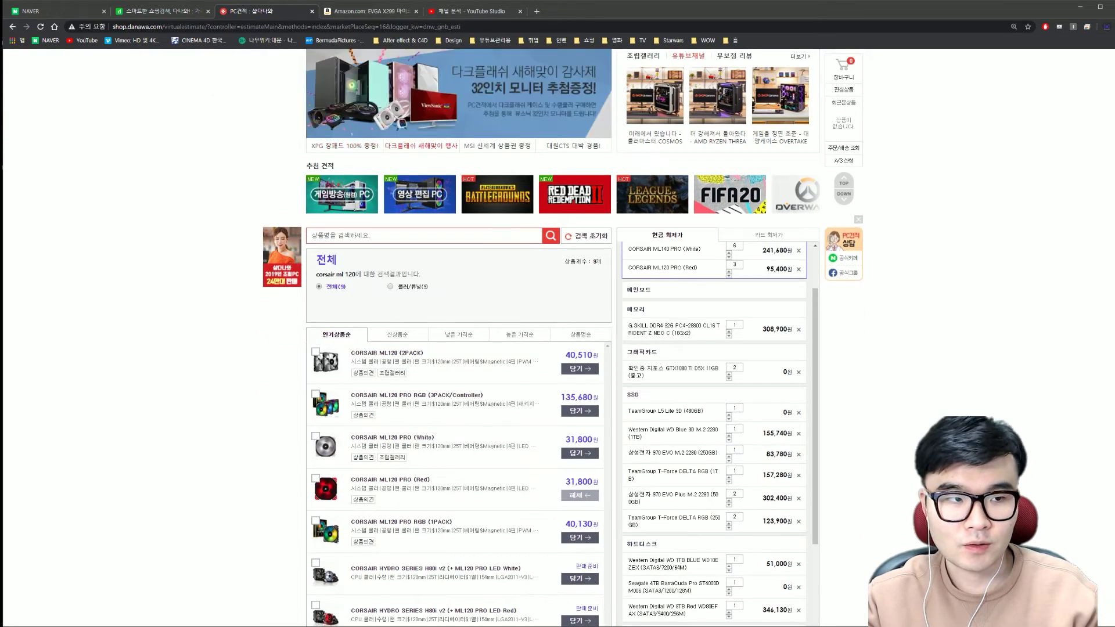
key(alt+Tab)
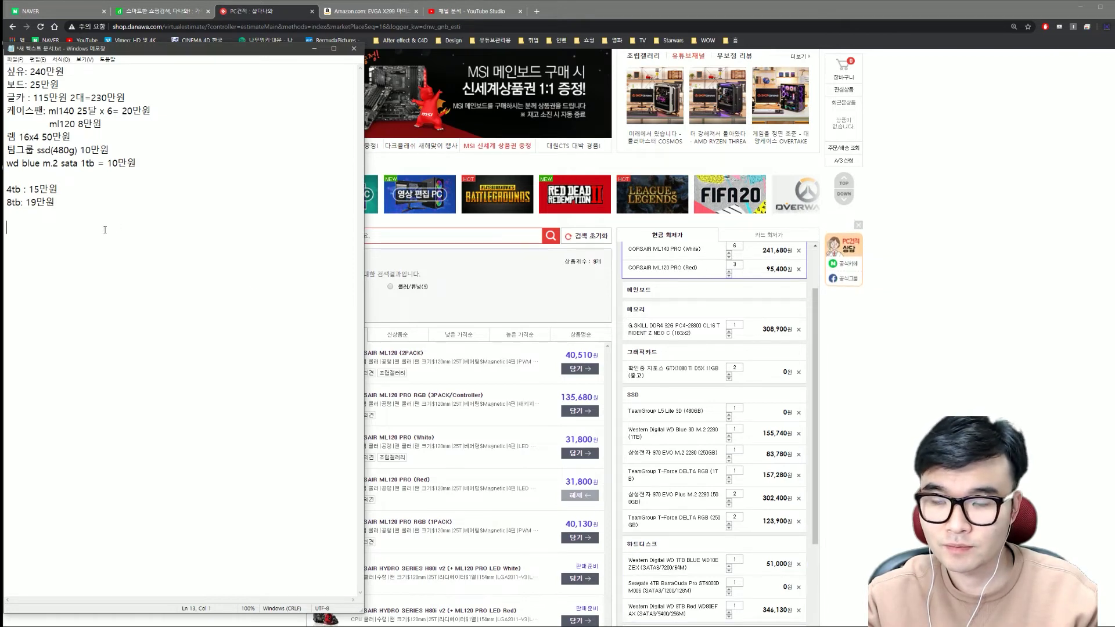
Step: Delete the G.SKILL memory, GTX1080 Ti, TeamGroup L5 Lite, WD Blue 3D SSD and WD 8TB Red rows
scroll(773, 380, up, 3)
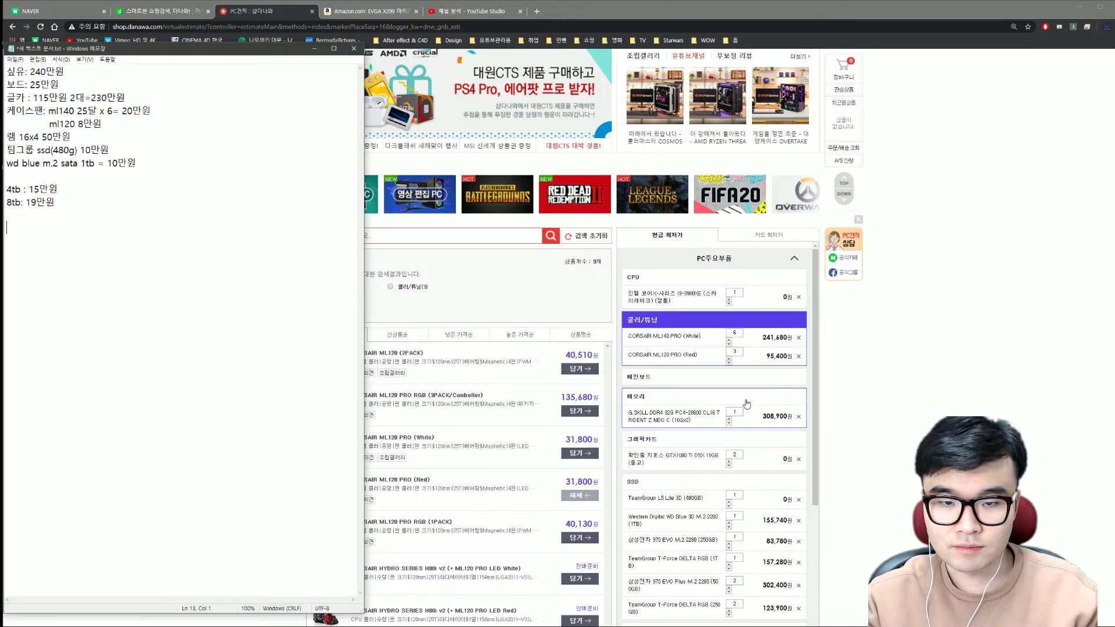
scroll(772, 410, down, 1)
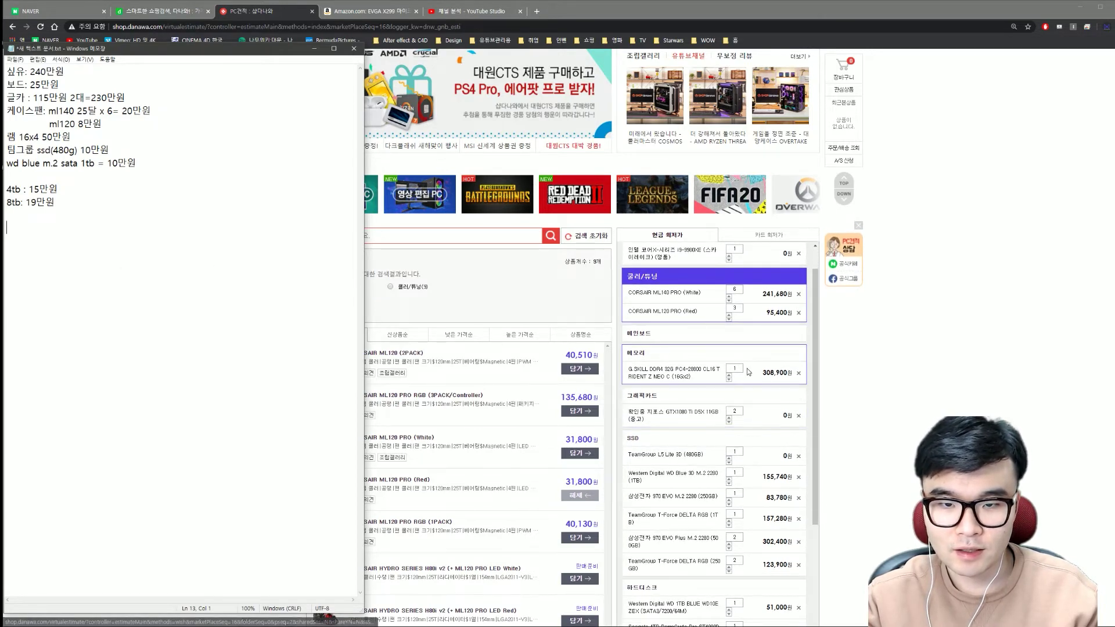
click(799, 374)
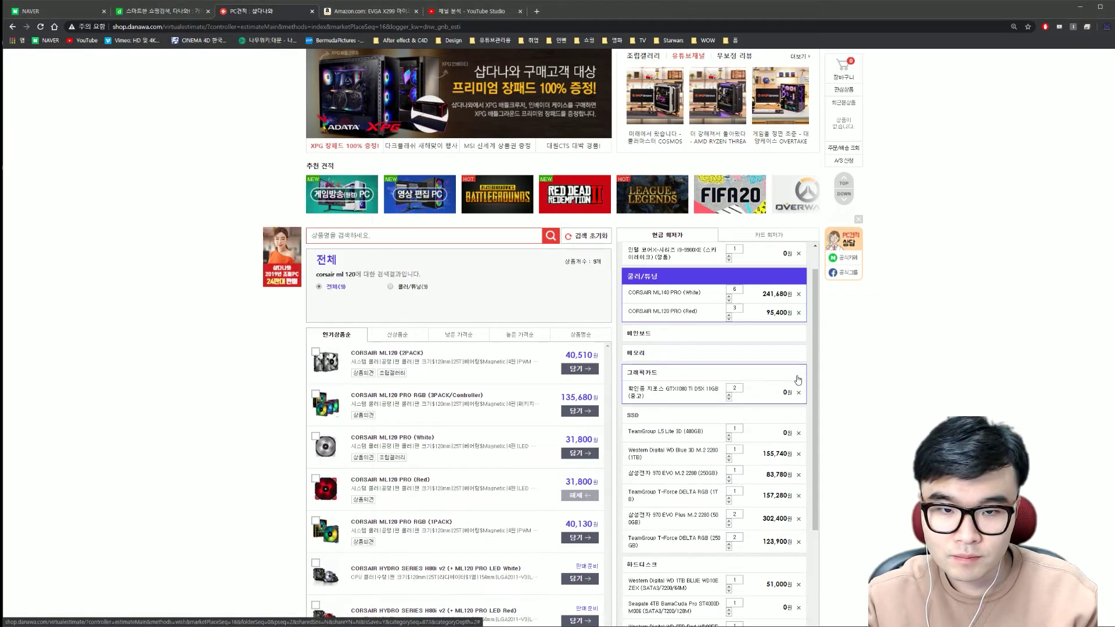
click(799, 394)
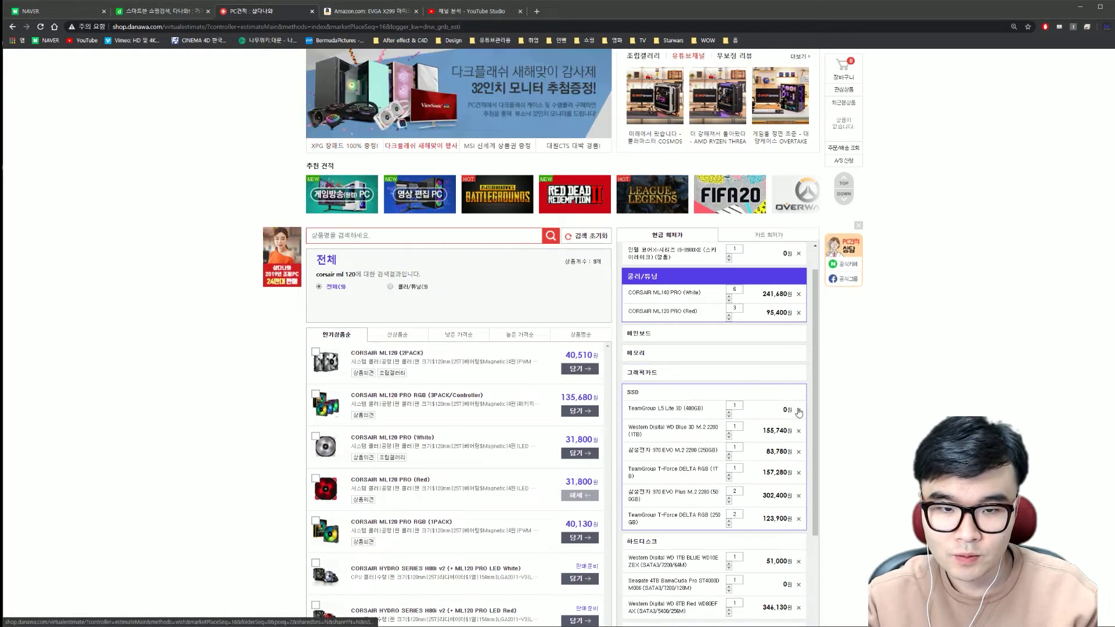
click(798, 412)
scroll(766, 349, down, 2)
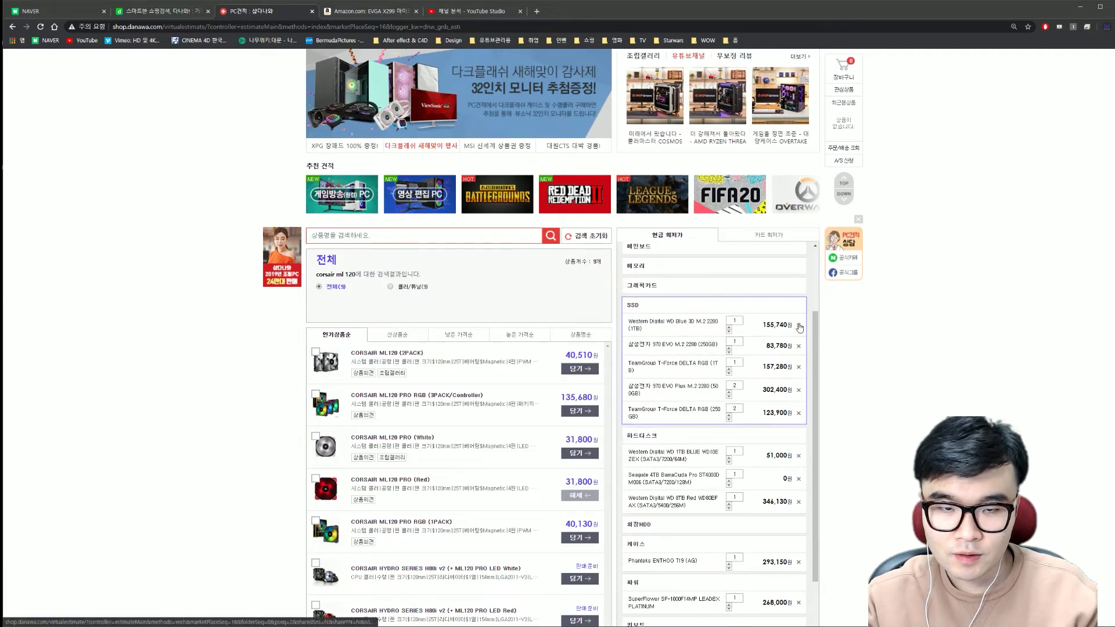
click(799, 326)
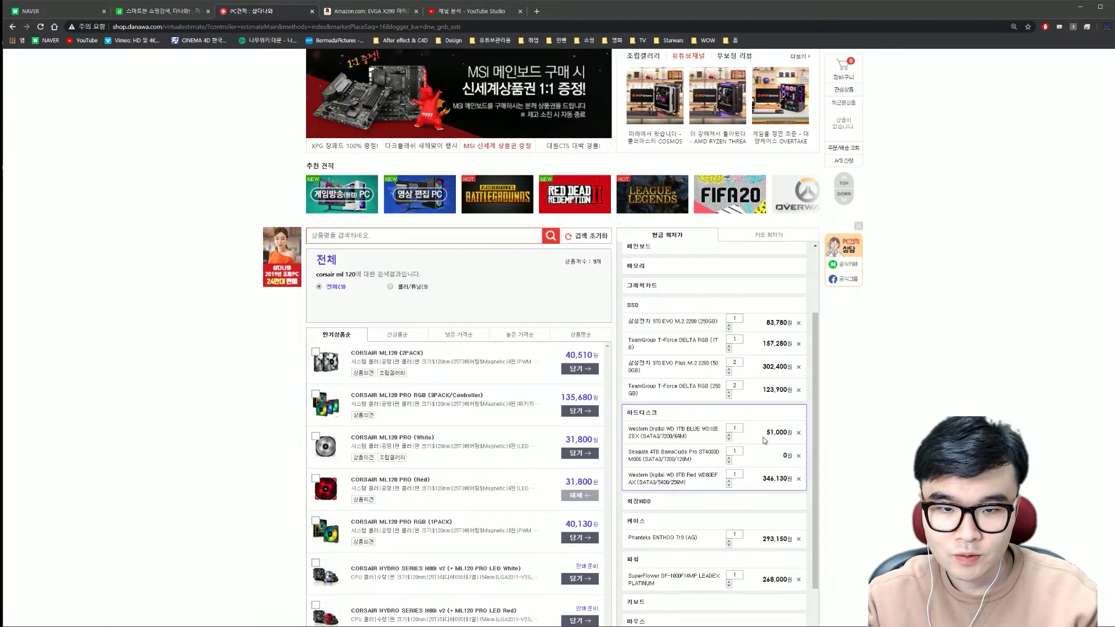
click(798, 479)
scroll(762, 542, up, 2)
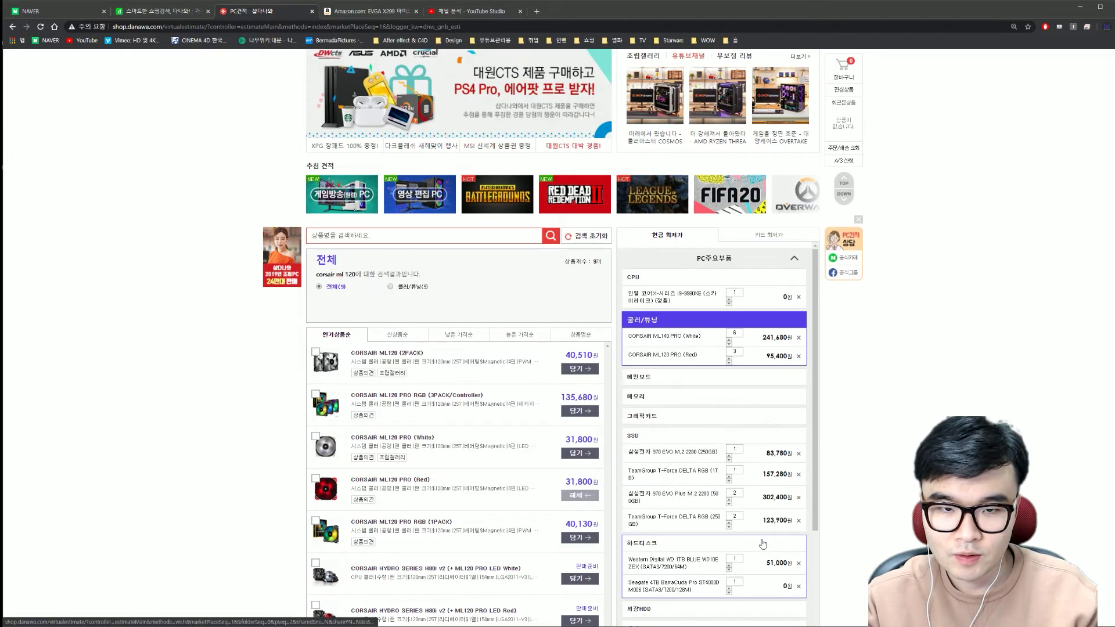
scroll(762, 541, down, 2)
scroll(755, 534, up, 2)
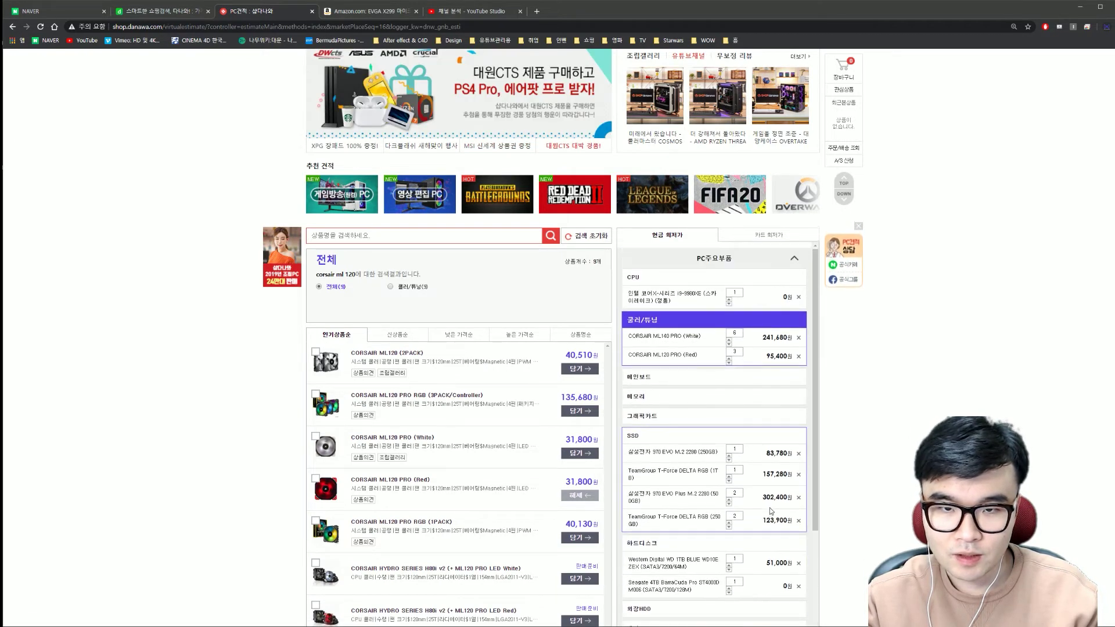
scroll(735, 517, down, 2)
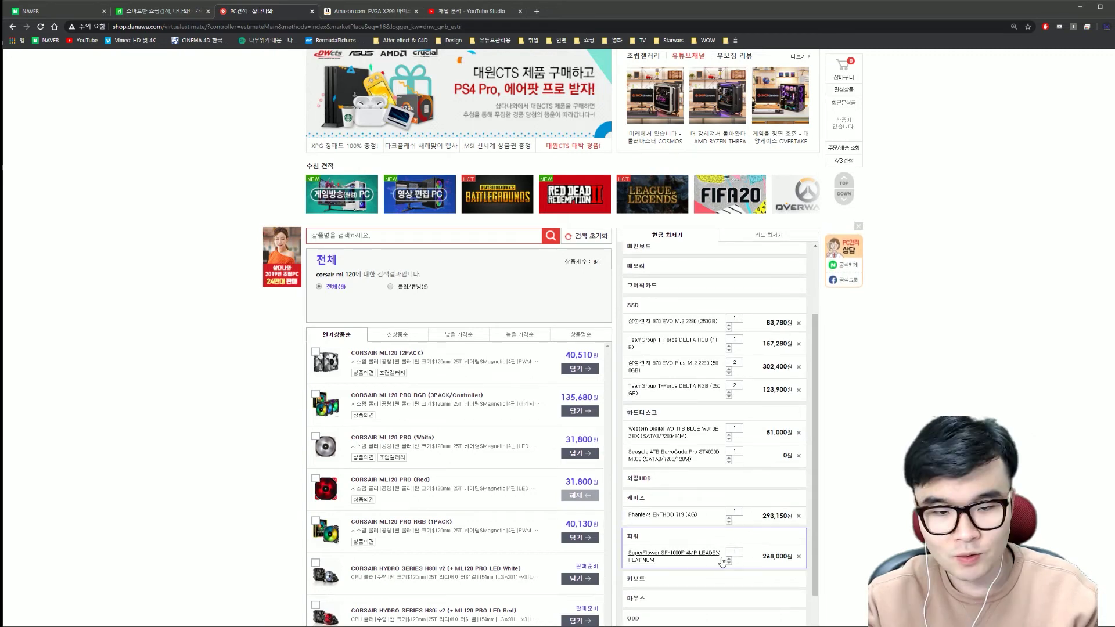
key(alt+Tab)
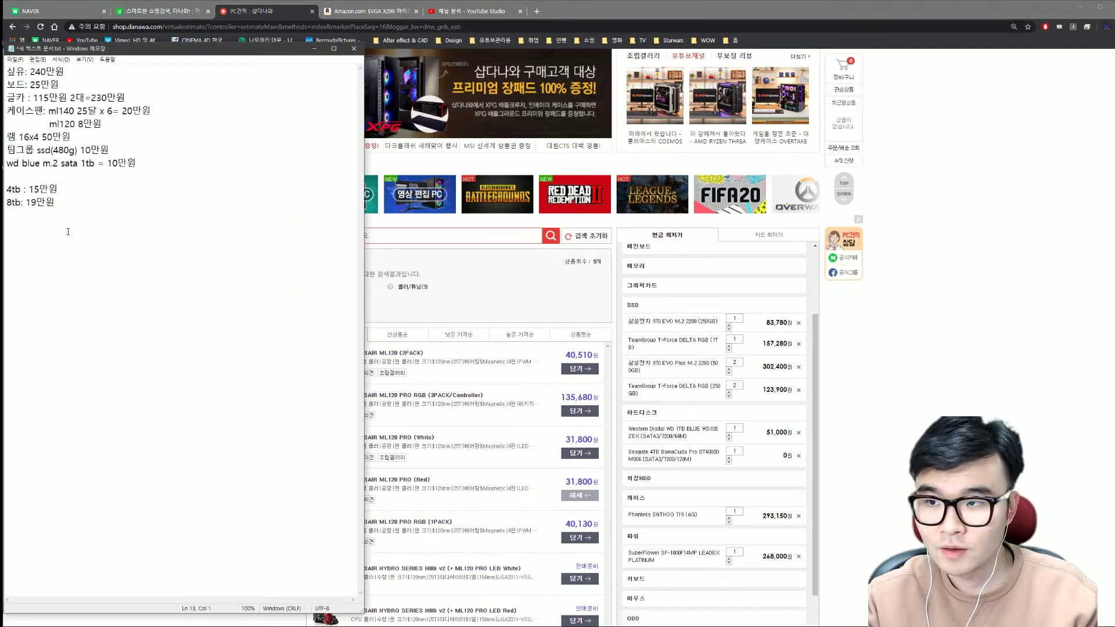
Step: Check the Danawa estimate total, then start the 161만원 line in Notepad
key(alt+Tab)
scroll(557, 336, down, 5)
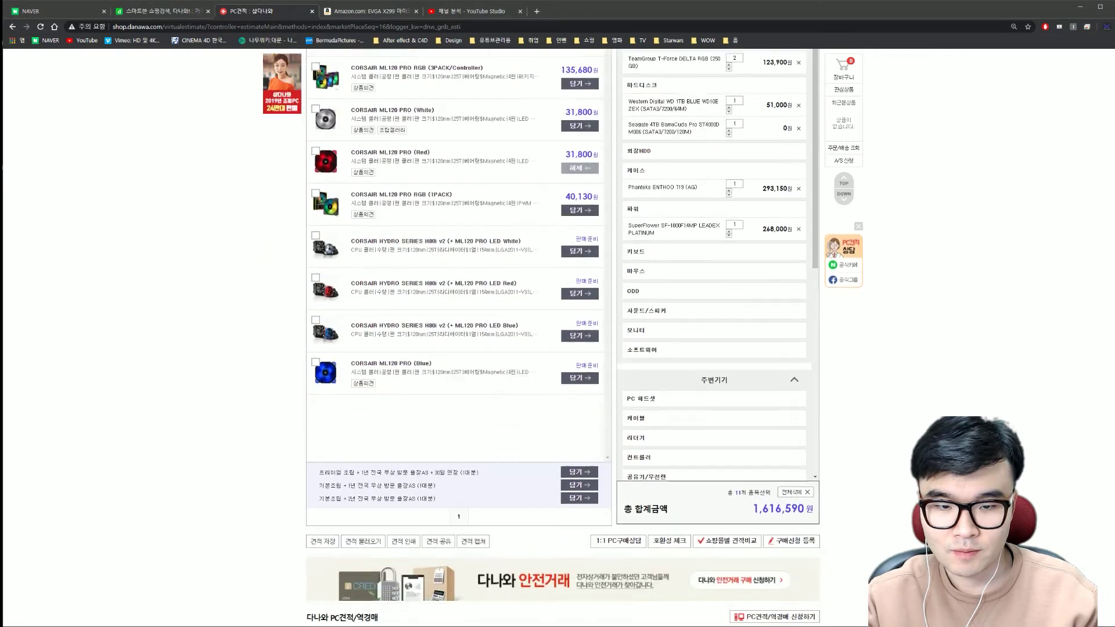
key(alt+Tab)
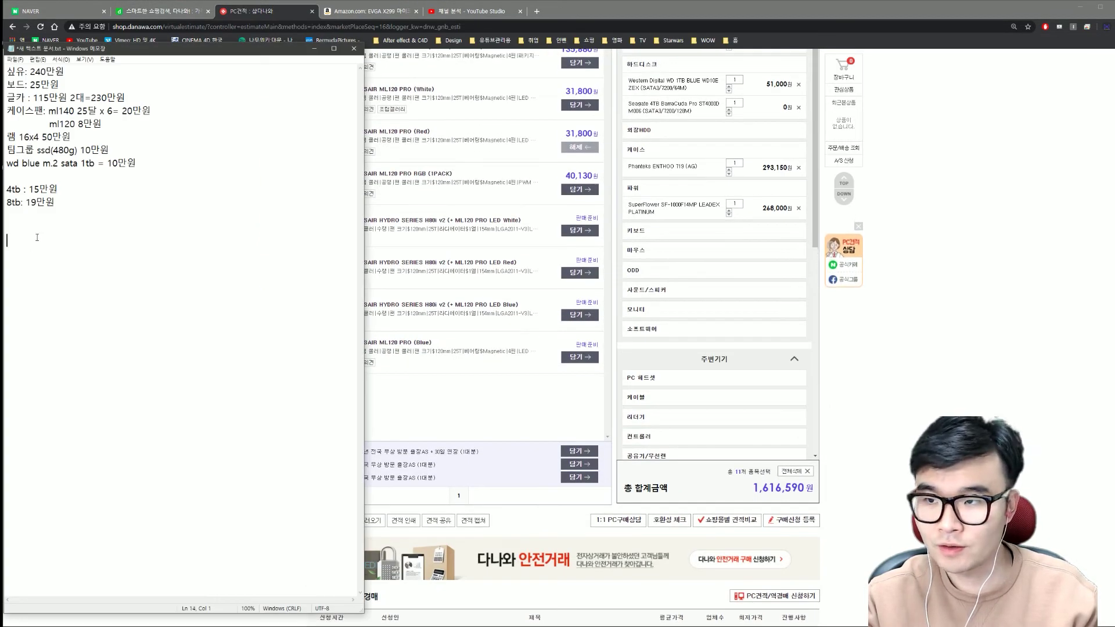
key(BackSpace)
text(161만원)
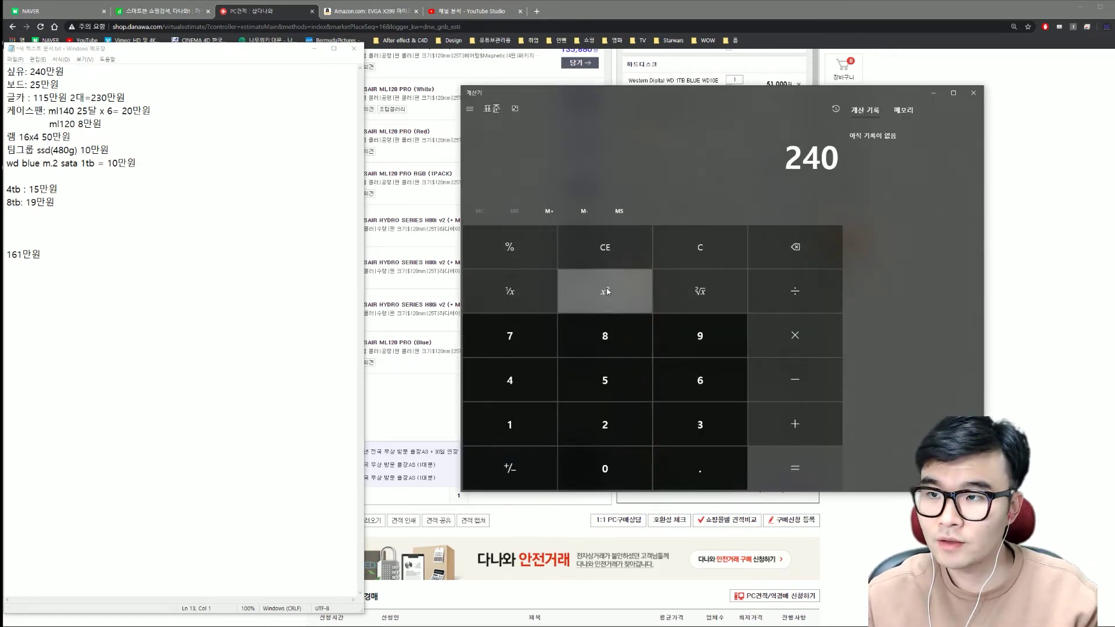
Step: Sum 240+25+230+28+50+20+15+19+161 to 788, note '=788만원' under 161만원, and close Calculator
text(+ 25 + 230 + )
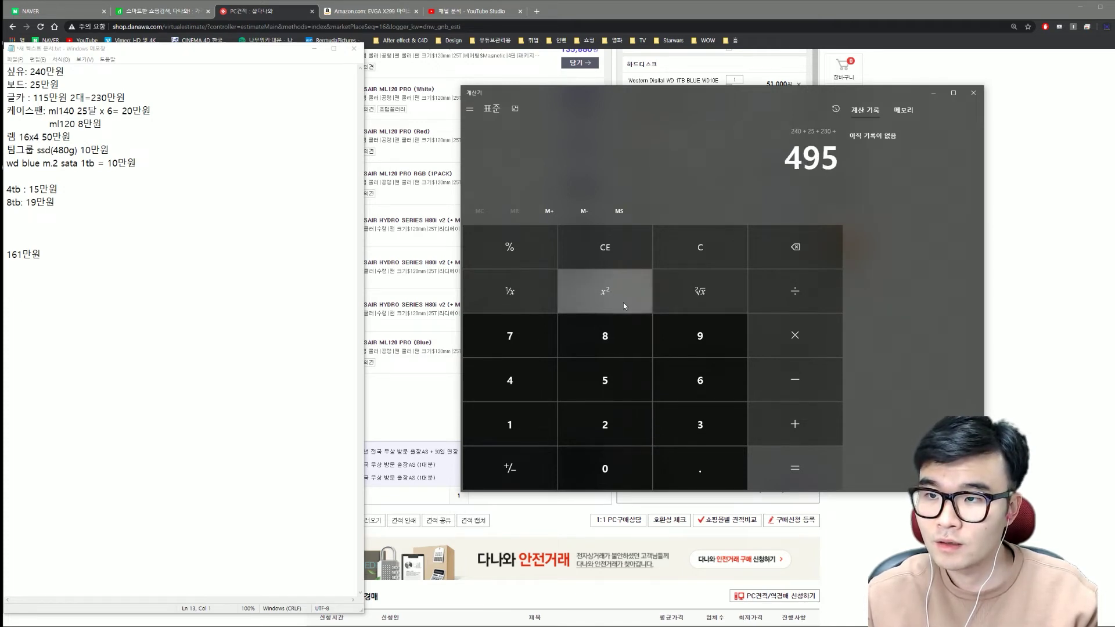
text(28 + )
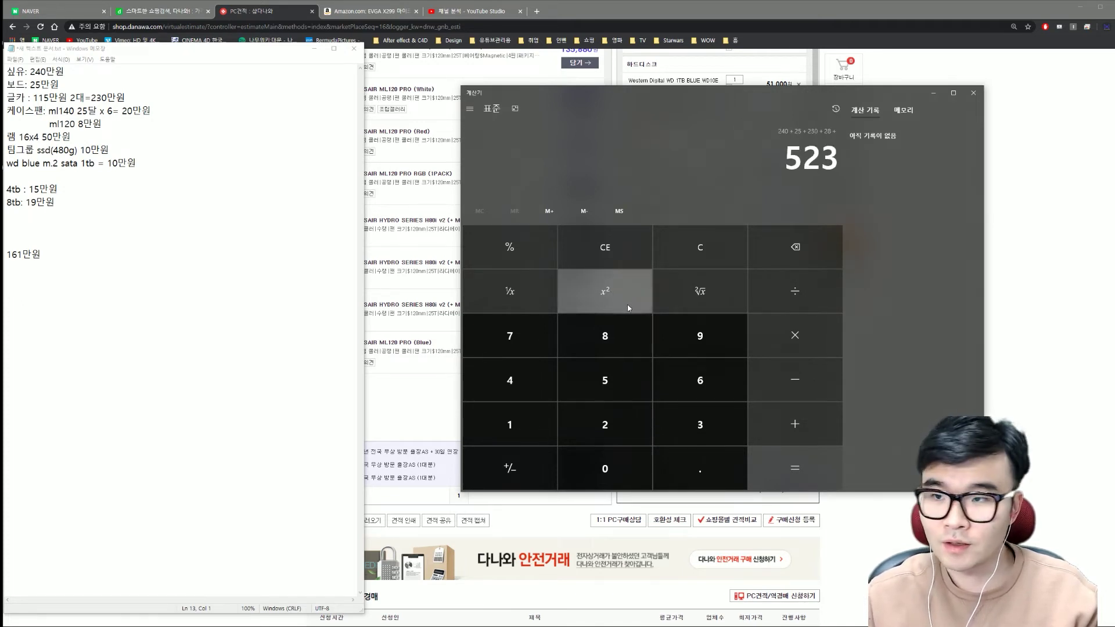
text(50 + )
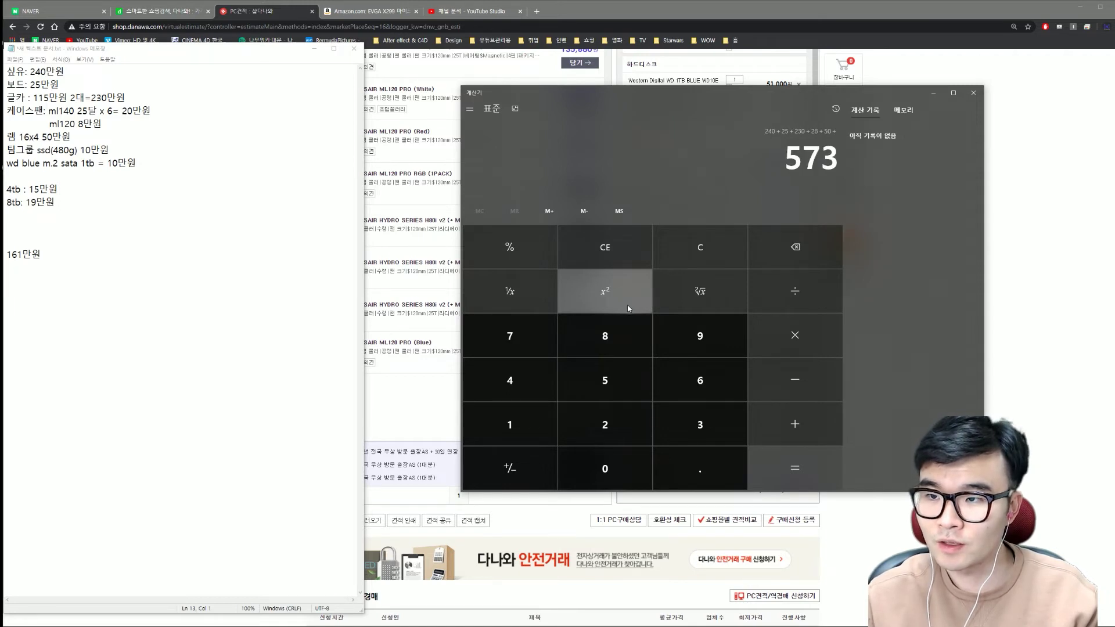
text(20 + 15 + )
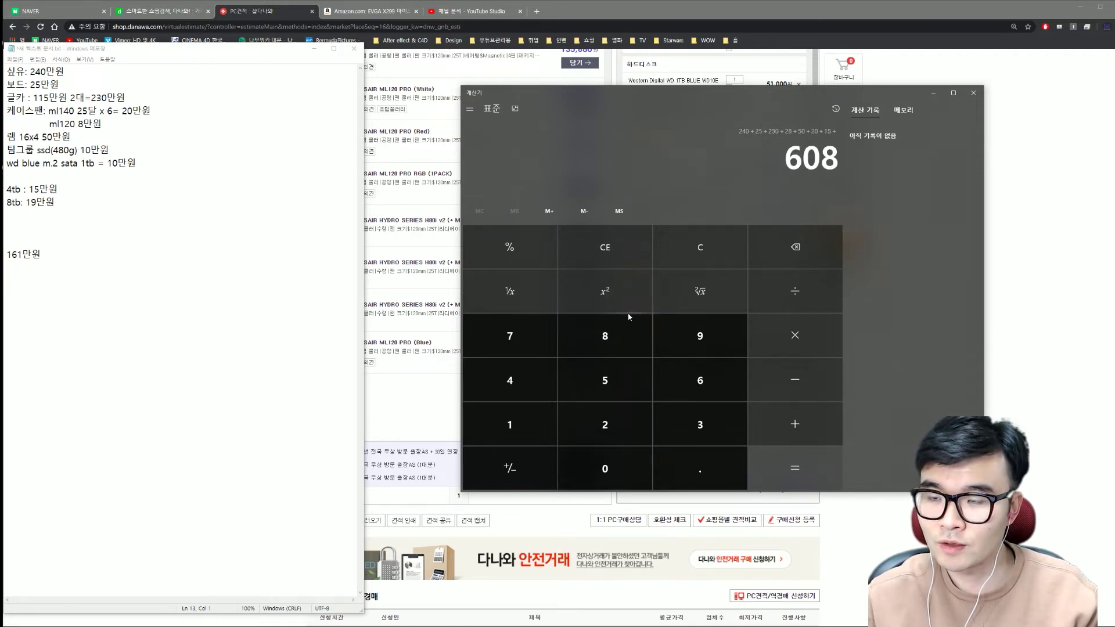
text(19 +)
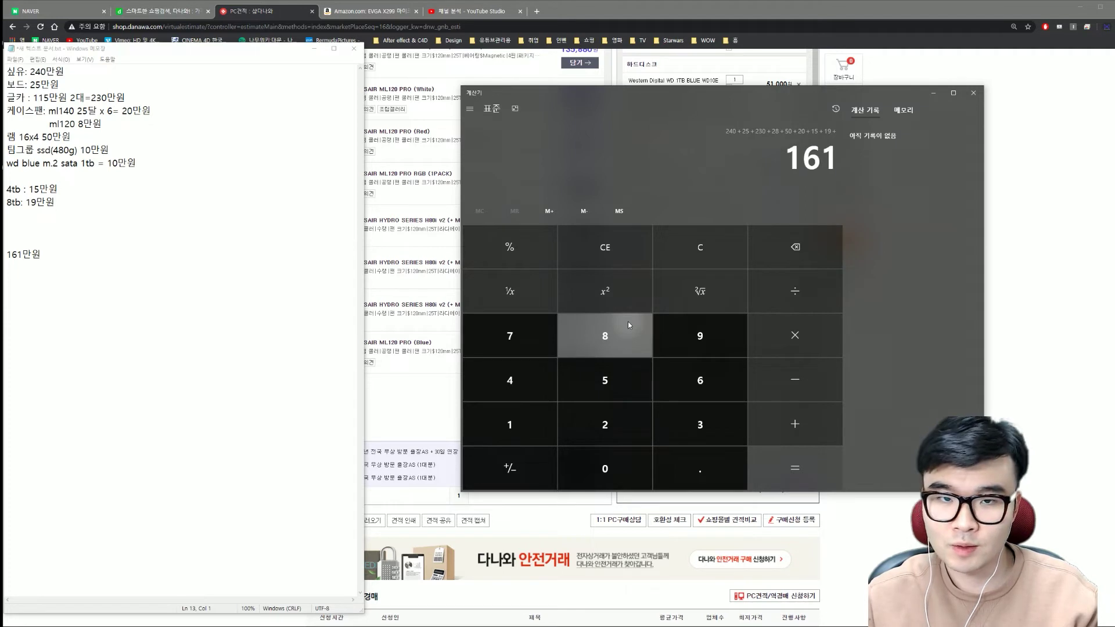
key(Return)
click(58, 278)
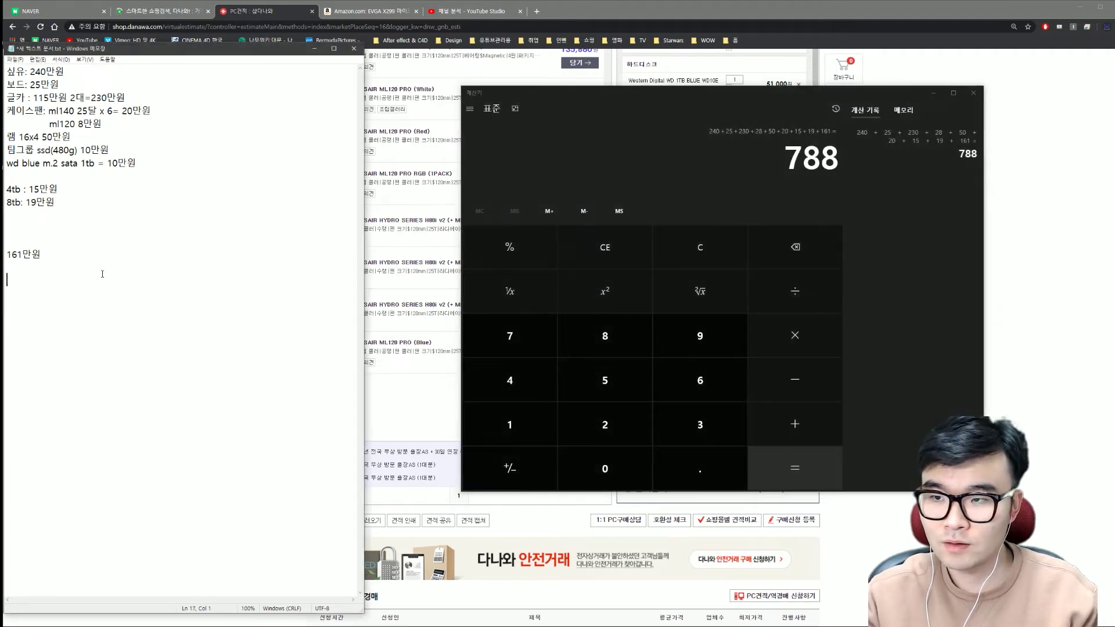
key(BackSpace)
key(BackSpace)
key(Return)
key(Return)
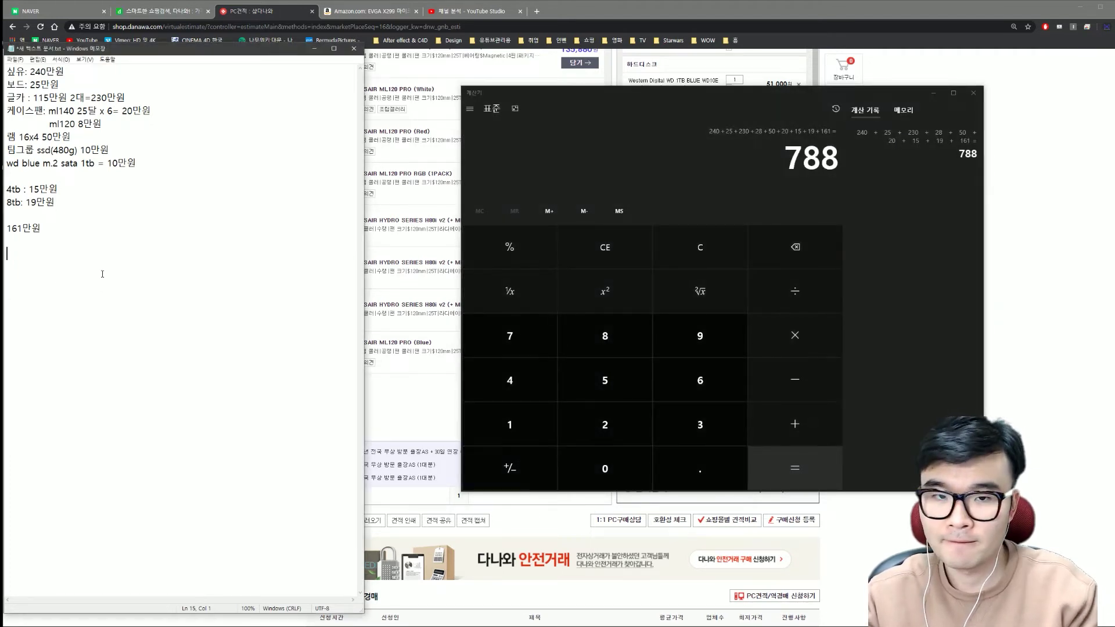
text(=788만원)
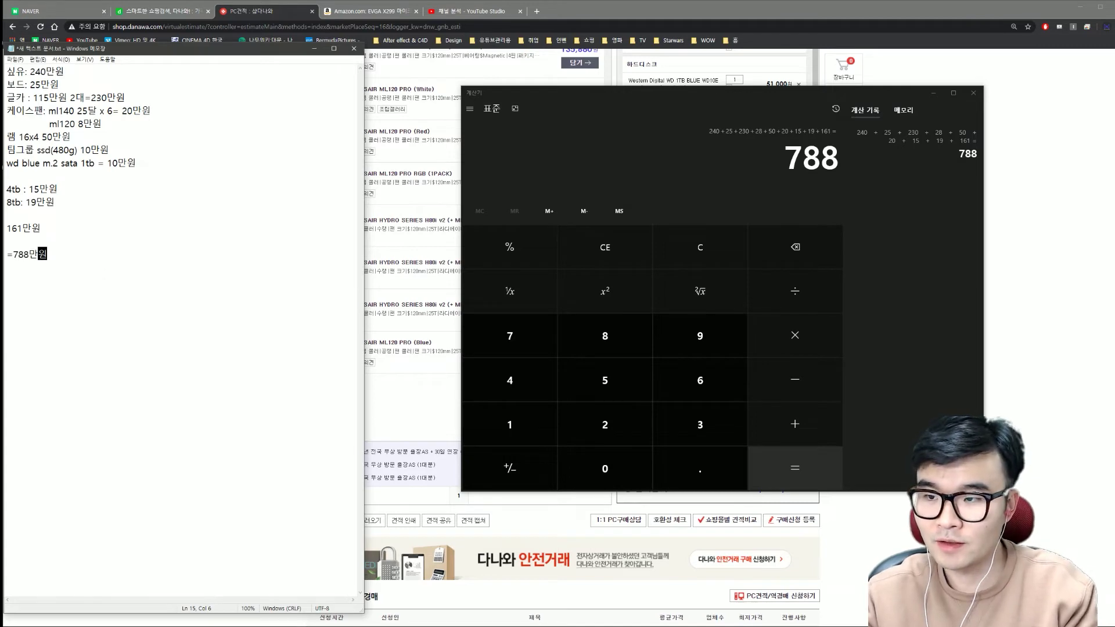
click(972, 94)
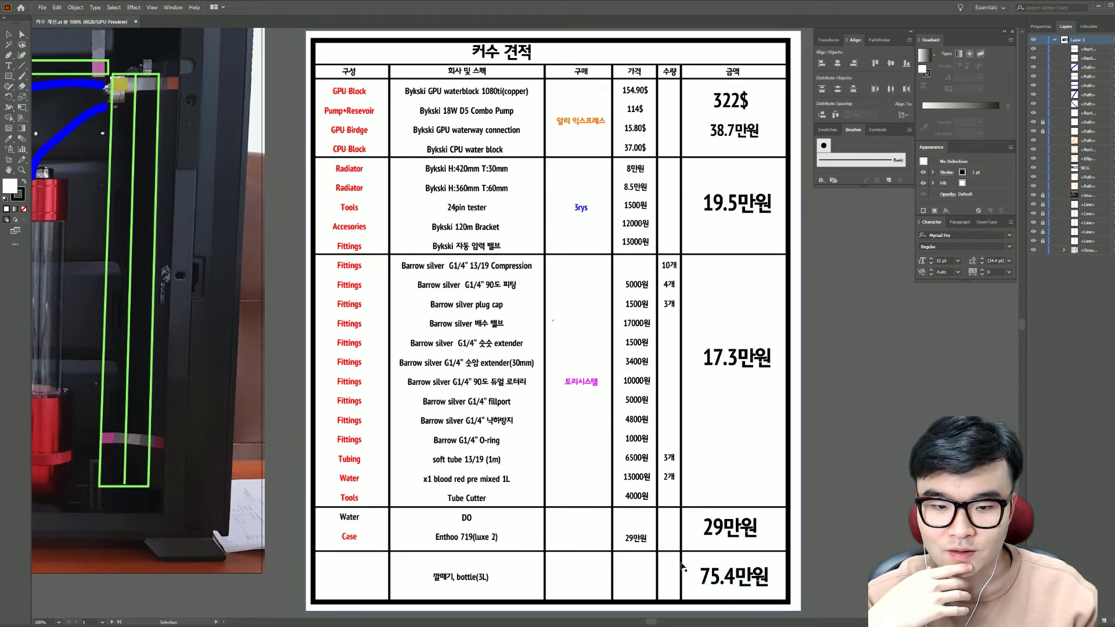
click(1095, 8)
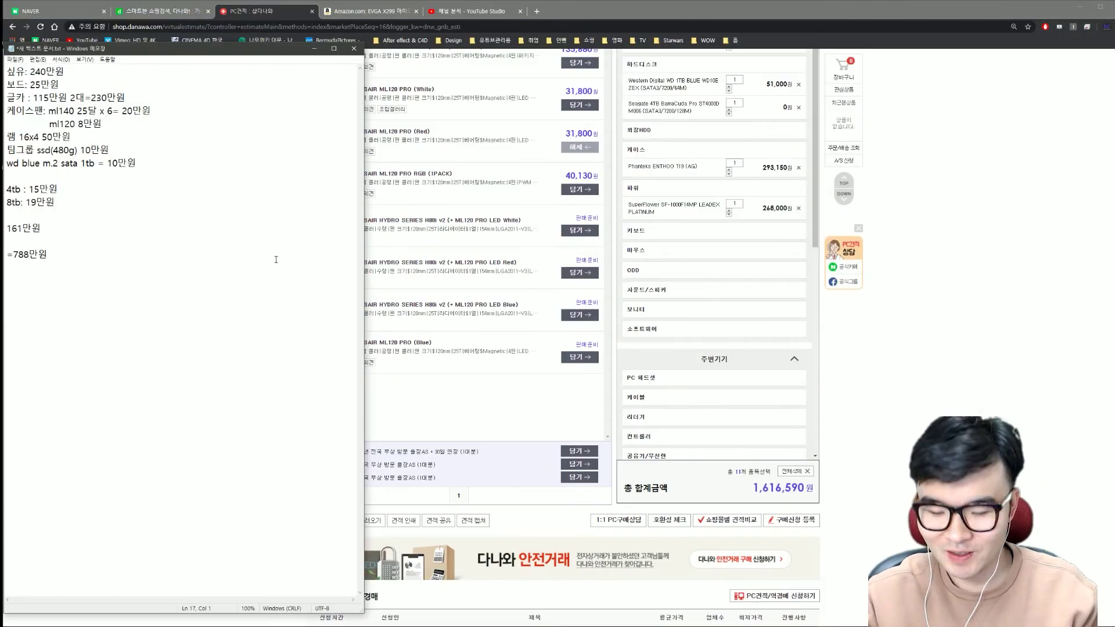
Step: Add the line '커스텀 수냉 80만원' below the total and switch to the Danawa homepage tab
text(커스텀 수냉)
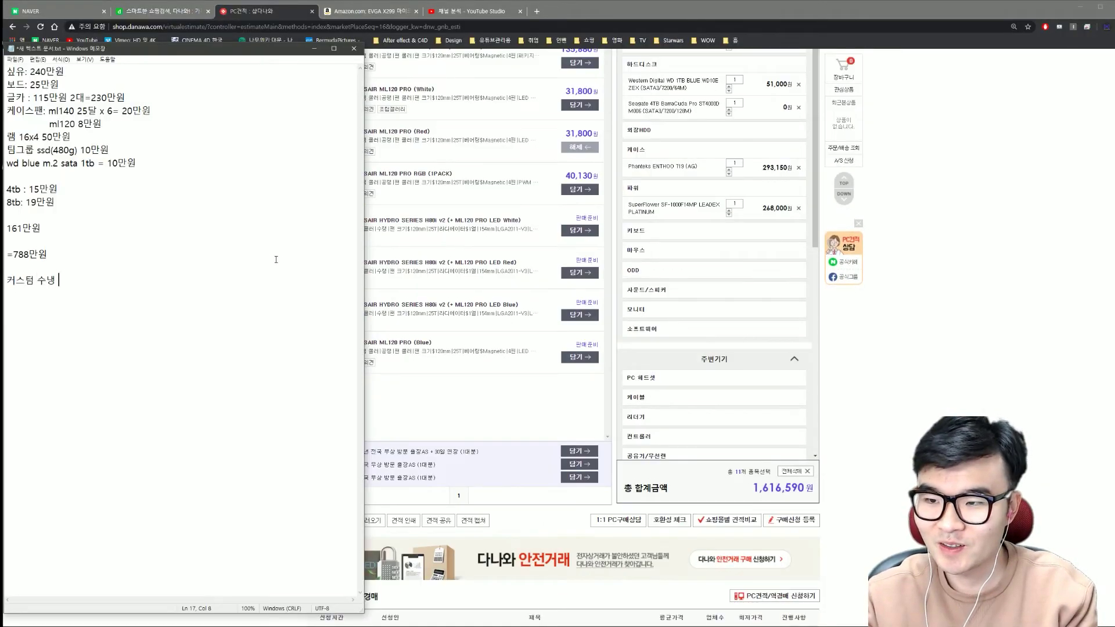
text( 80만)
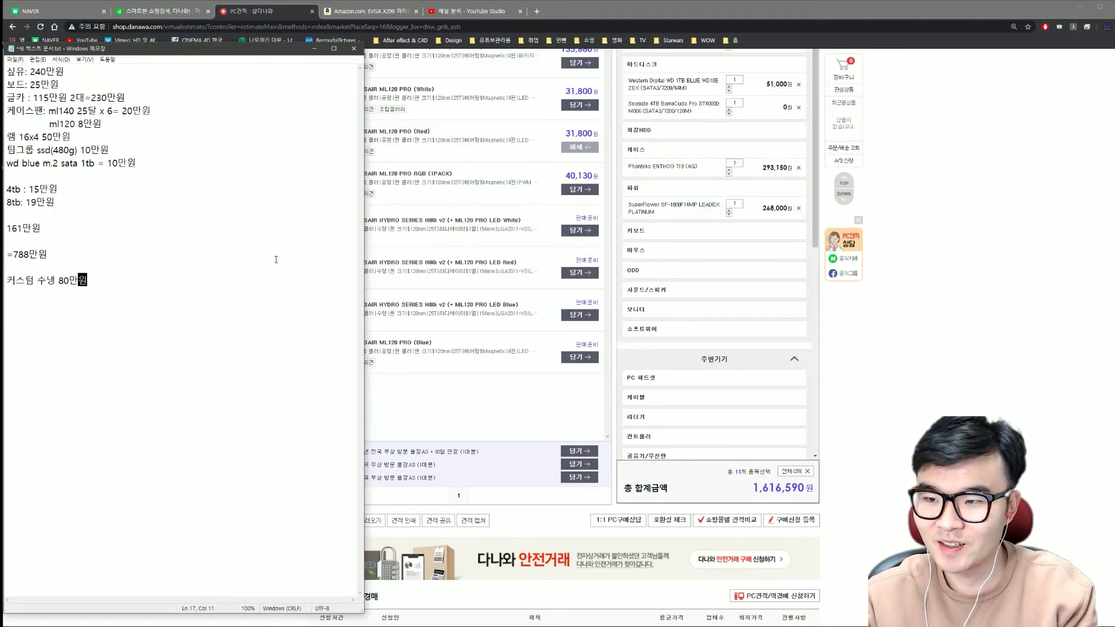
text(원)
key(Return)
key(Return)
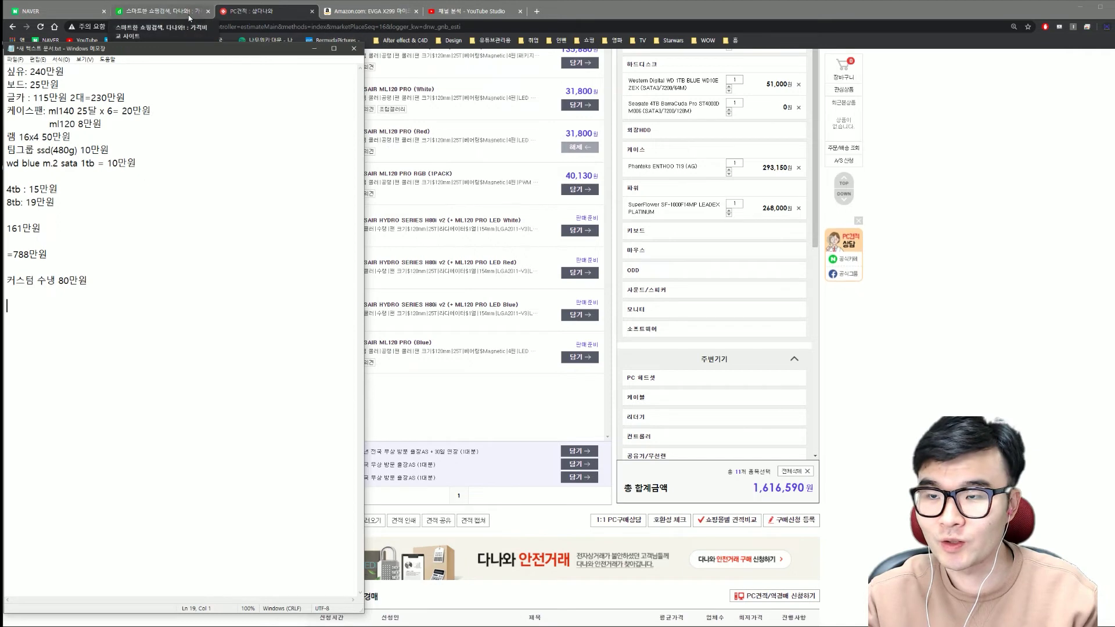
click(162, 11)
Step: Search Danawa for 34wl95c, then for the 34wk95u monitor
click(491, 94)
text(34)
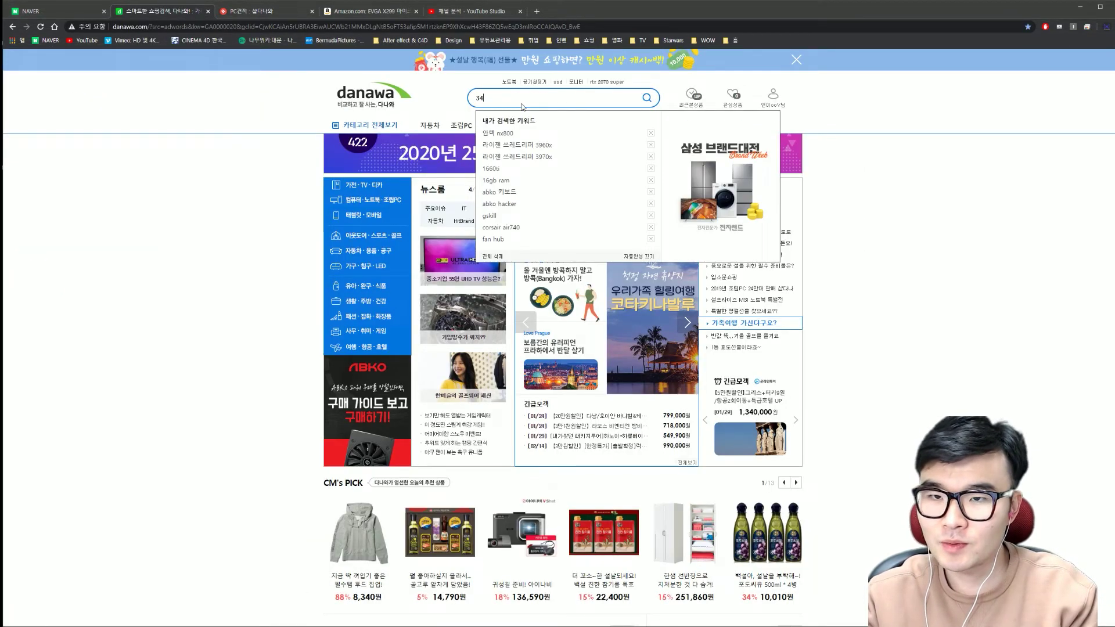
text(wl9)
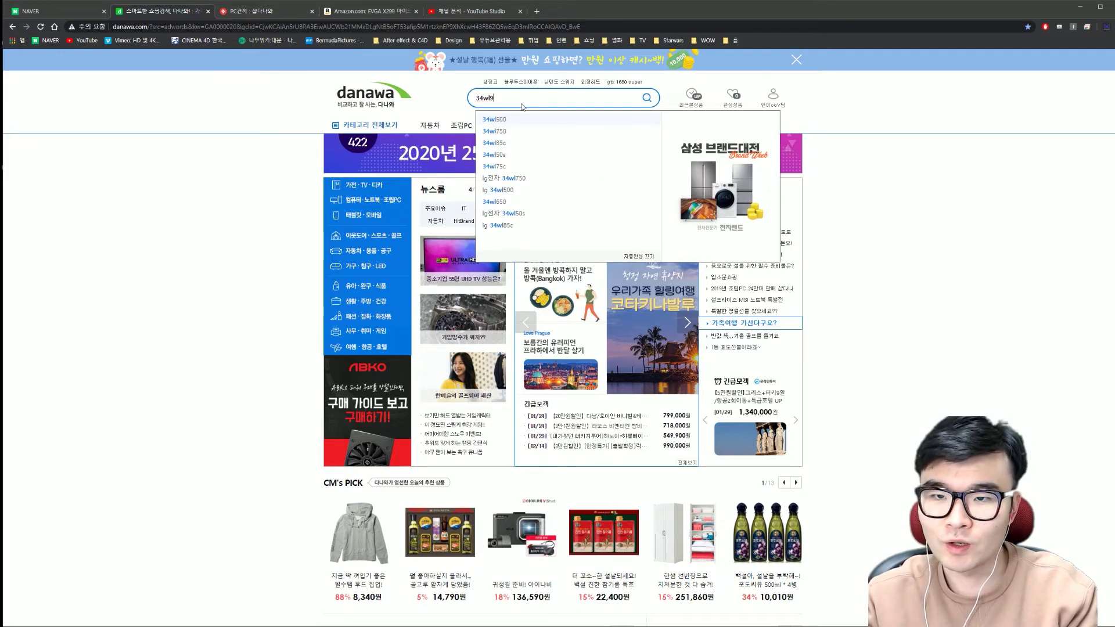
text(4)
key(Return)
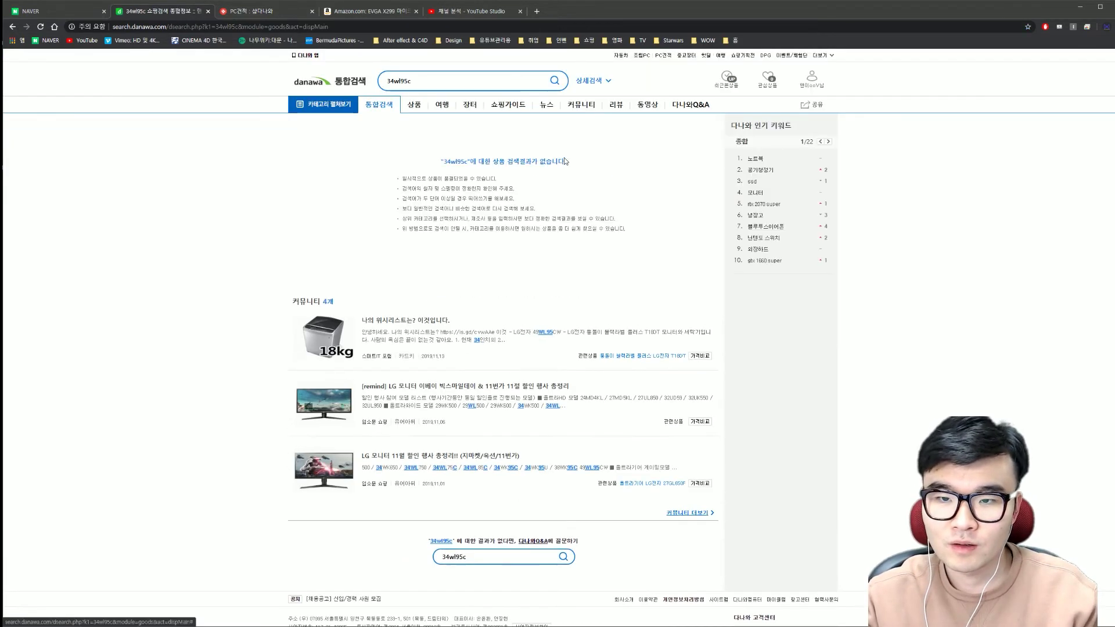
click(468, 82)
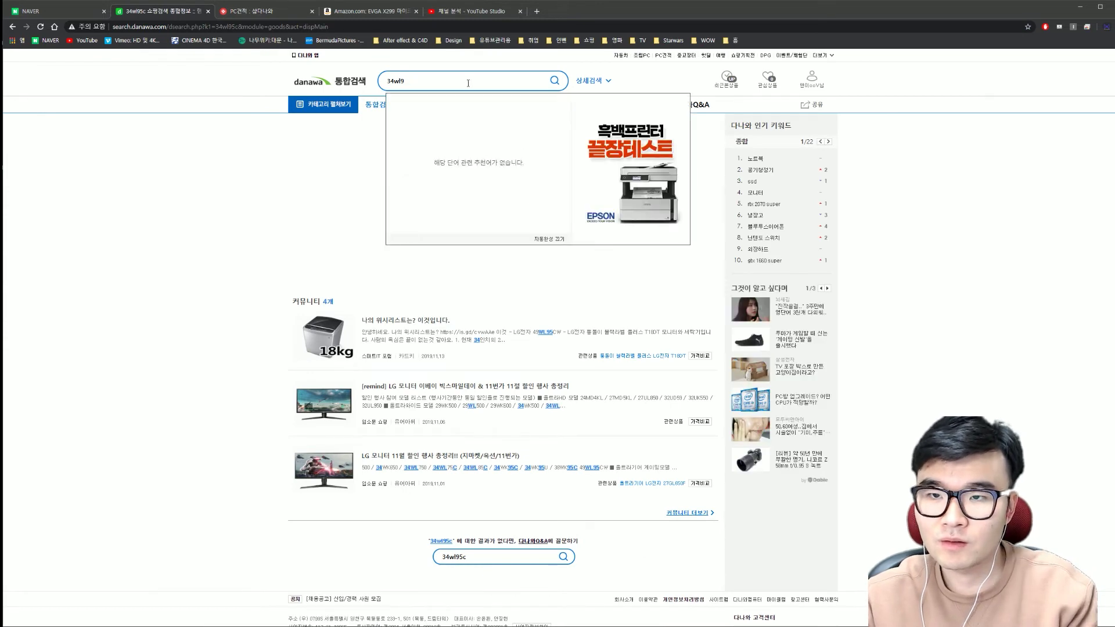
key(BackSpace)
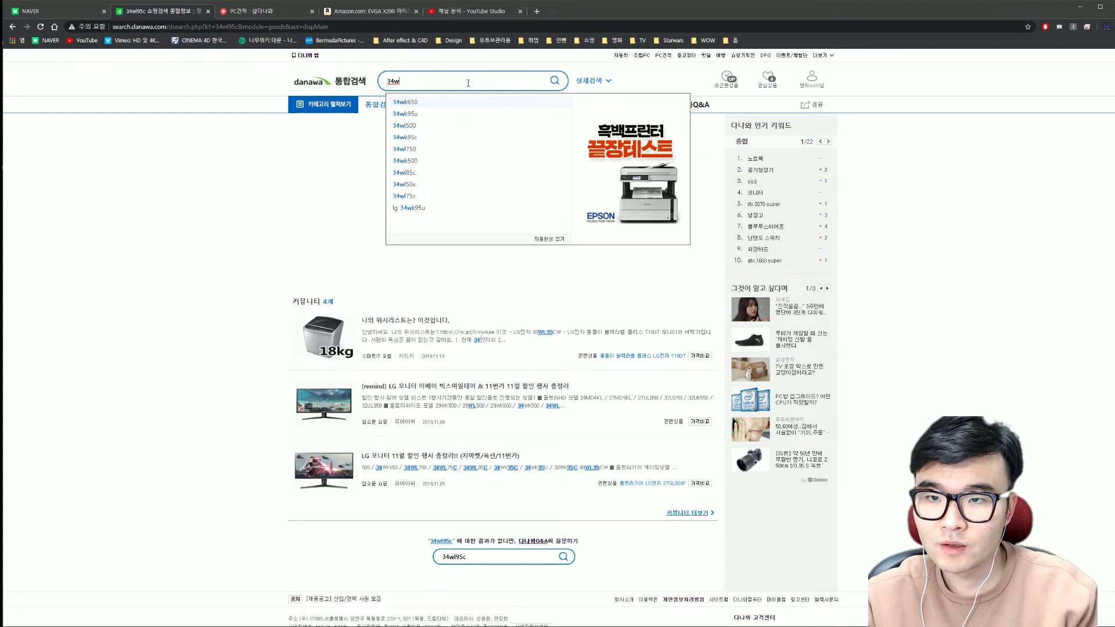
key(Down)
key(Return)
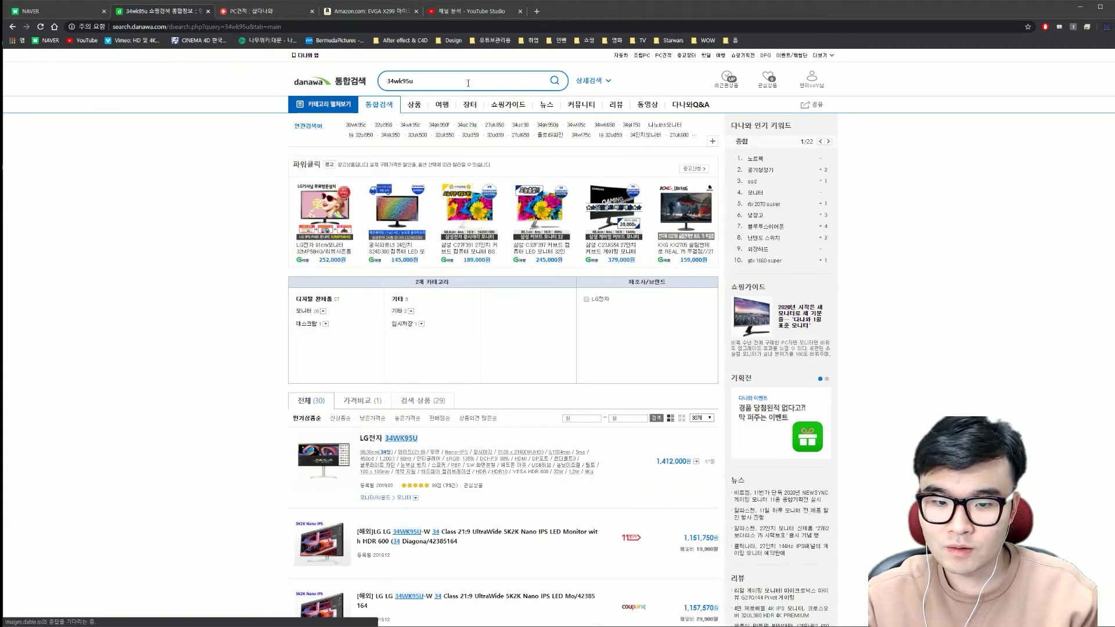
Step: Search for 34wk and browse the monitor results
click(468, 82)
key(BackSpace)
key(BackSpace)
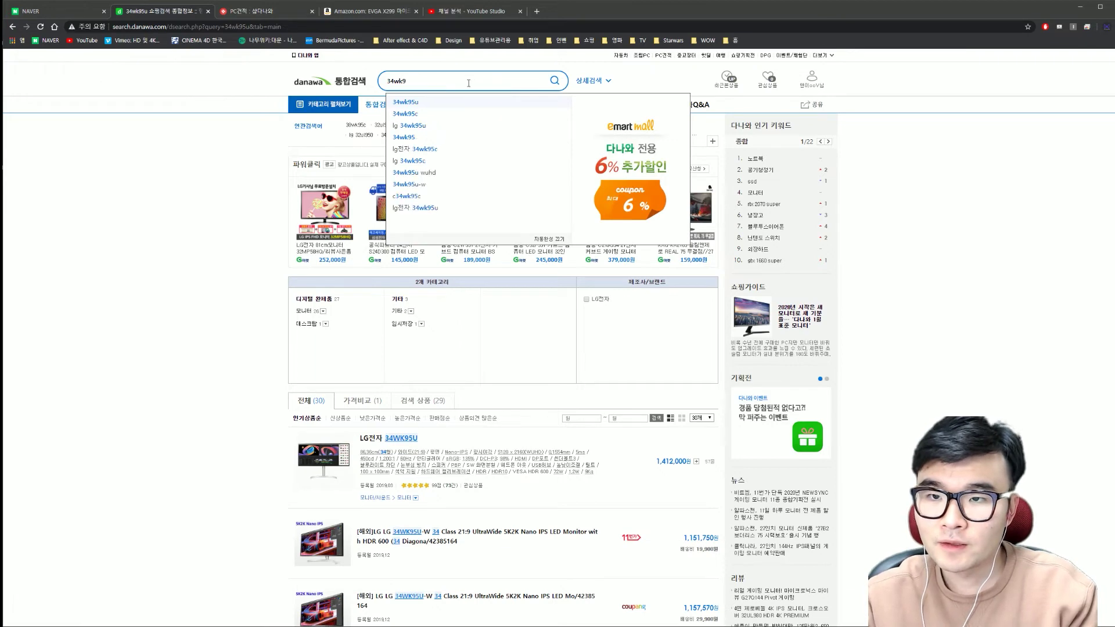
key(BackSpace)
key(Return)
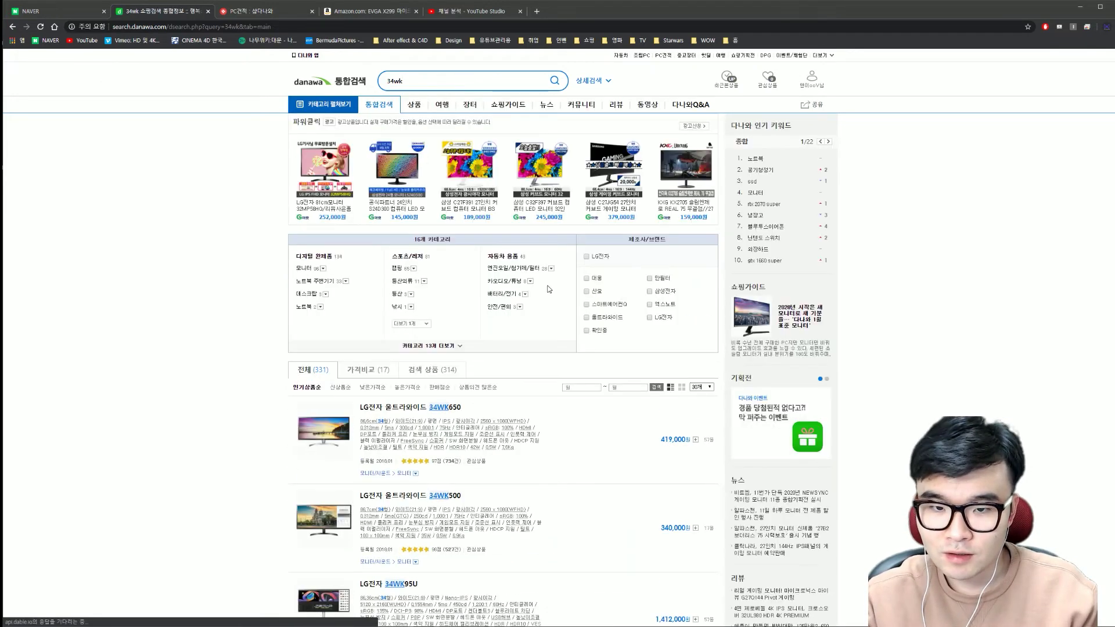
scroll(548, 289, down, 2)
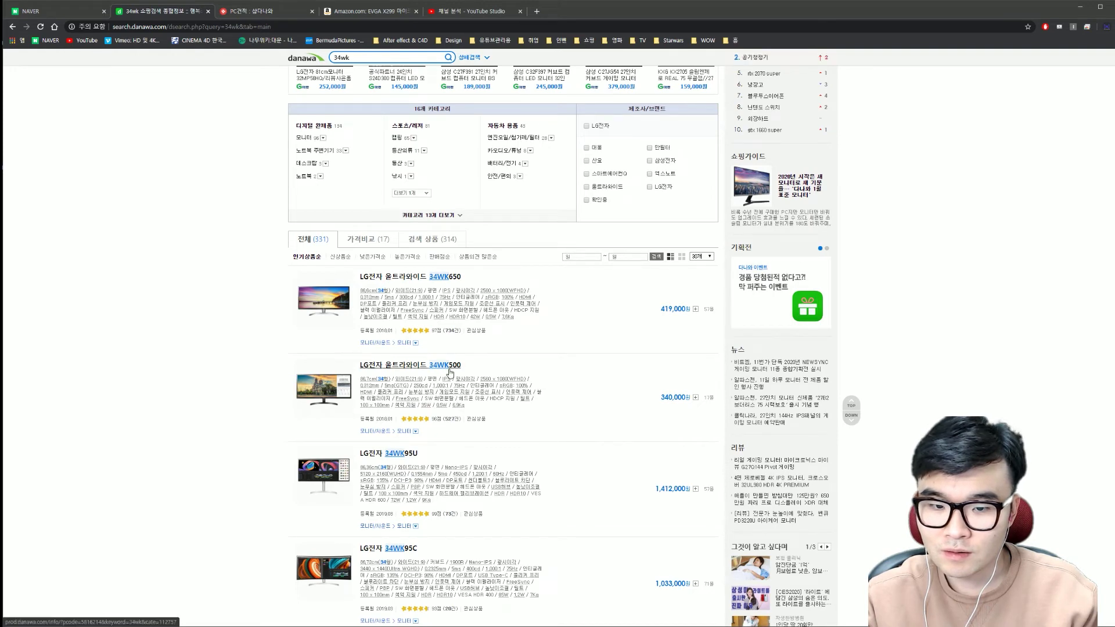
scroll(506, 330, down, 2)
scroll(507, 330, down, 1)
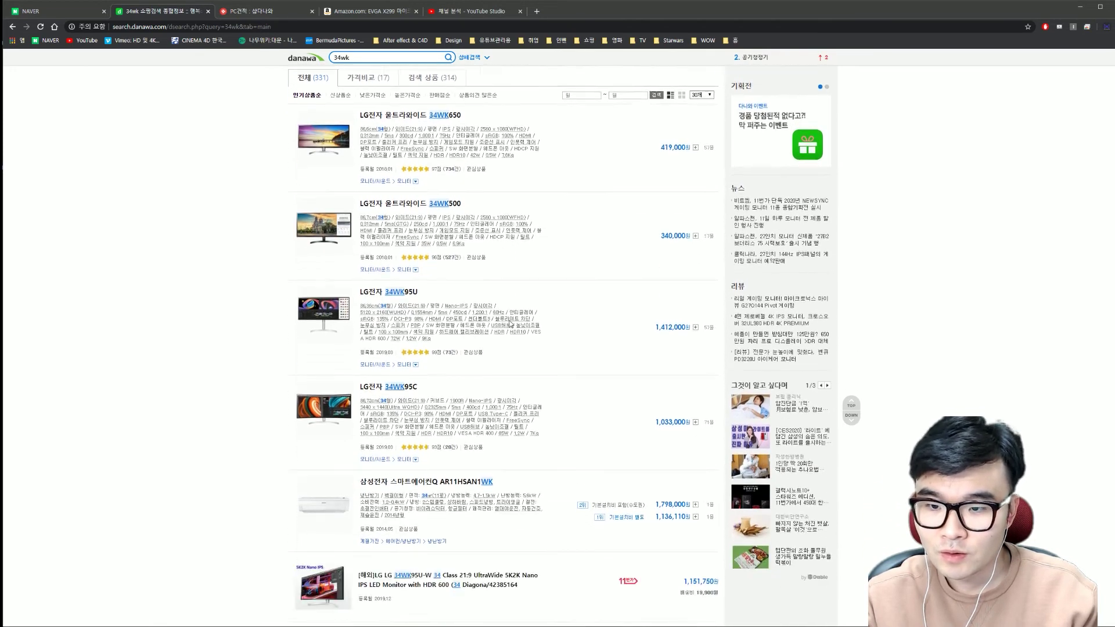
scroll(505, 322, down, 2)
scroll(503, 322, down, 3)
scroll(502, 323, down, 2)
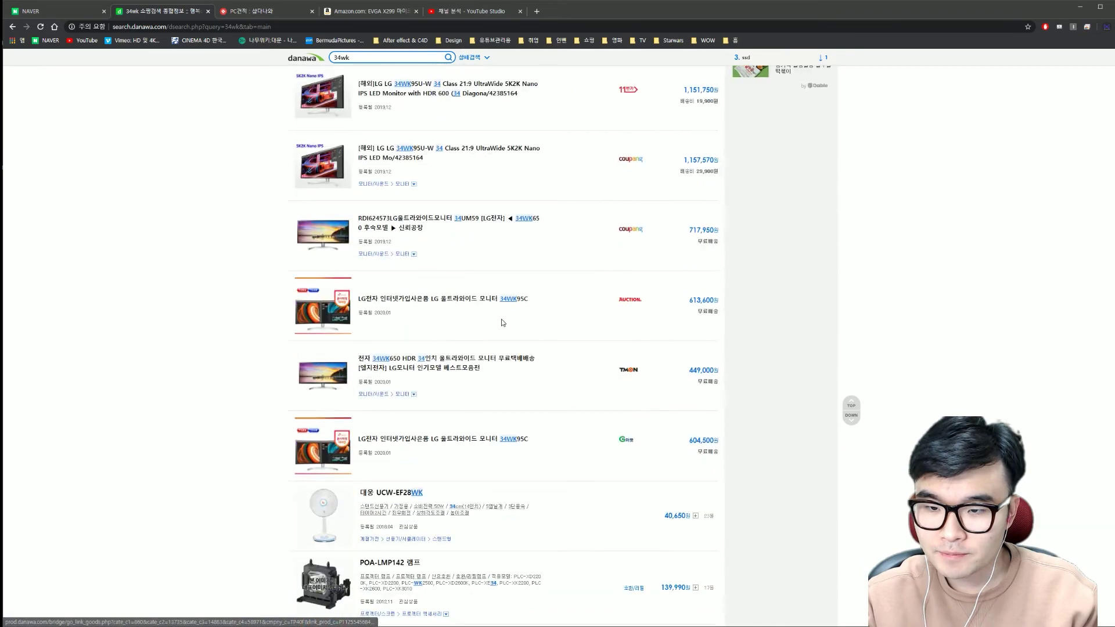
scroll(503, 323, down, 2)
scroll(501, 324, down, 2)
scroll(501, 324, up, 2)
scroll(501, 323, up, 8)
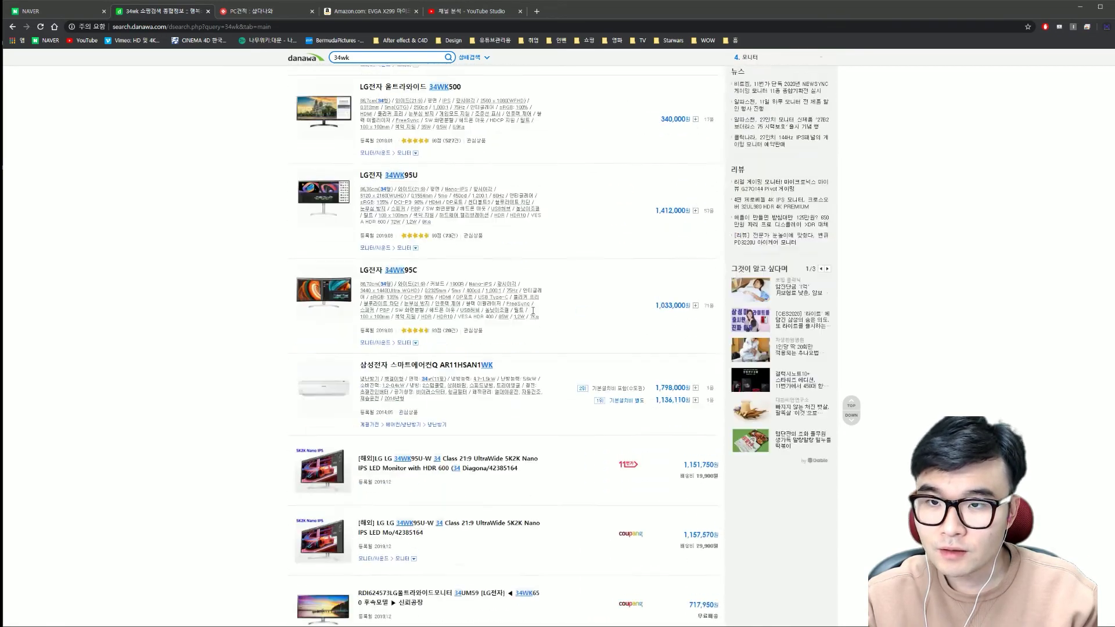
scroll(532, 310, up, 6)
Step: Change the search to 34wl and view the LG 34WL monitor results
click(432, 89)
key(BackSpace)
text(l)
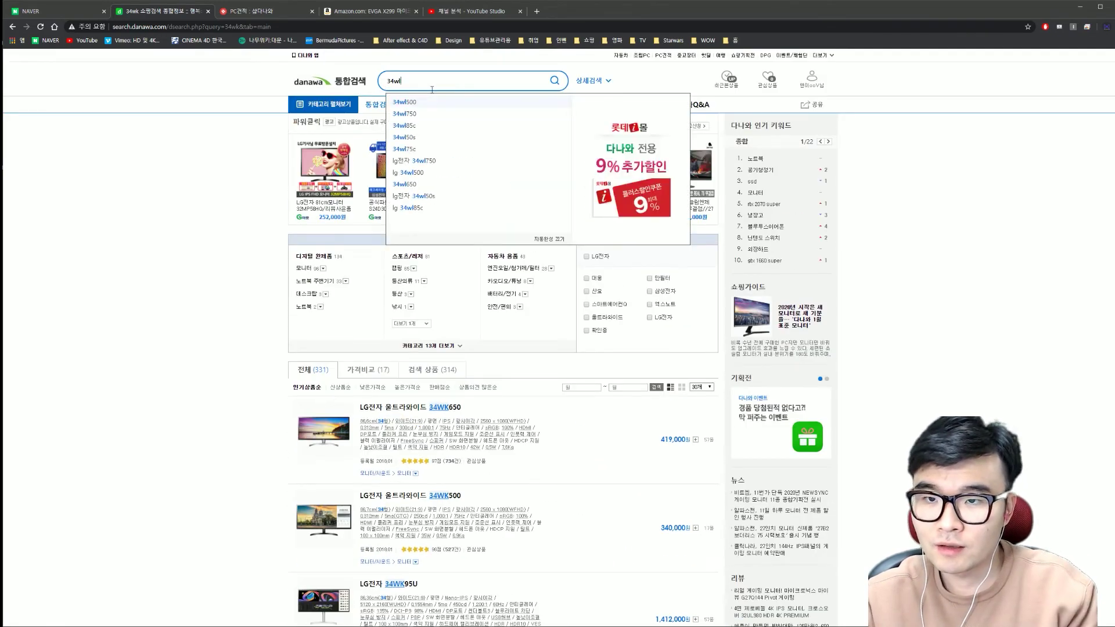
key(Return)
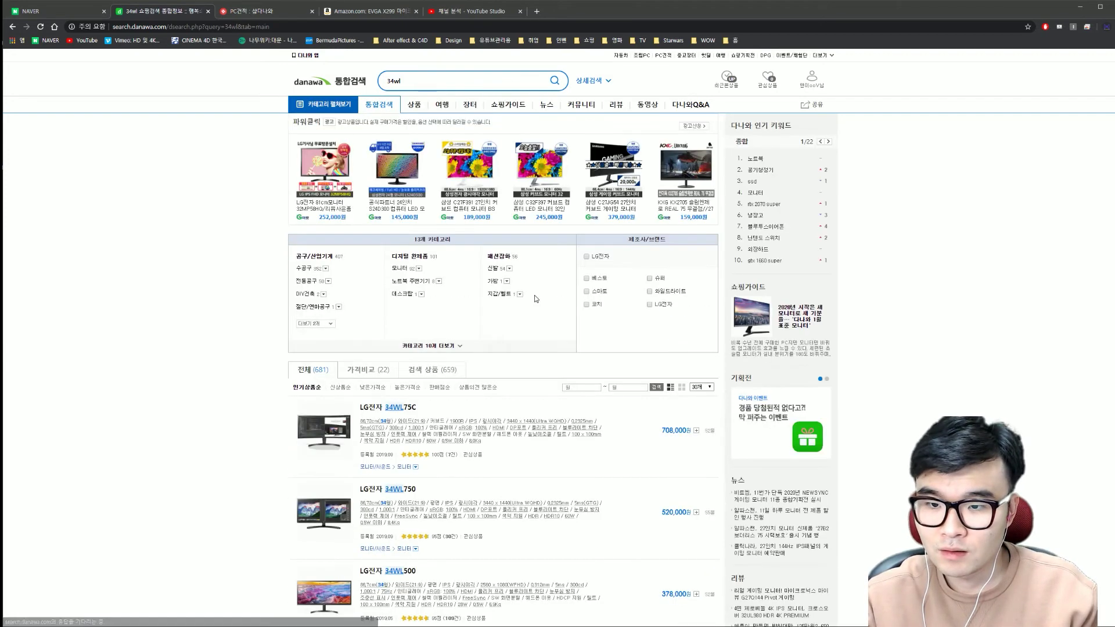
scroll(532, 297, down, 2)
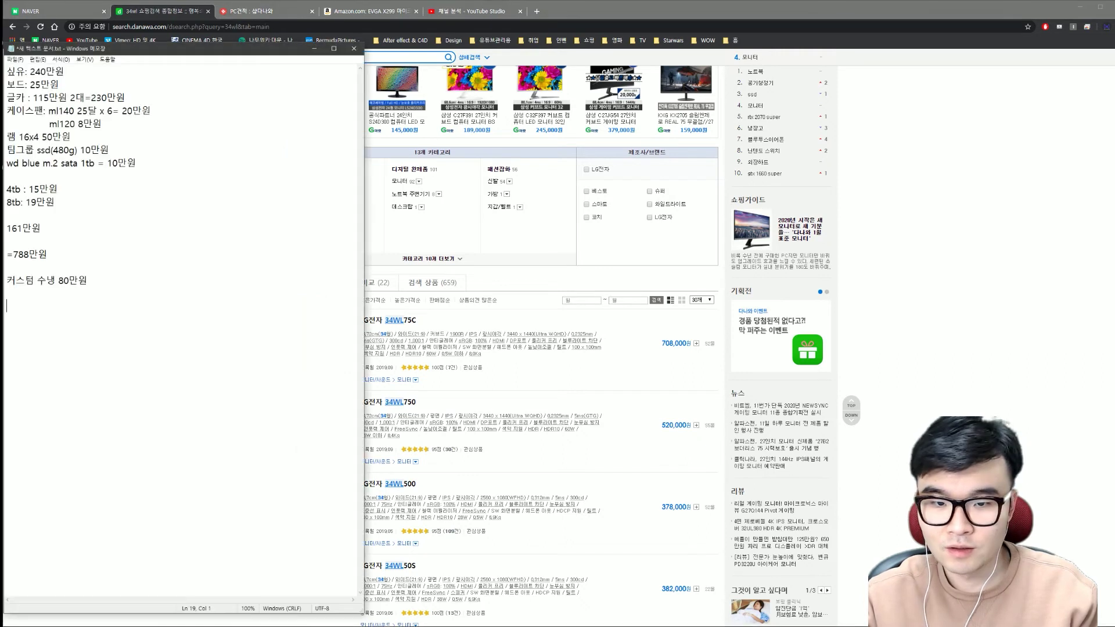
Step: Add the line '메인 모니터 52만원' to the Notepad list
key(alt+Tab)
click(78, 299)
text(메)
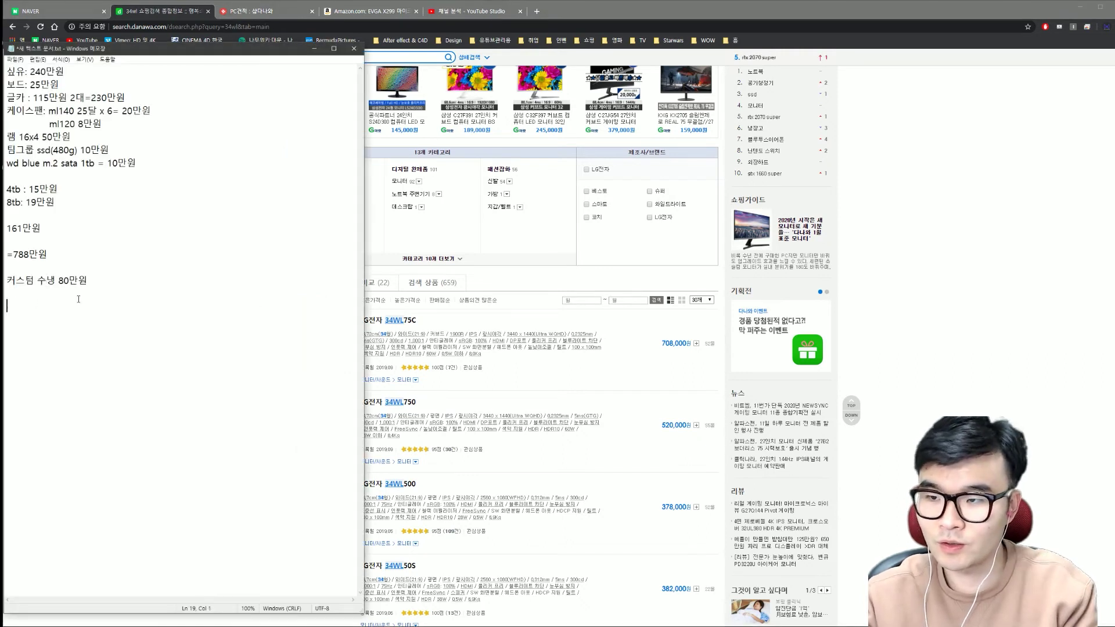
key(BackSpace)
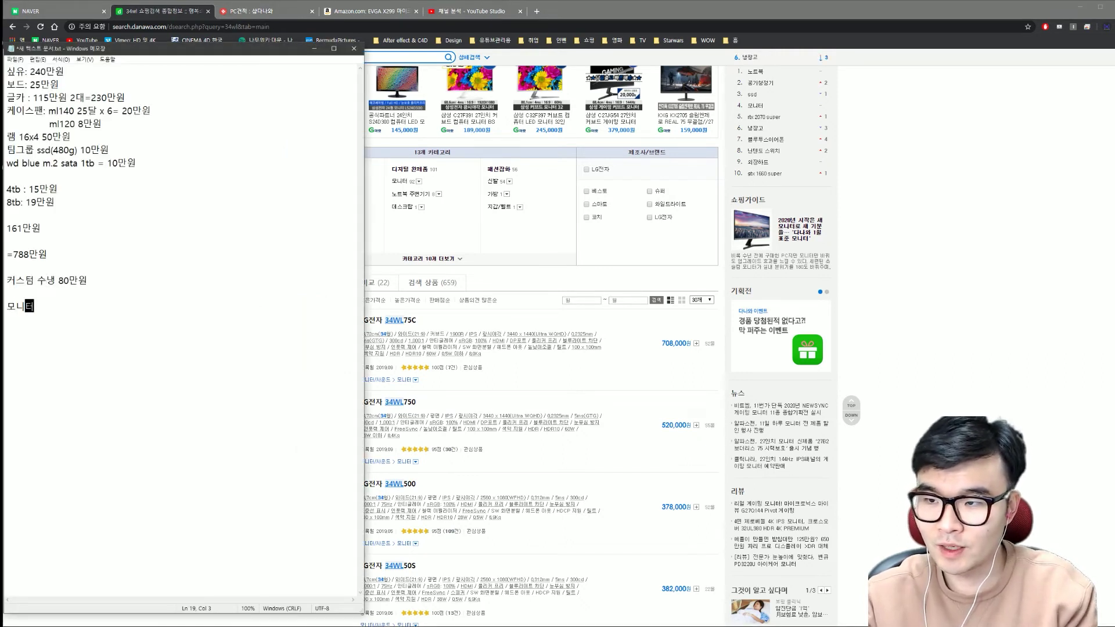
text(모니터)
key(Home)
text(메인)
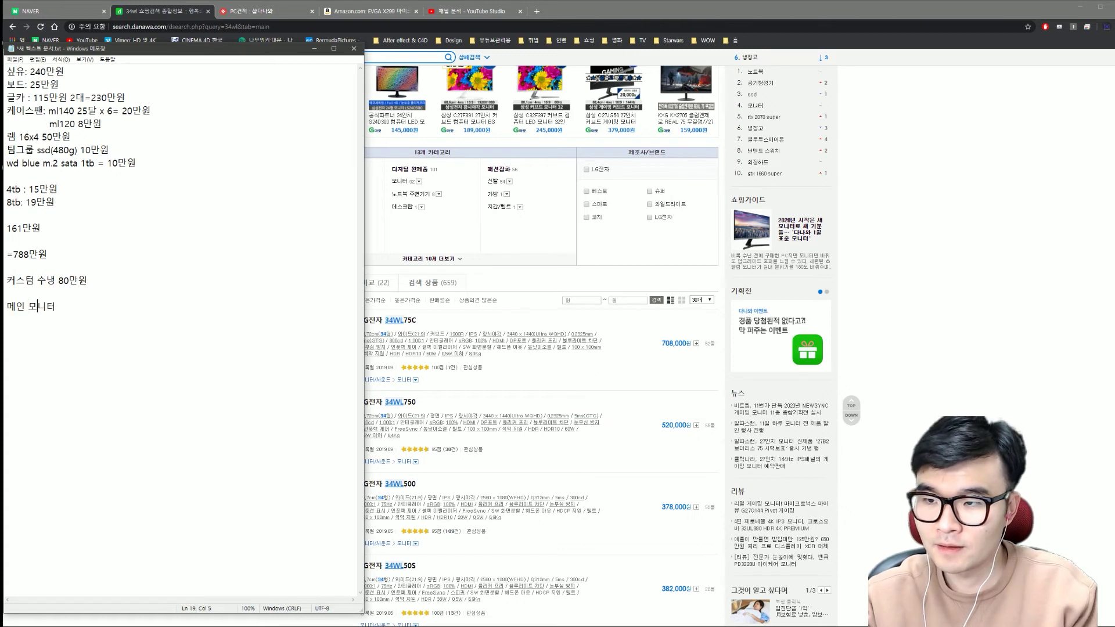
key(End)
text(52만원)
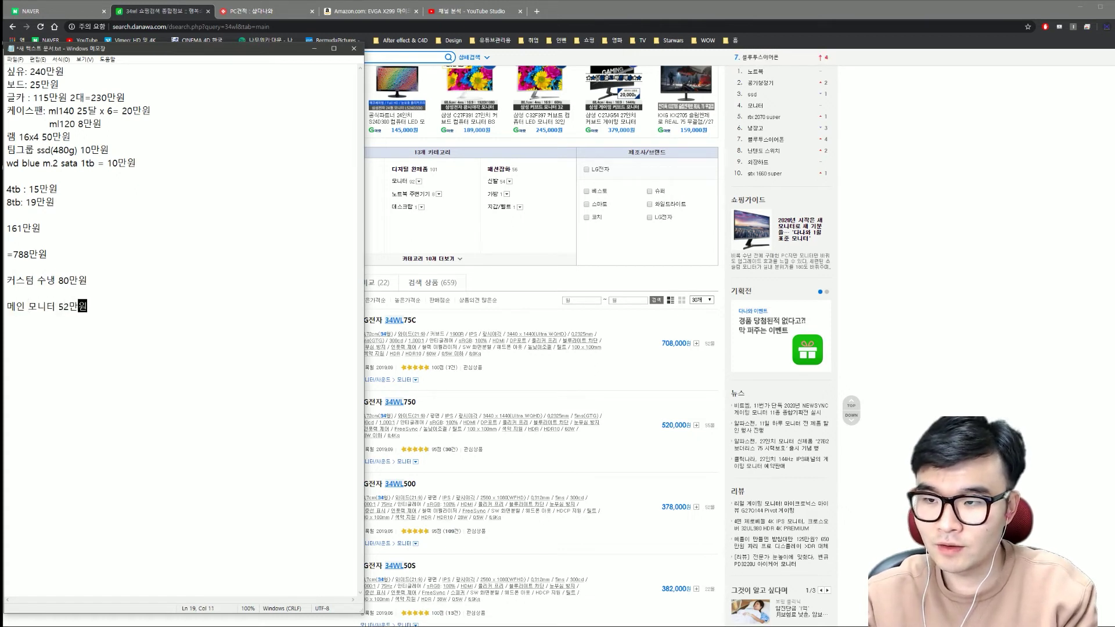
key(Return)
key(Return)
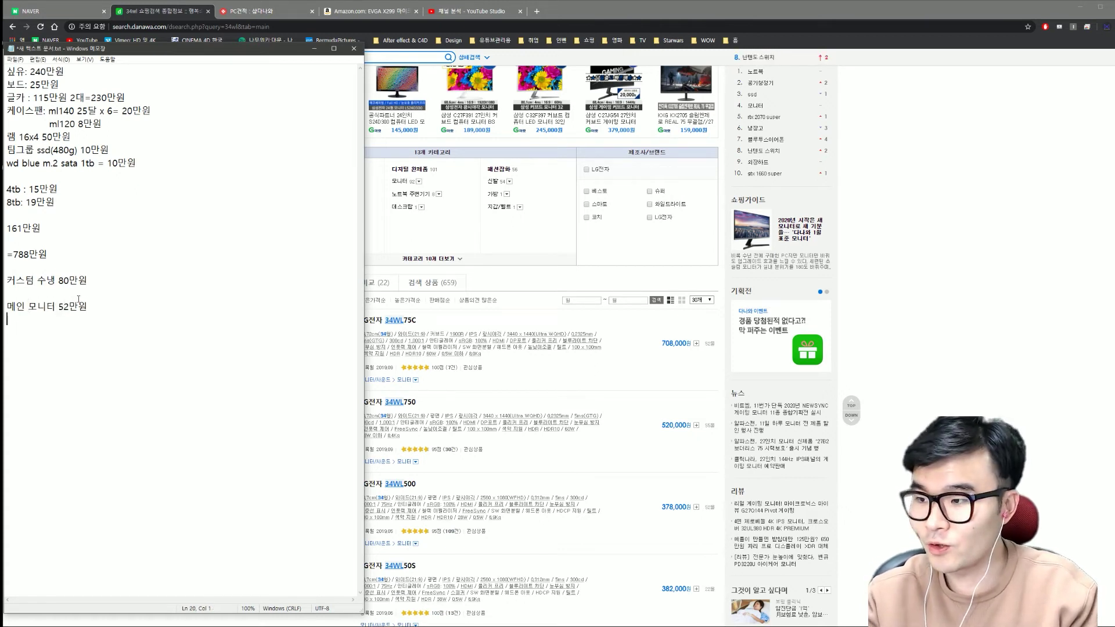
Step: Add the line '서브모니터 2개 20만원*2 =40만원' below it
key(Return)
key(Return)
text(ㅇ)
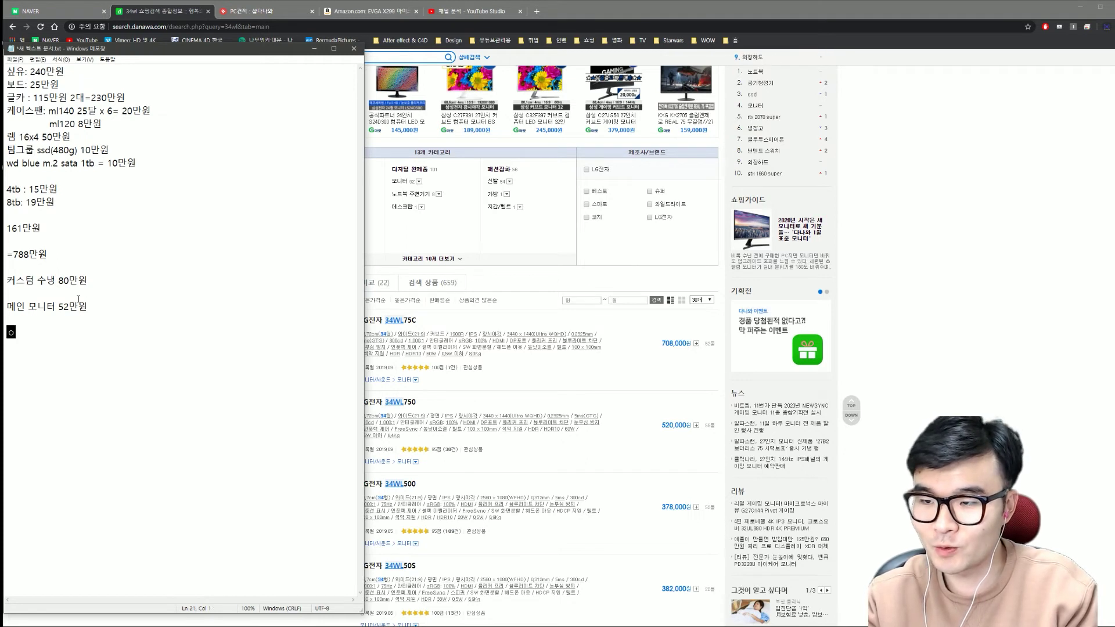
text(서브 )
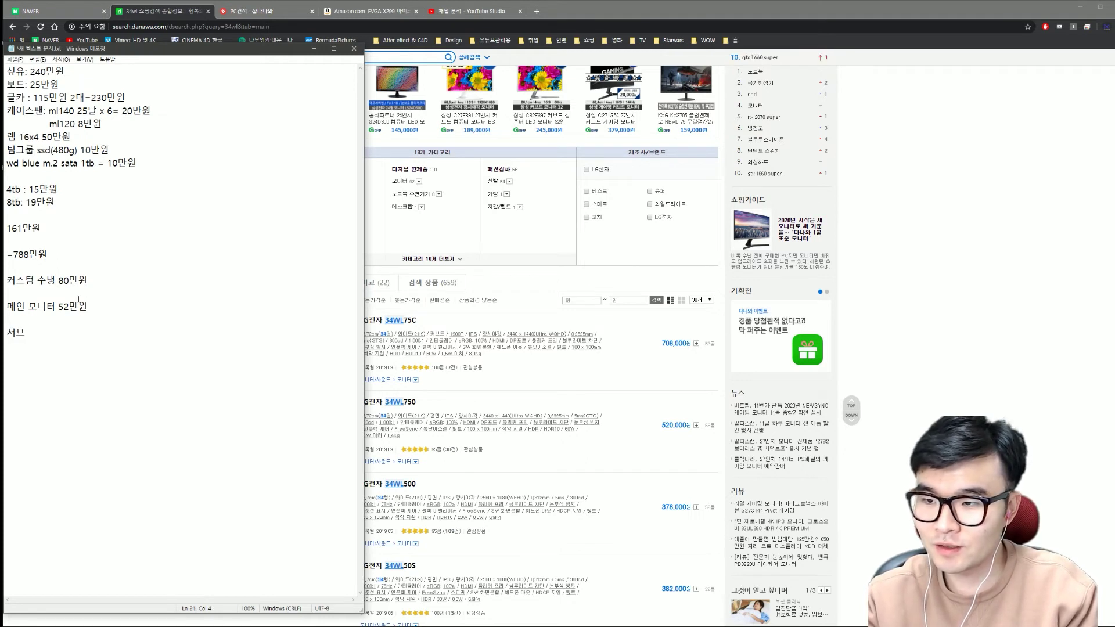
text(20만)
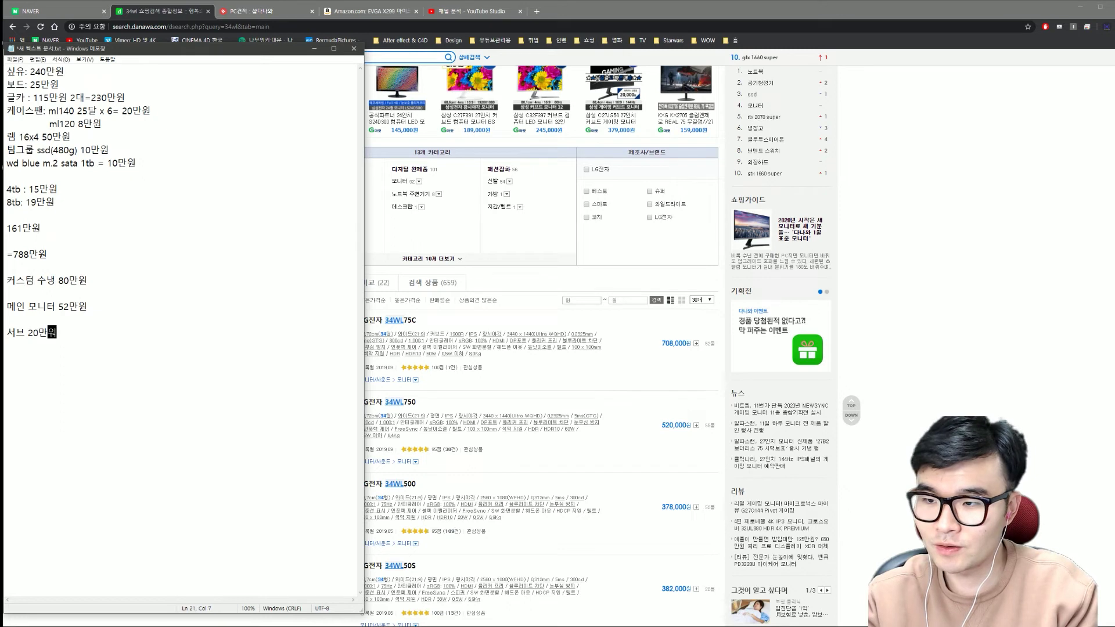
text(원 )
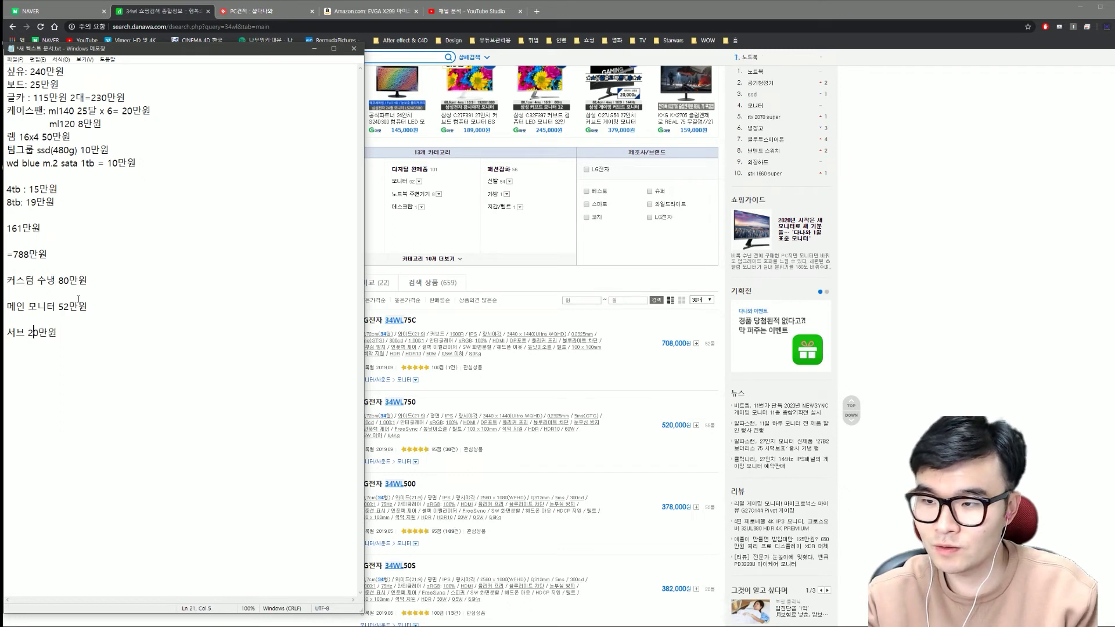
text(모니터 2개)
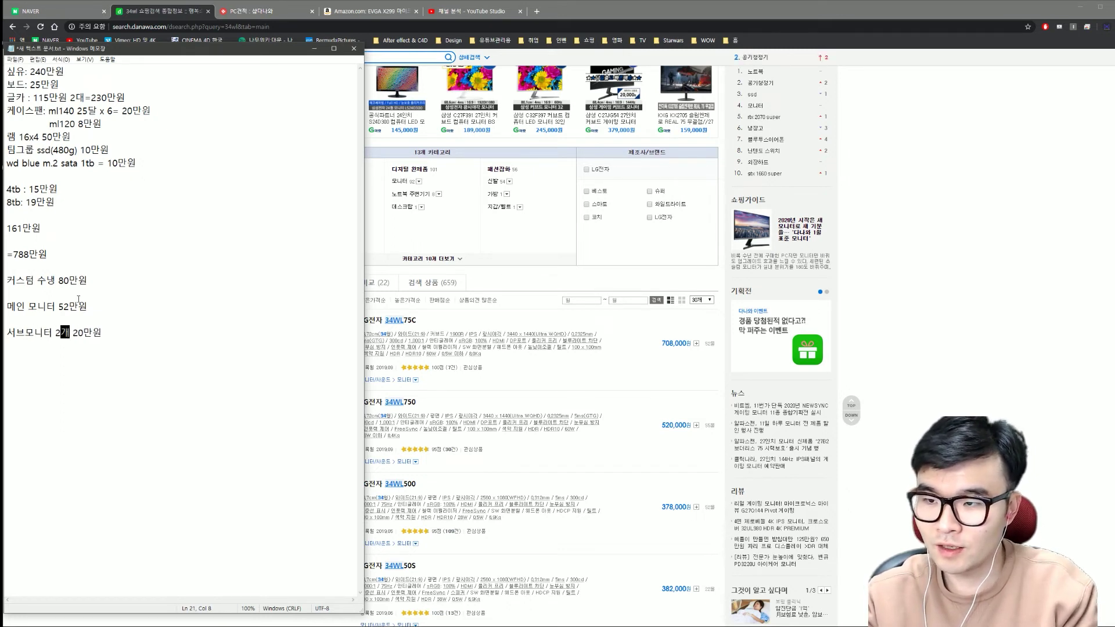
key(Right)
key(Right)
key(End)
text(2)
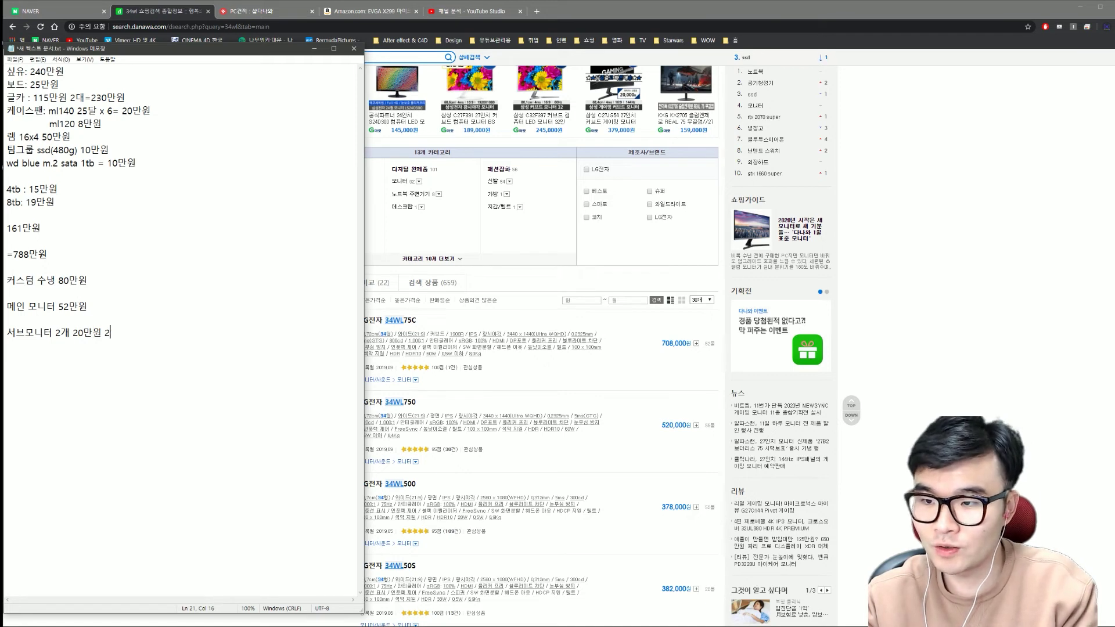
text(0만)
text(우)
key(BackSpace)
key(BackSpace)
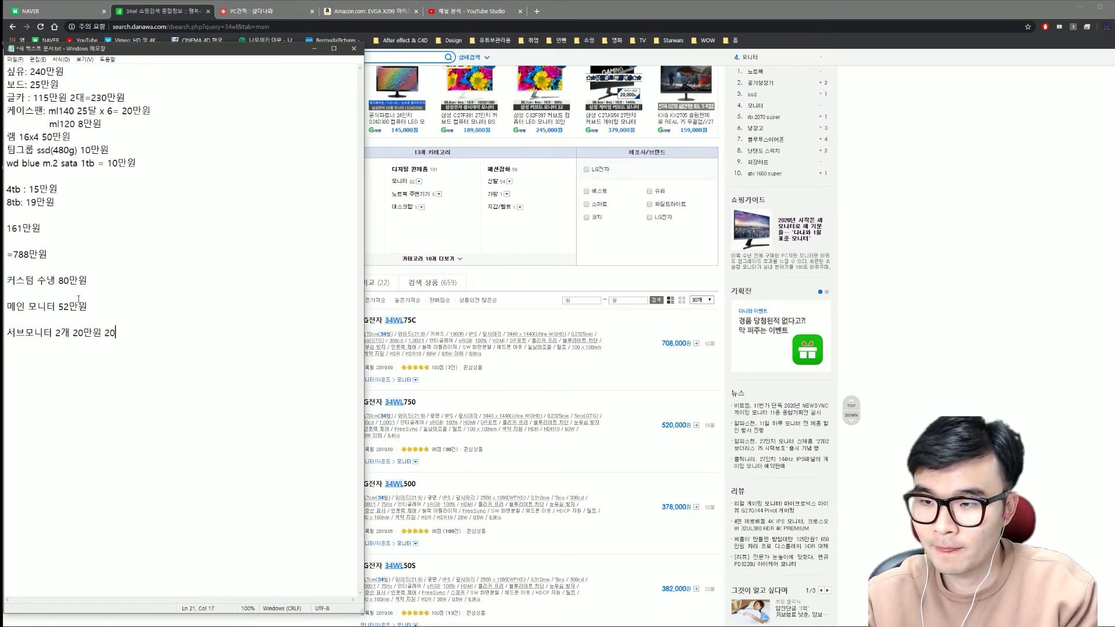
text(*2 =)
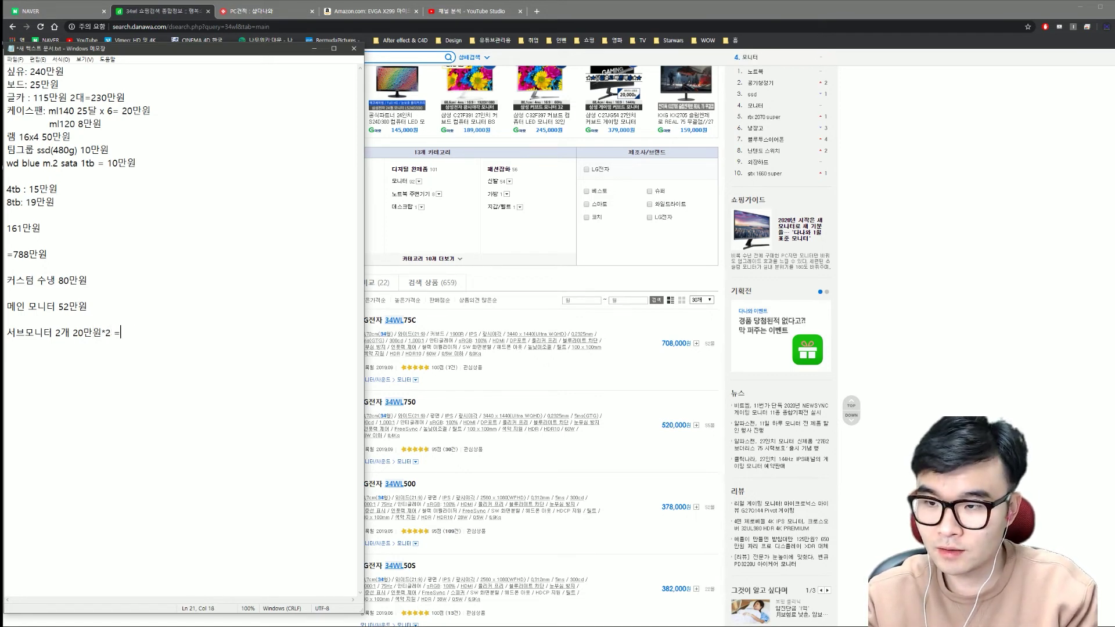
text(40만원)
key(Return)
key(Return)
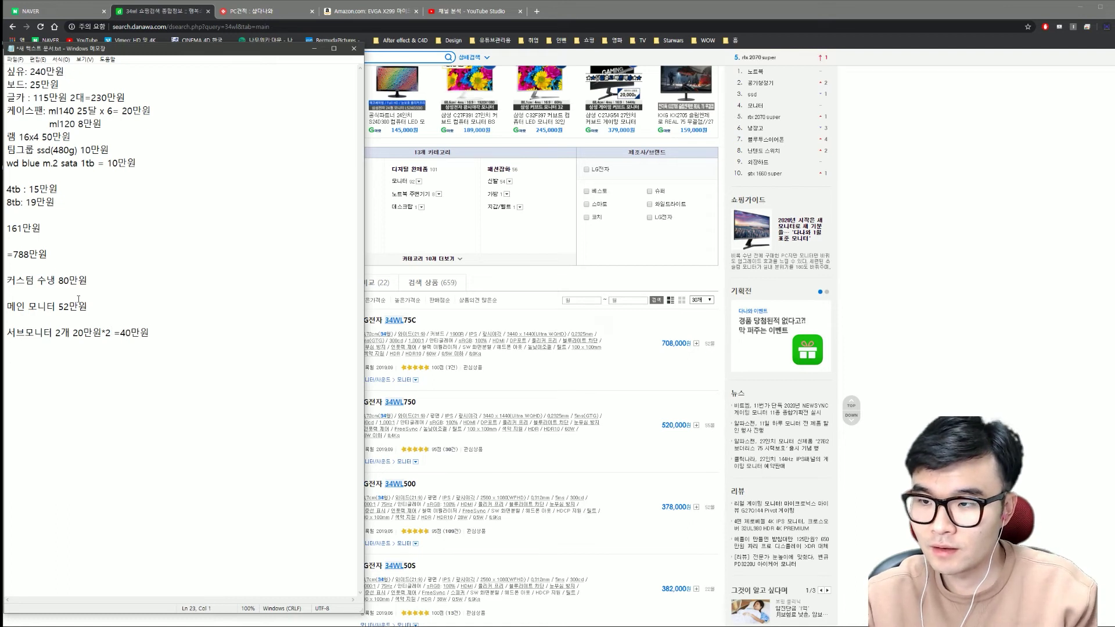
Step: Move the '커스텀 수냉 80만원' line under 161만원 and then back to its original spot
drag(88, 281, 5, 280)
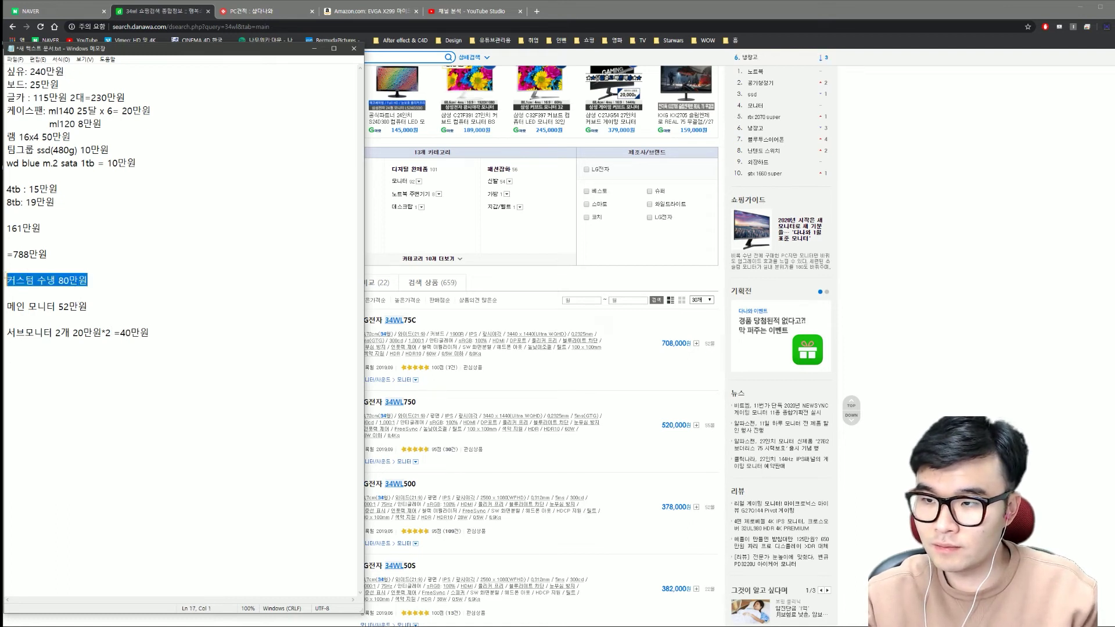
key(ctrl+x)
click(29, 241)
key(ctrl+v)
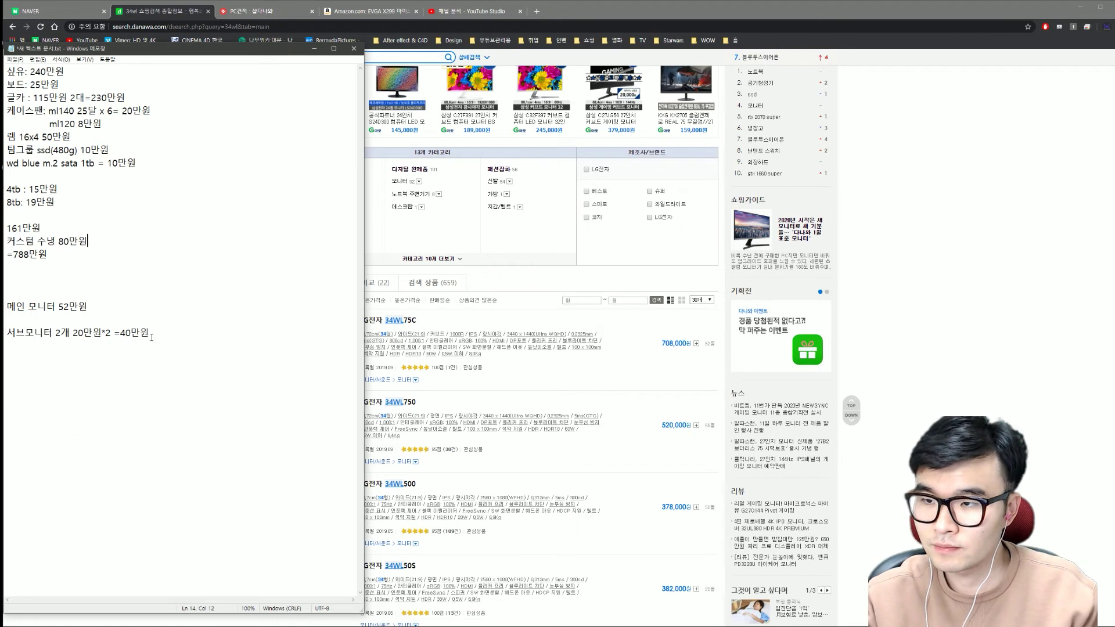
key(shift+Home)
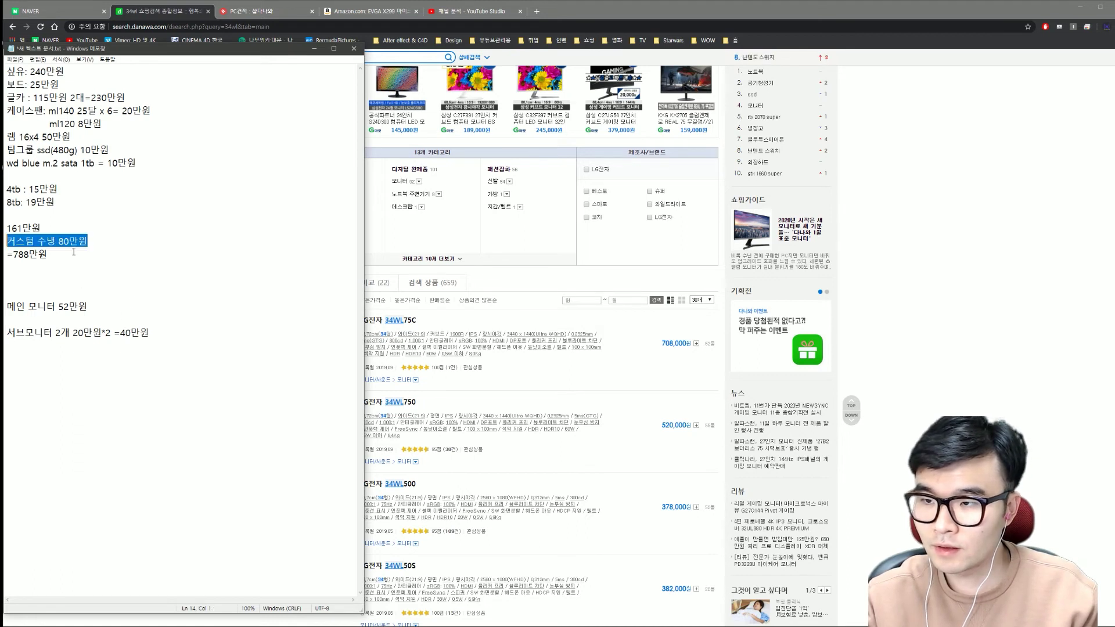
key(ctrl+x)
click(34, 277)
key(ctrl+v)
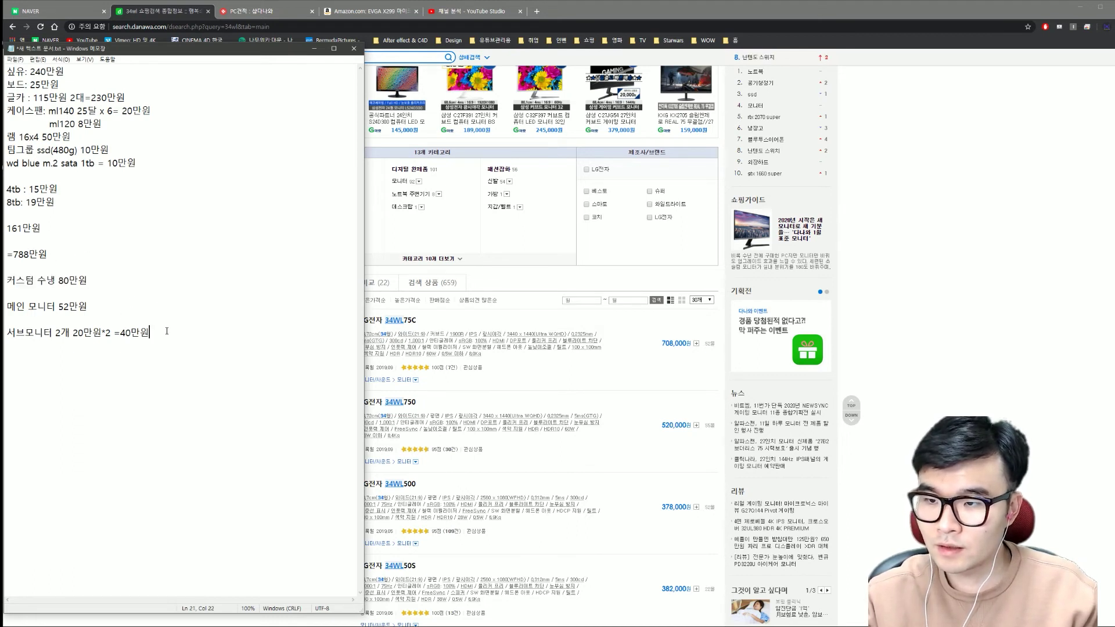
key(Return)
key(Return)
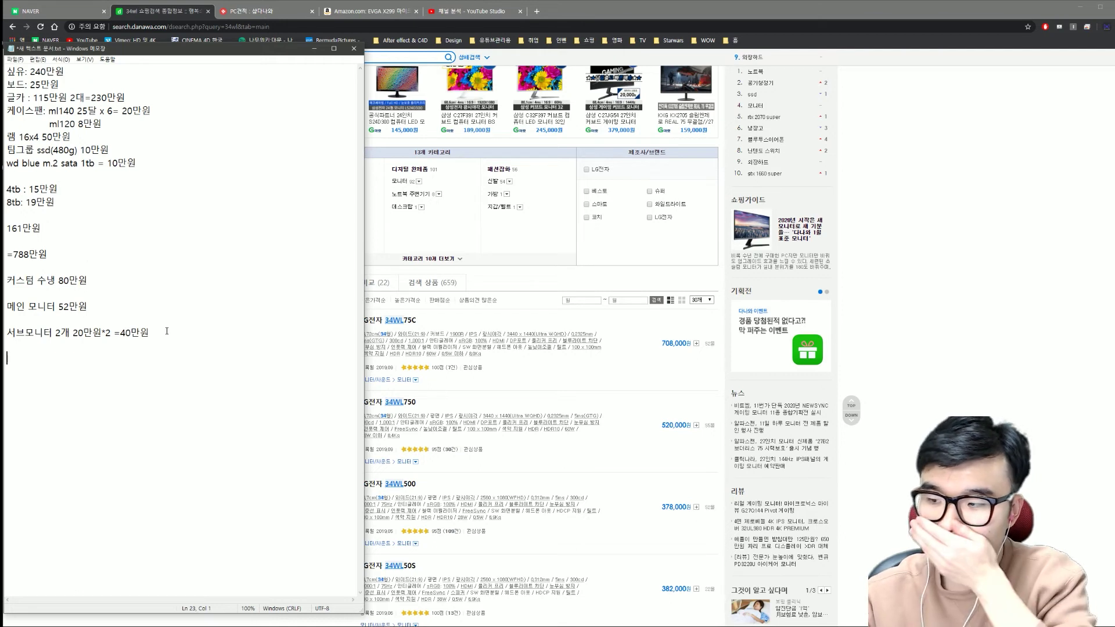
key(Up)
key(Up)
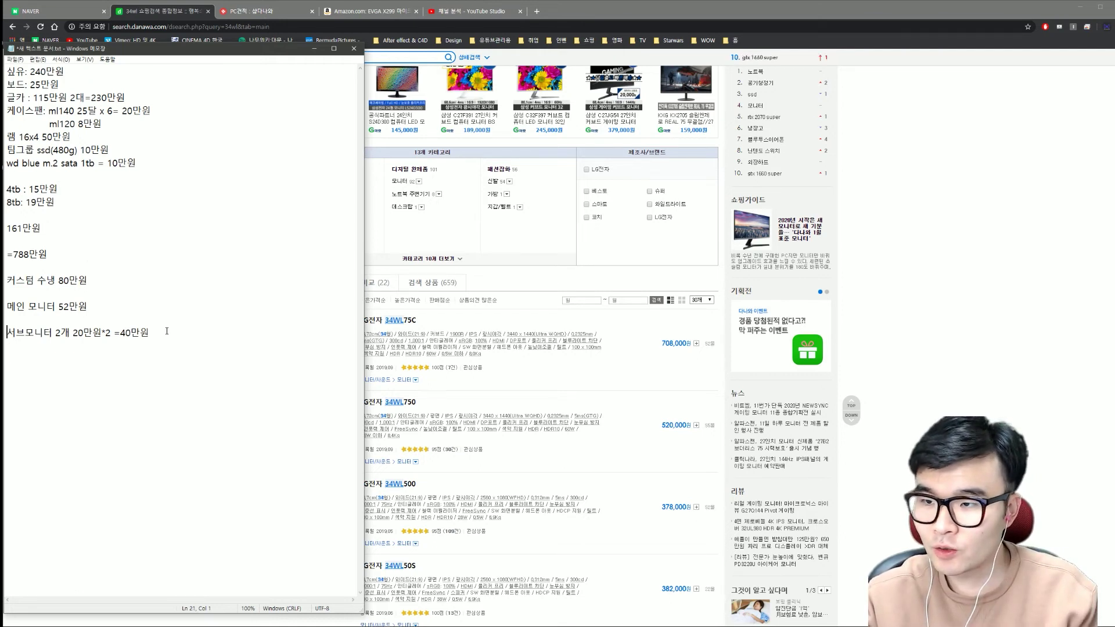
Step: Insert blank lines below 161만원 and enter the sli bridge line priced at 4만원
key(Return)
key(Return)
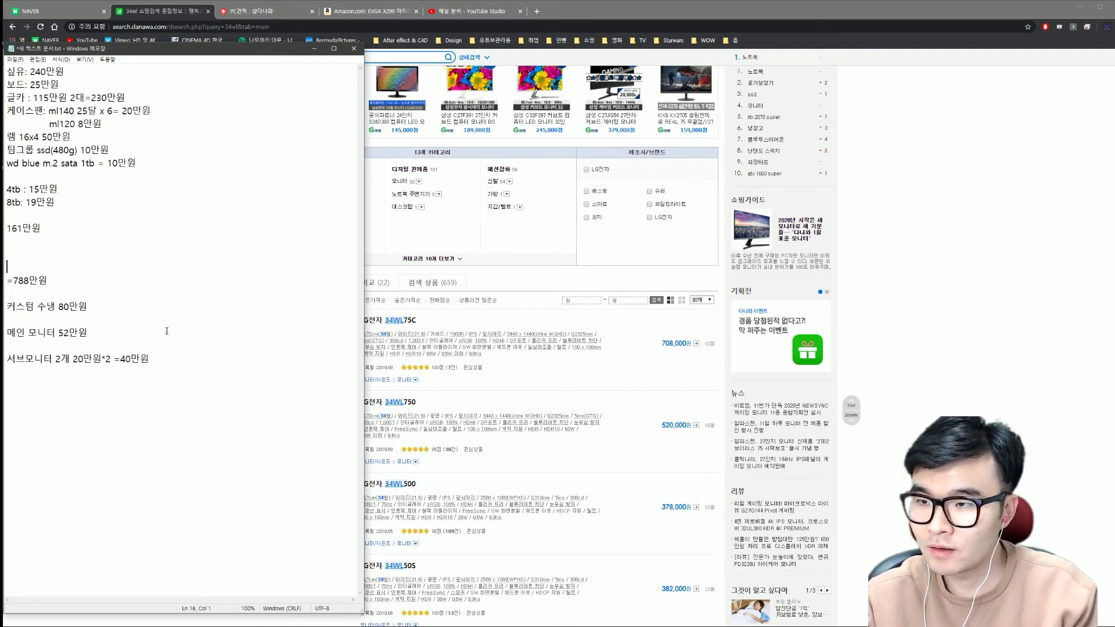
key(Up)
key(Up)
key(Return)
key(Return)
key(Up)
text(ㅠ)
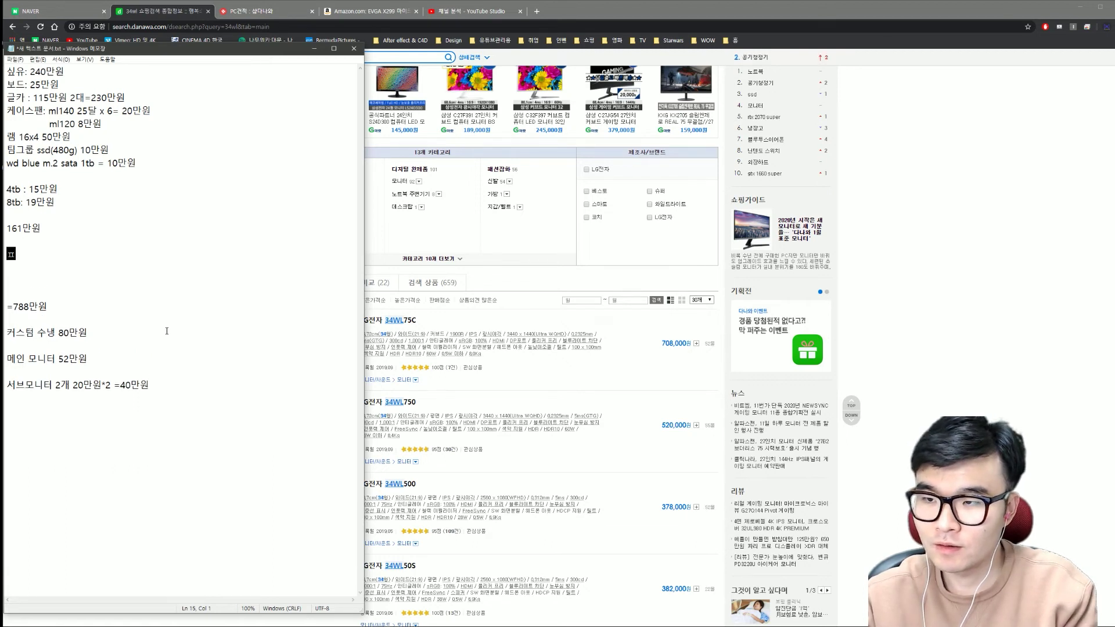
text(i br)
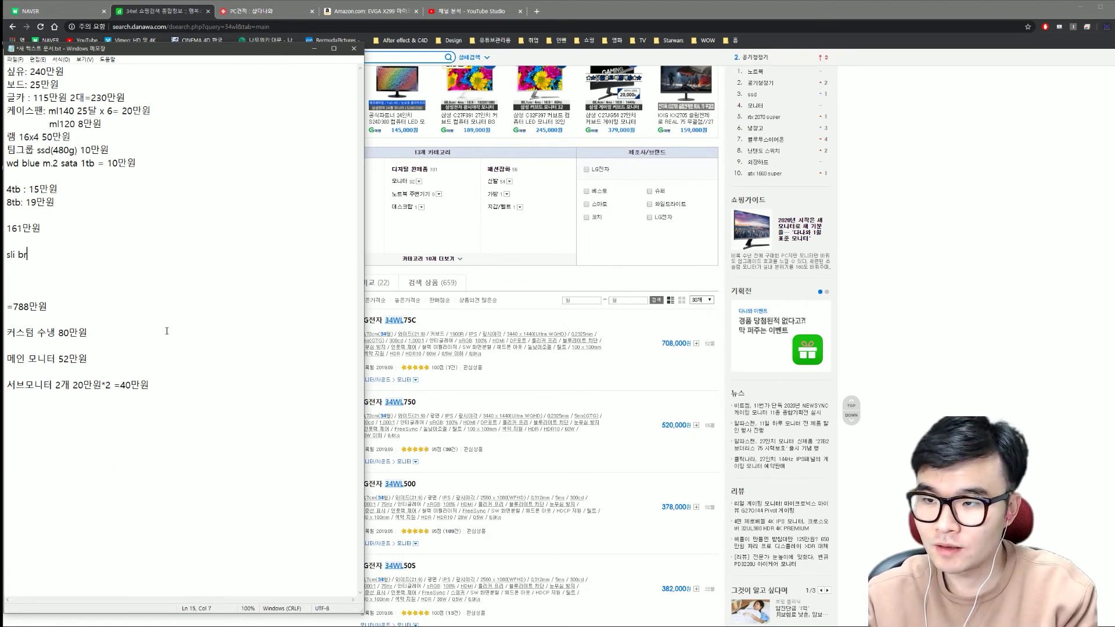
text(idge)
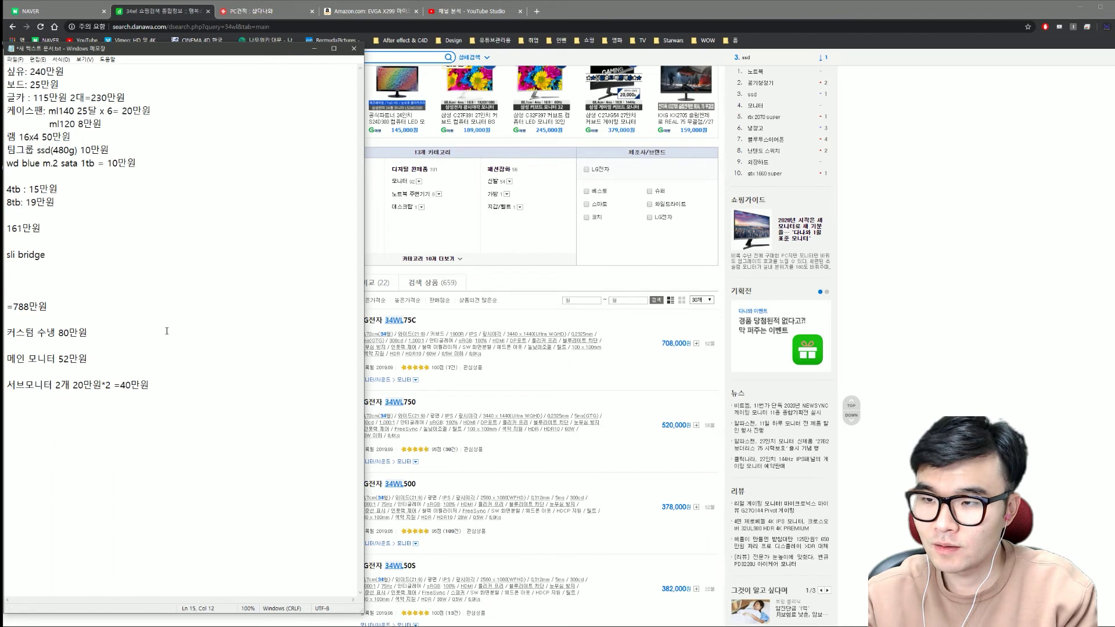
text(3)
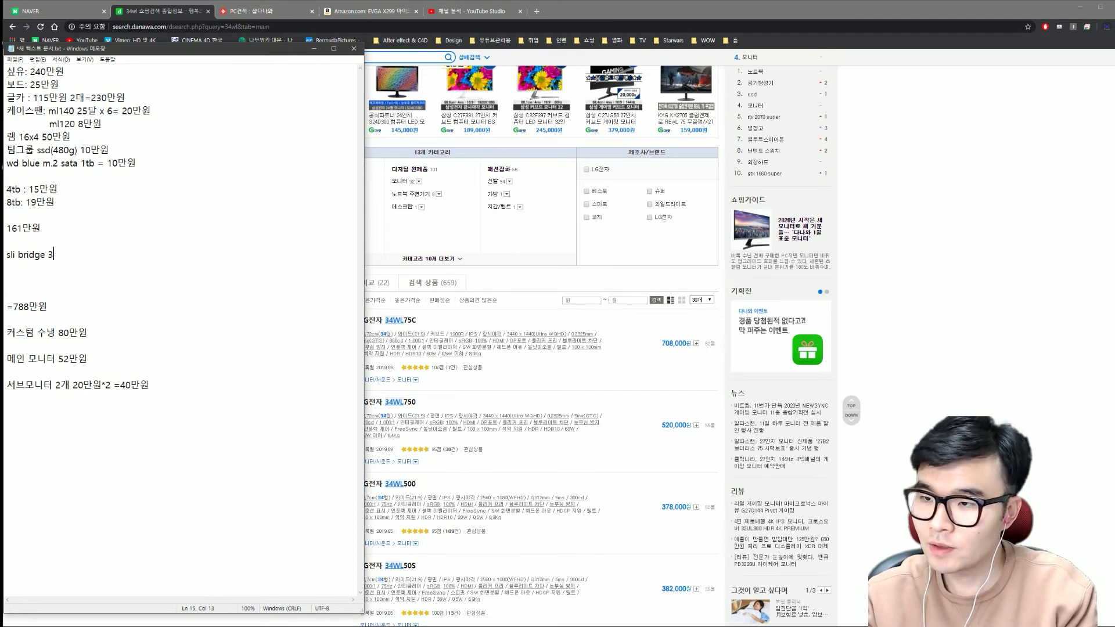
key(BackSpace)
text(4a)
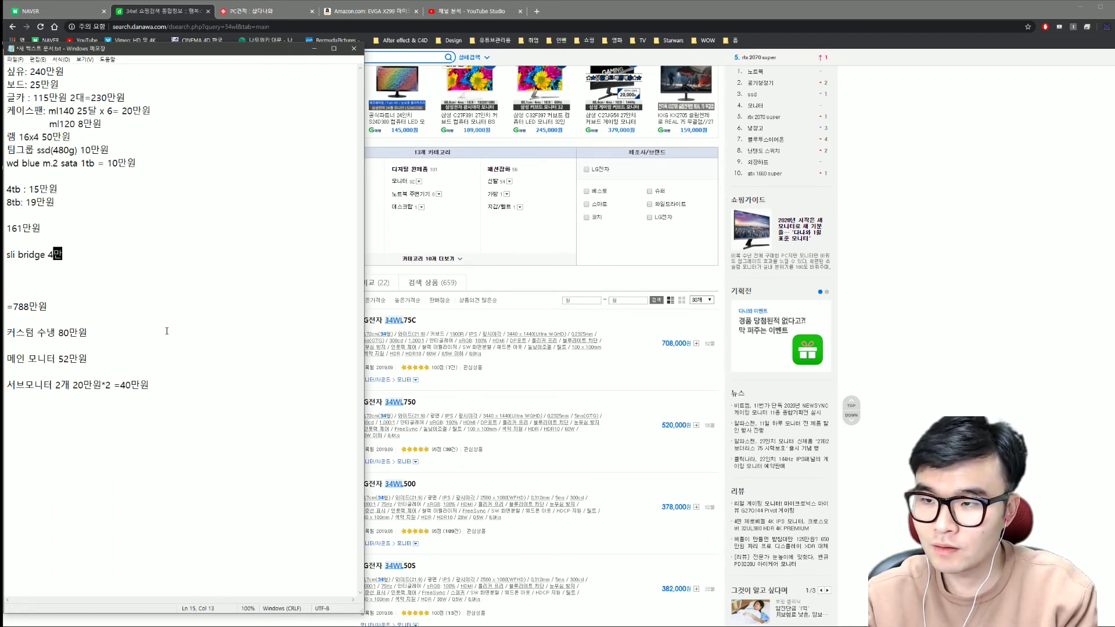
text(원)
key(Return)
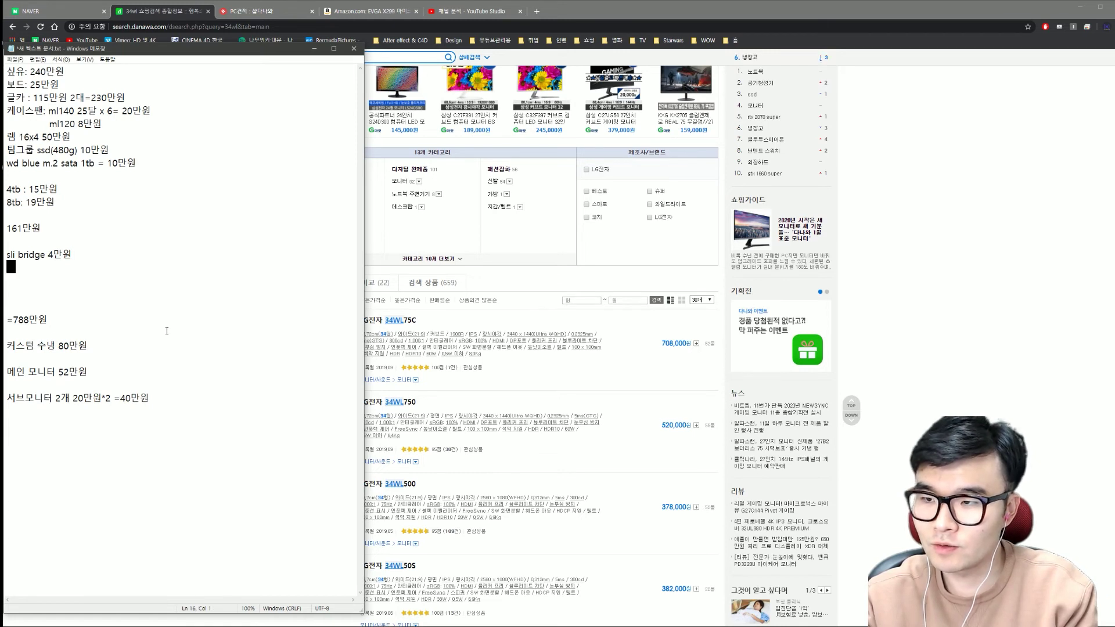
Step: Add the '팬허브 : 3만원' and '슬리빙케이블: 4만원' lines beneath the bridge entry
text(팬허브 : )
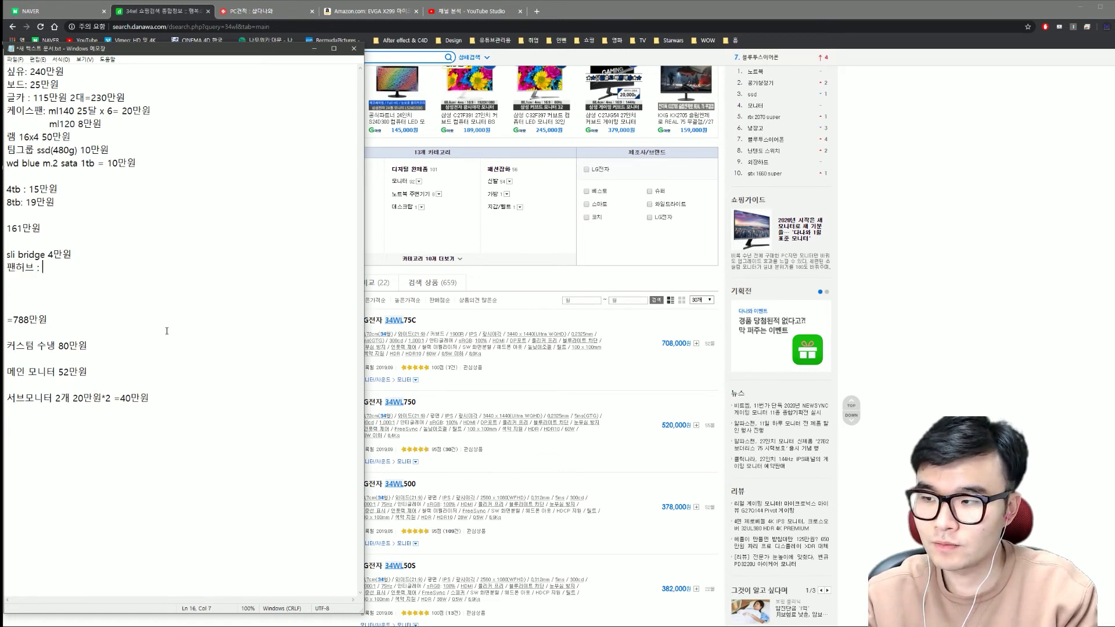
text(3만원)
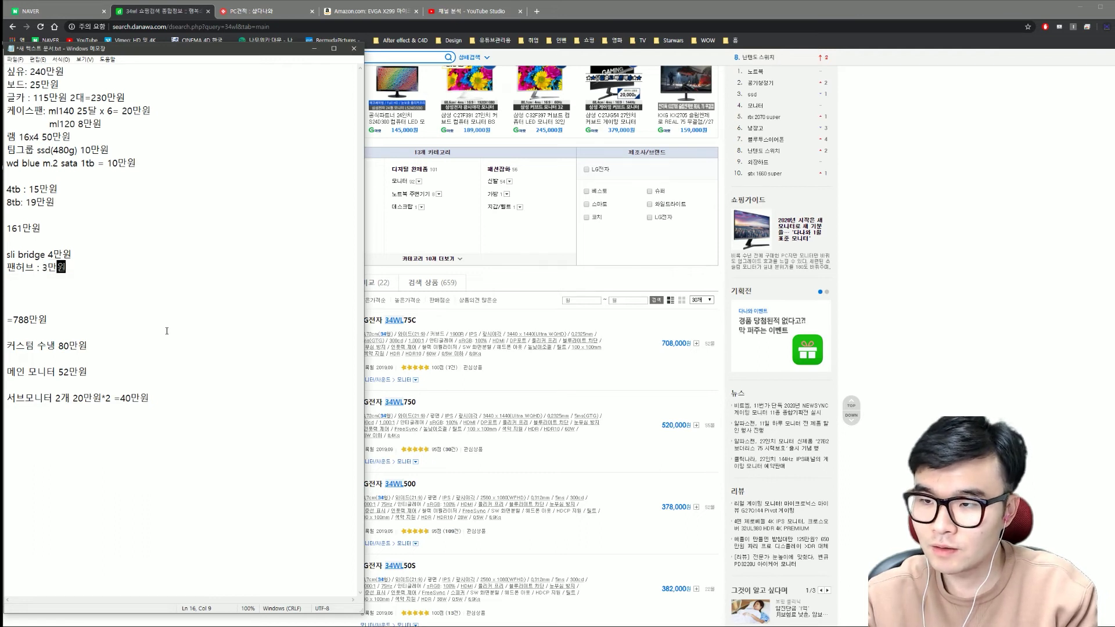
key(Return)
text(슬리)
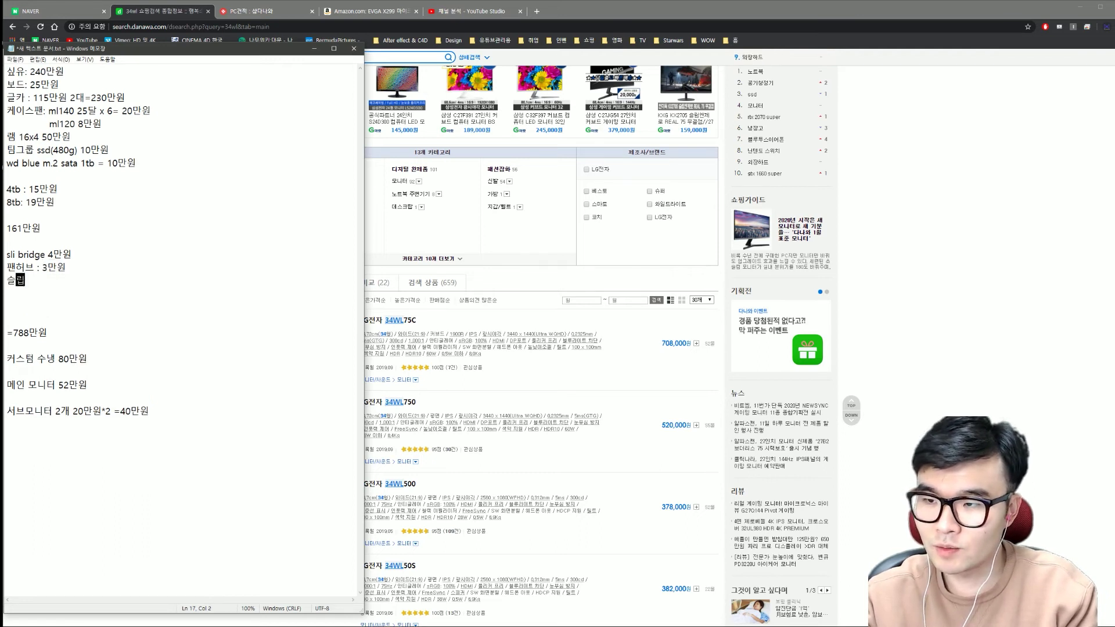
text(빙케이블: )
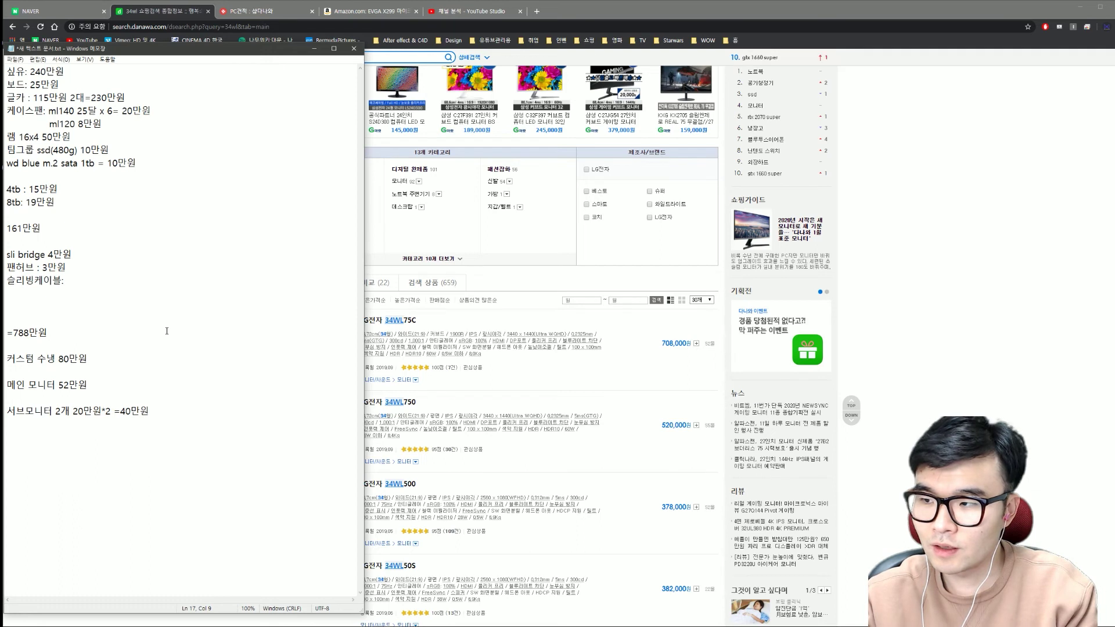
text(3만ㅇ)
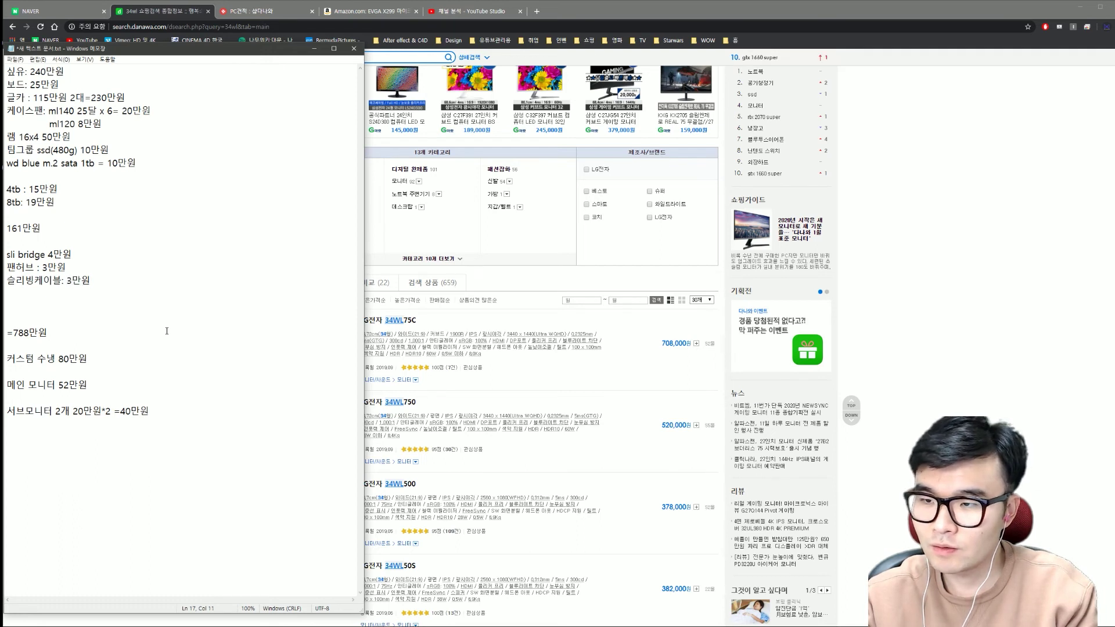
key(BackSpace)
key(BackSpace)
key(BackSpace)
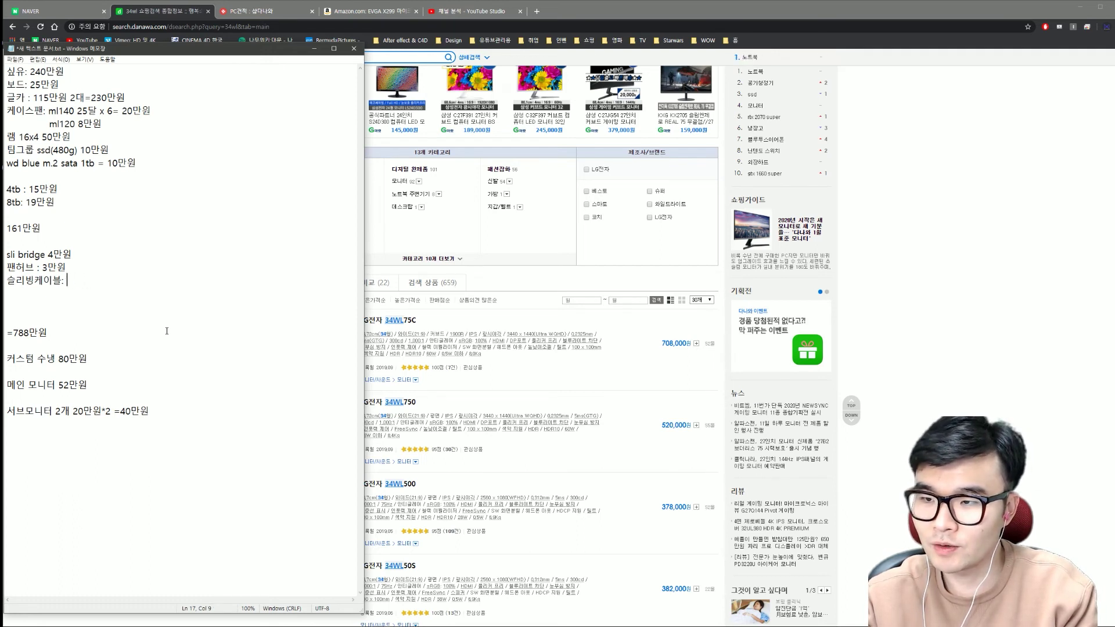
text(4만원)
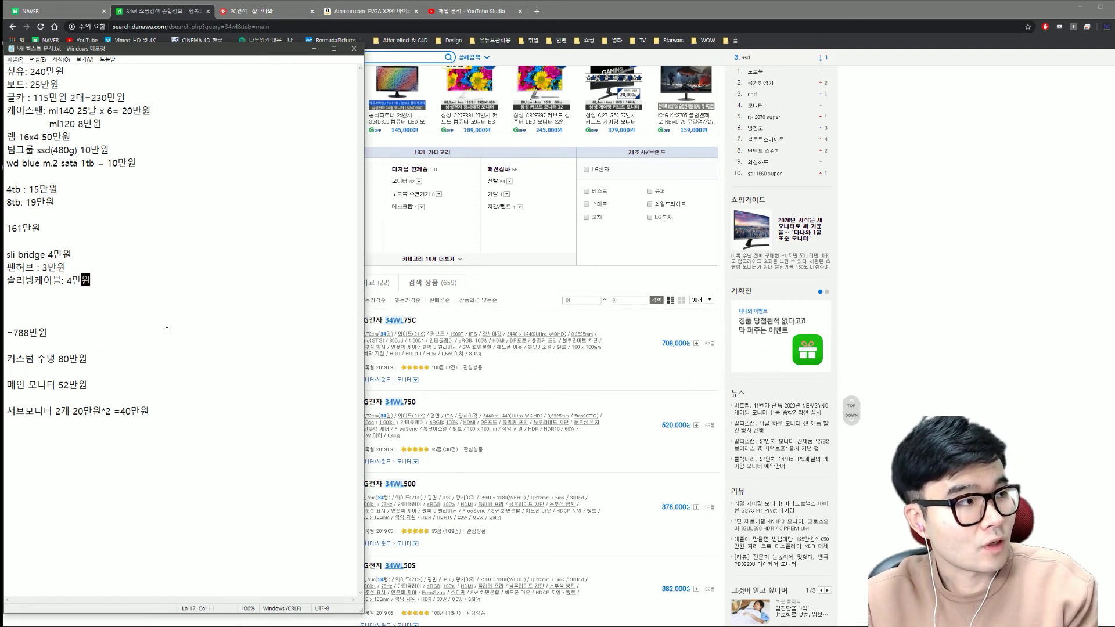
key(Down)
key(Down)
key(Down)
key(Down)
key(Down)
key(Down)
key(Down)
key(Down)
key(Down)
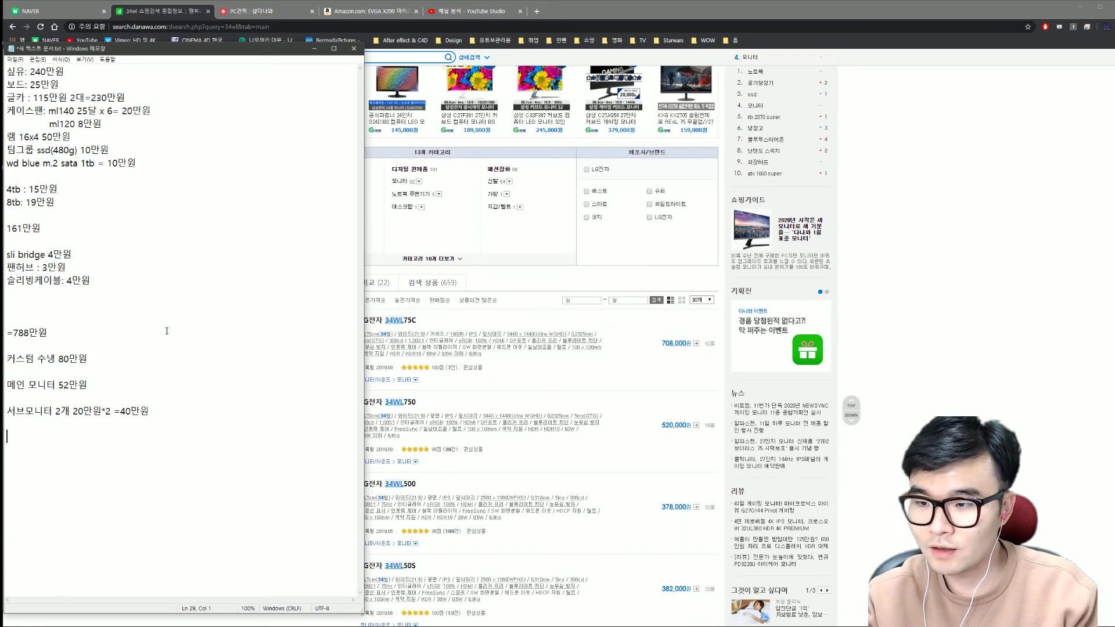
Step: Add lines for keyboard 12만원, mouse 3만원, monitor arm 5만원 and miscellaneous 5만원
text(키보드 :)
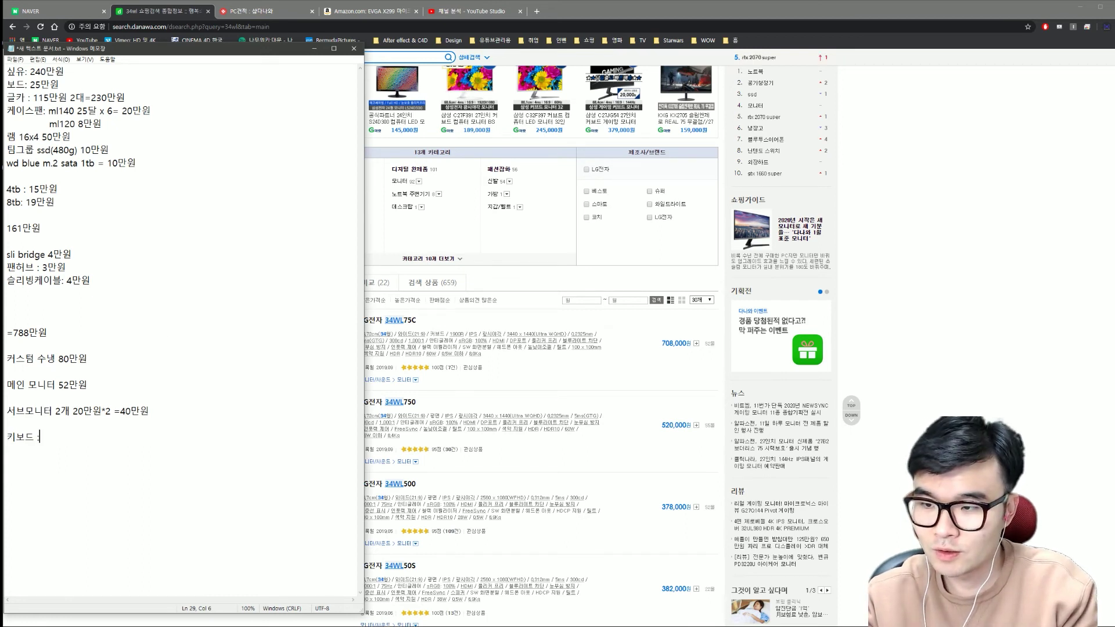
text(12만원)
key(Return)
key(Return)
text(마)
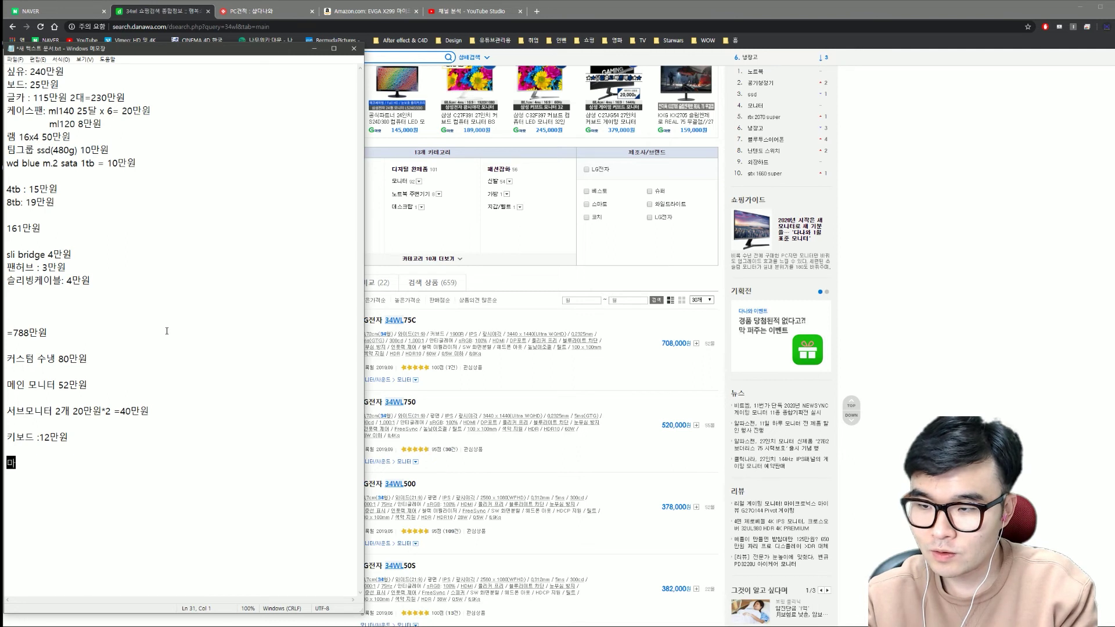
text(우스 :)
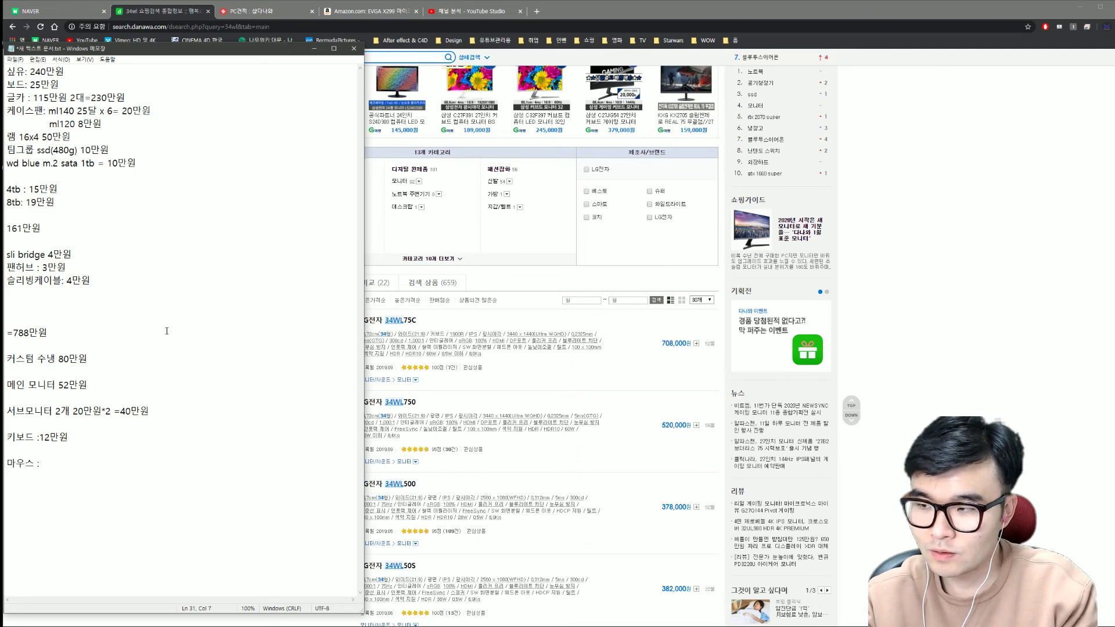
text( 3만원원)
key(Return)
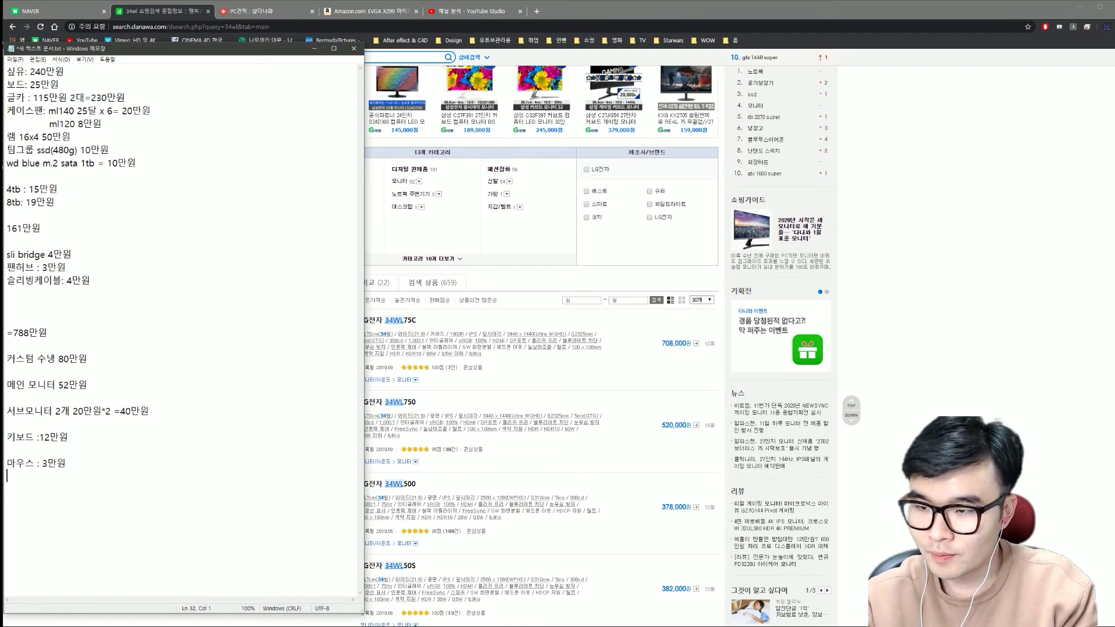
key(Return)
text(모니터암 )
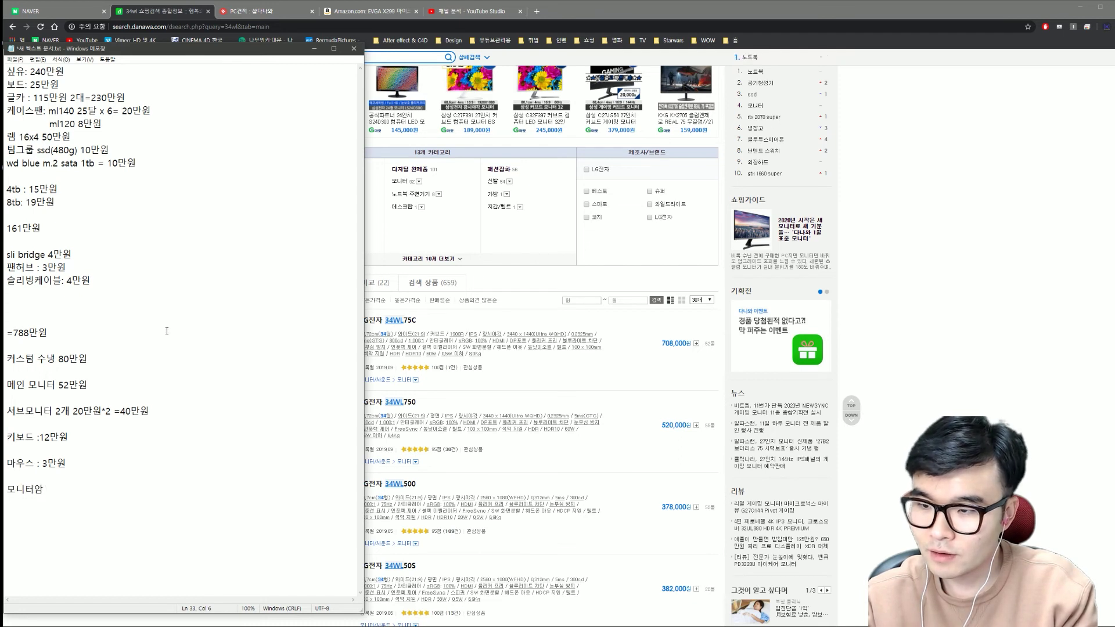
text(5만원)
key(Right)
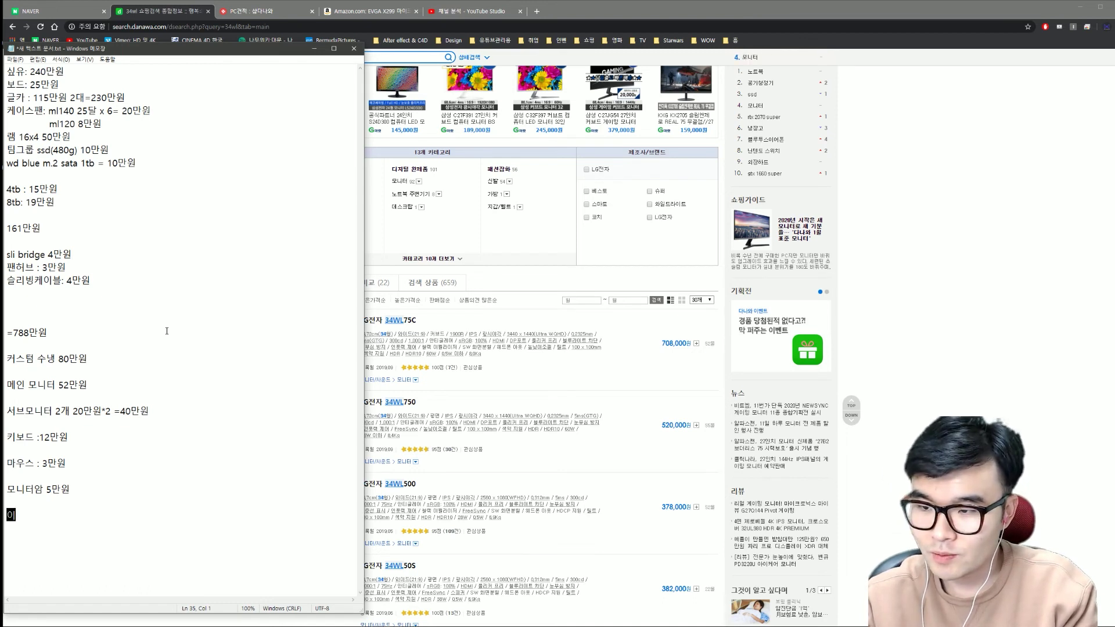
text(거)
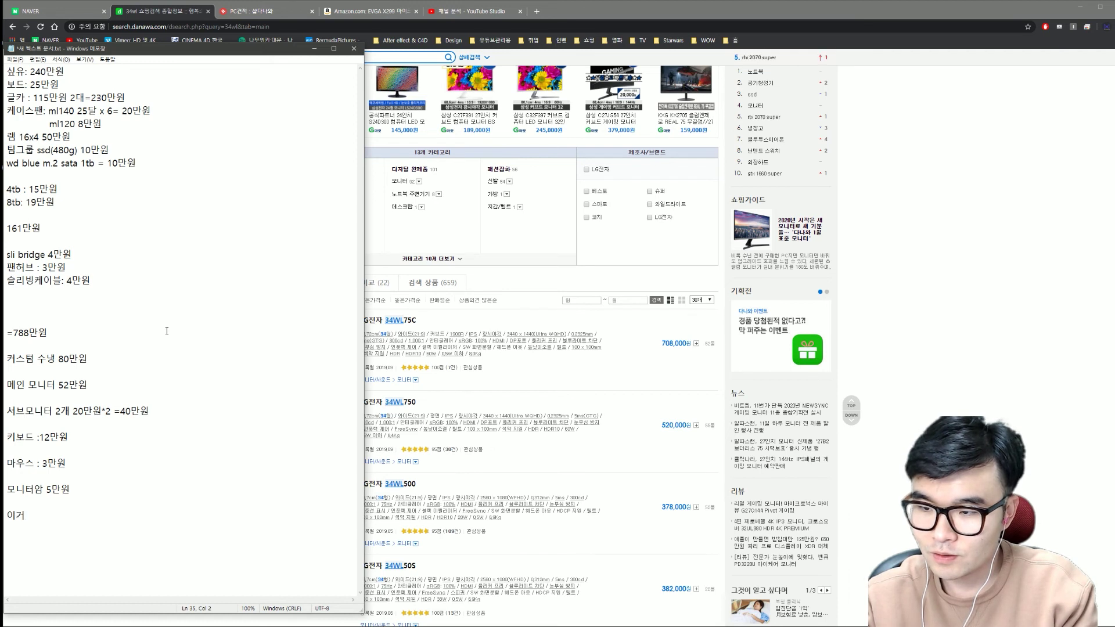
text(저거)
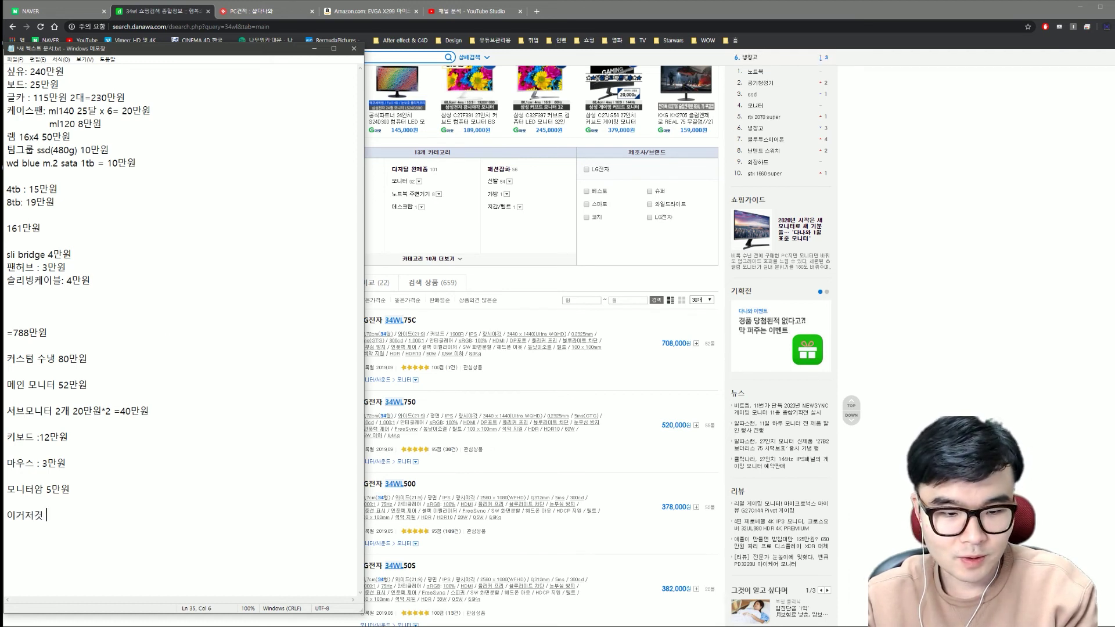
text(5만원)
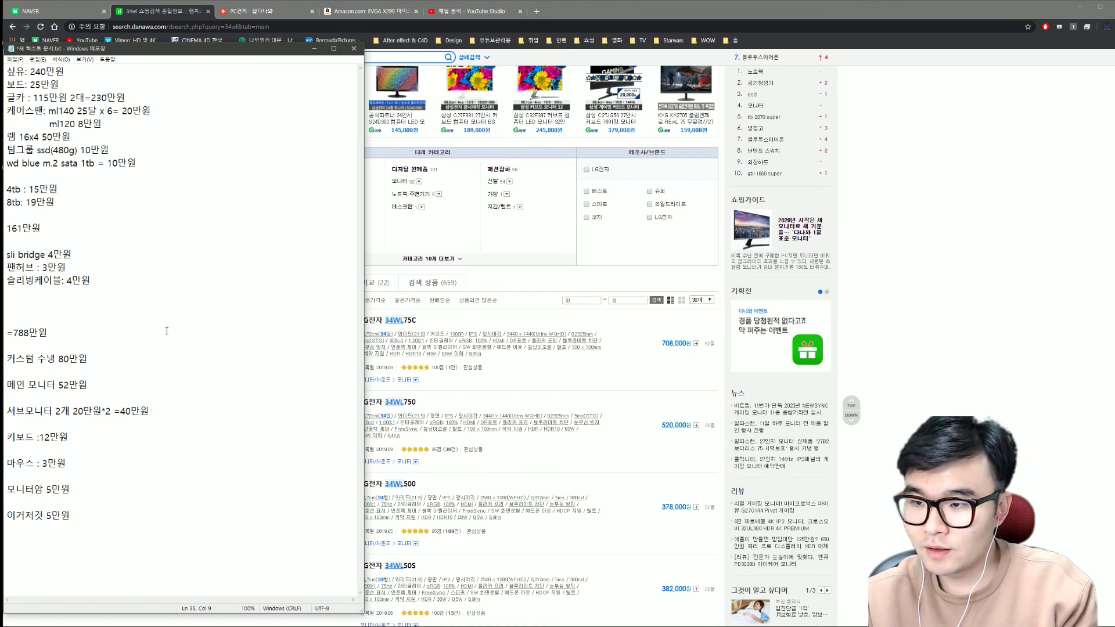
key(Return)
key(Return)
key(Return)
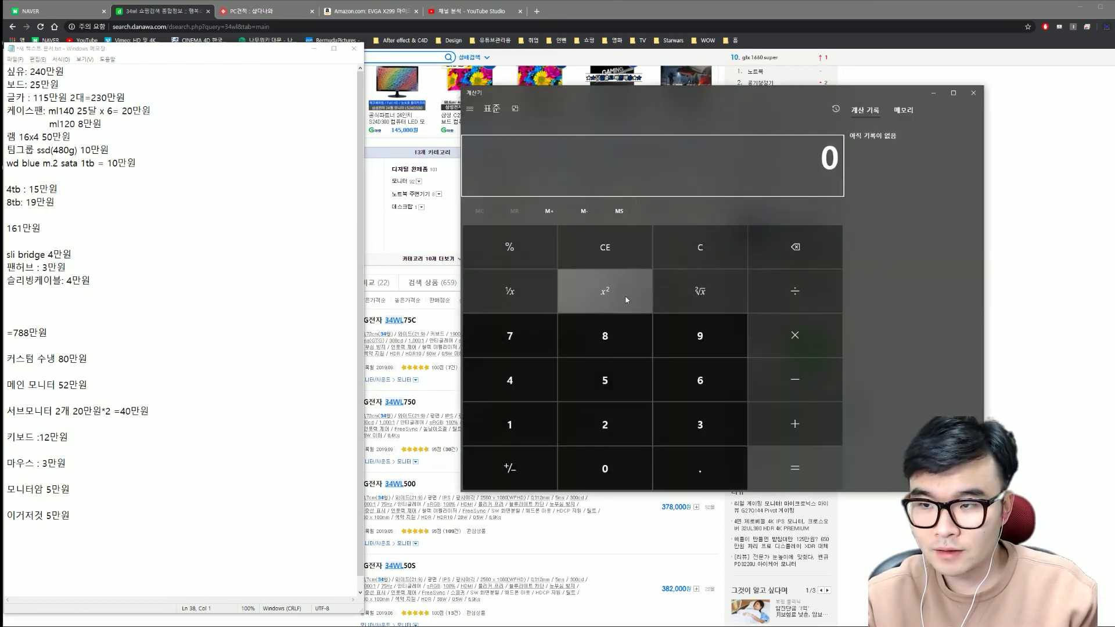
Step: Enter the sum 788 + 4 + 3 + 4 + 80 + 52 + 40 + 12 + 3 + 5 + 5 in Calculator
Step: Evaluate 788 + 4 + 3 + 4 + 80 + 52 + 40 + 12 + 3 + 5 + 5 to reach the total 996
text(788 )
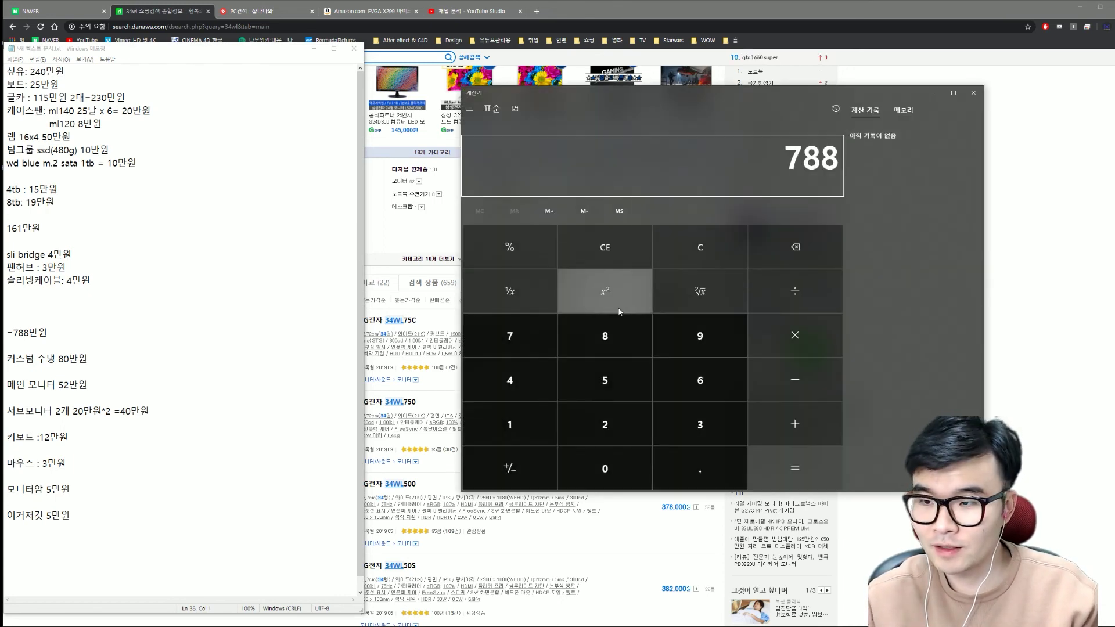
text(+ 4 + )
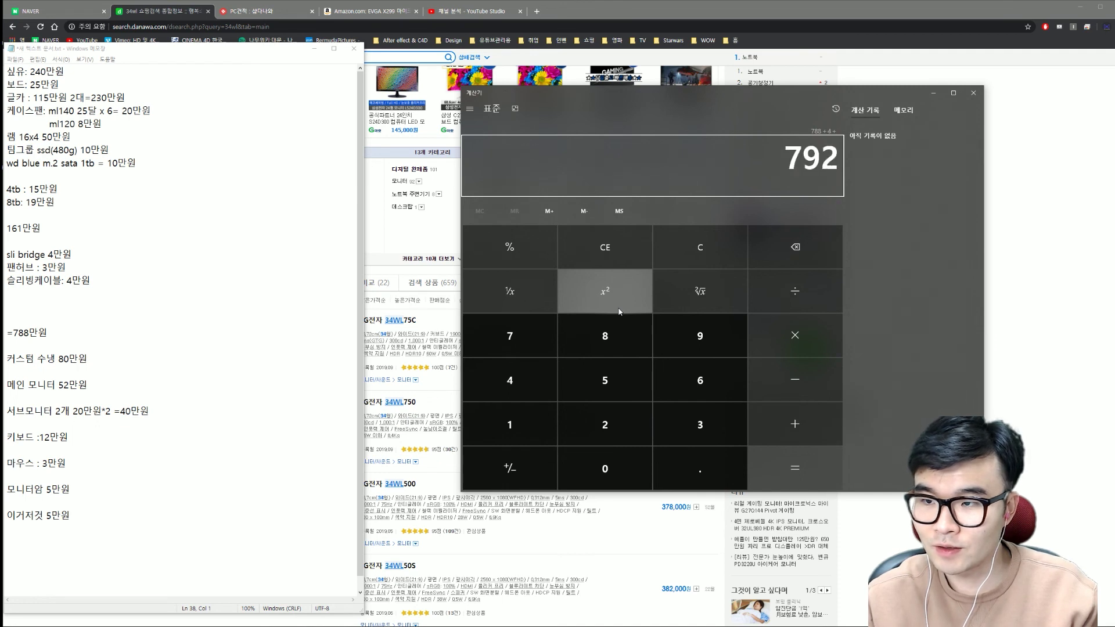
text(3 + 4 + )
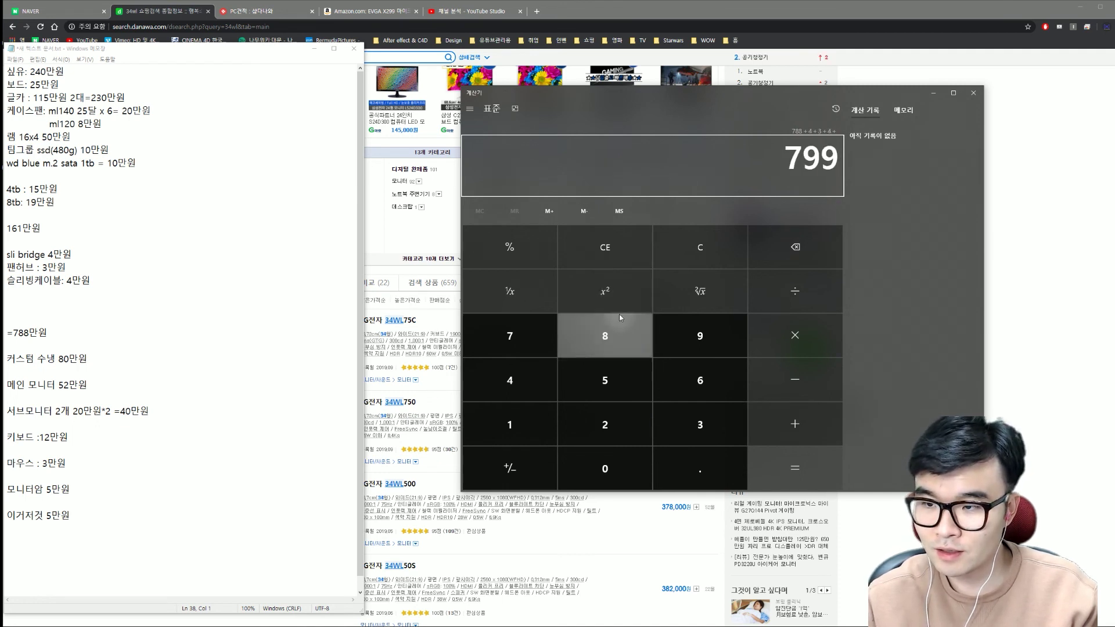
text(80 )
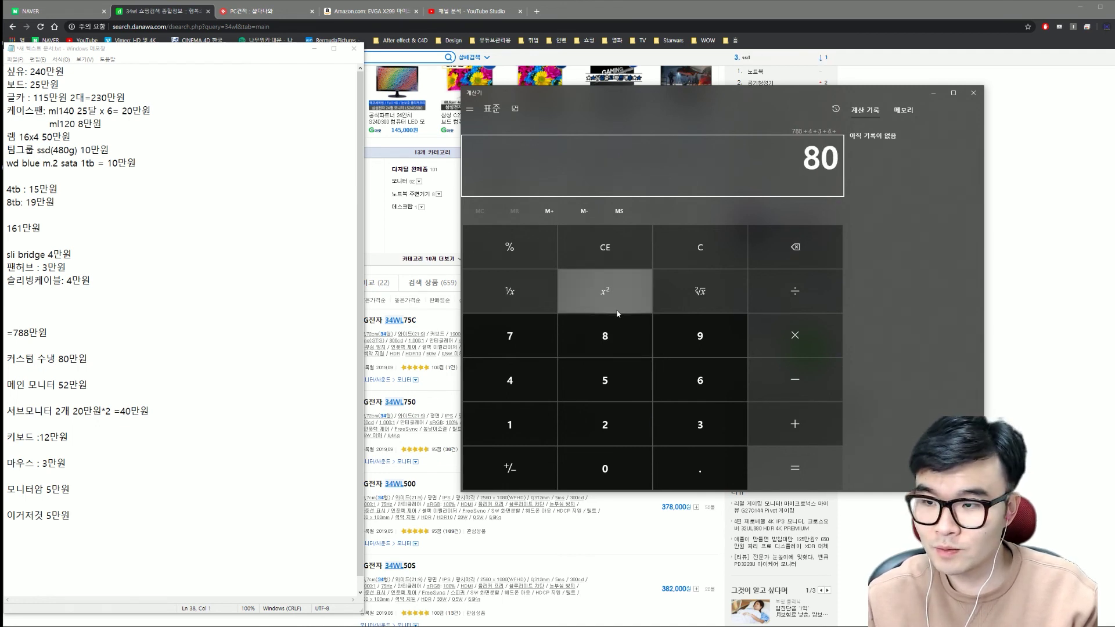
text(+ 52 )
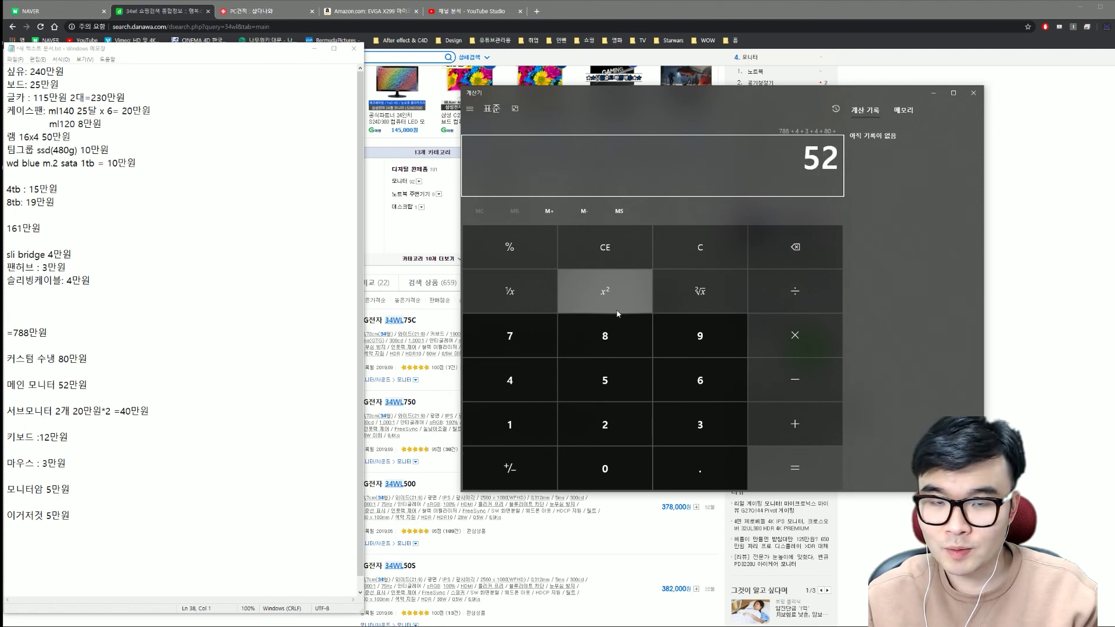
text(+ 40 )
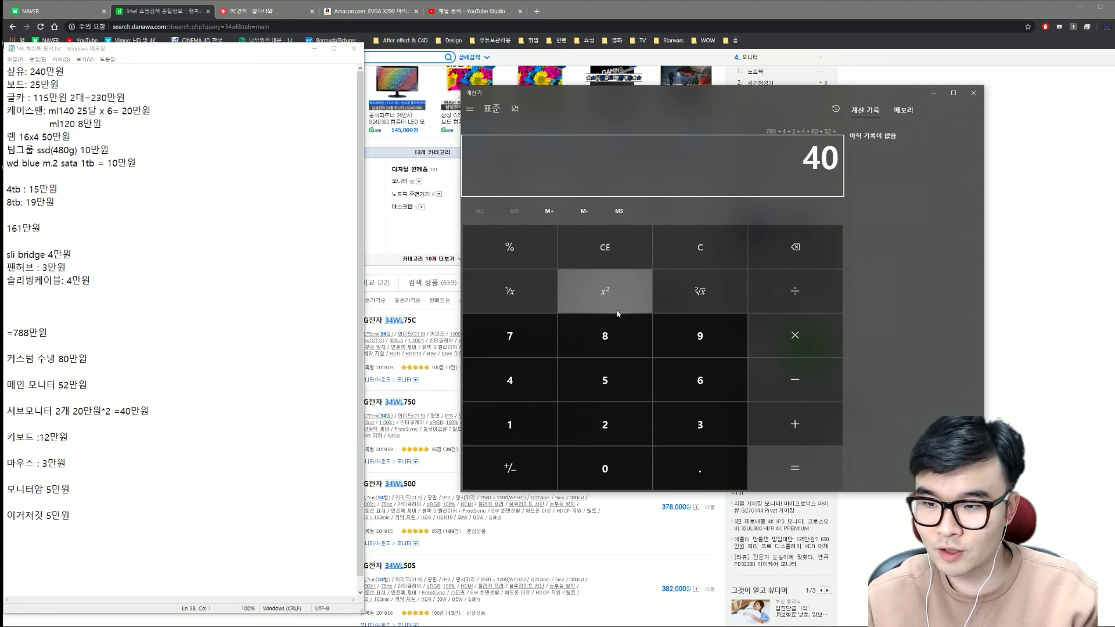
text(+ )
text(12 + 3 + 5 + 5)
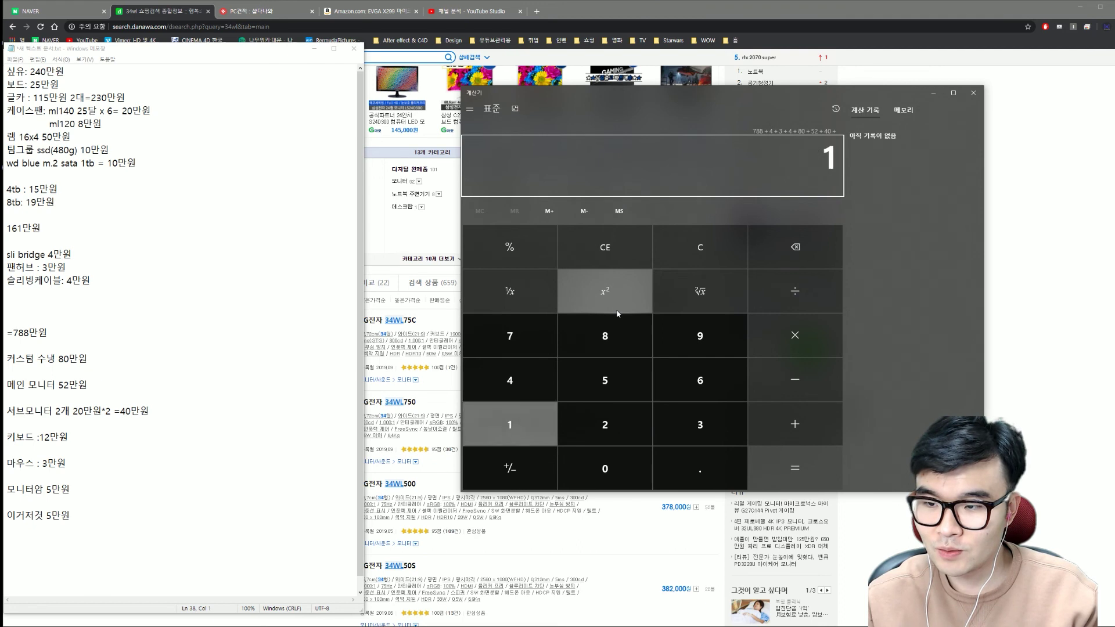
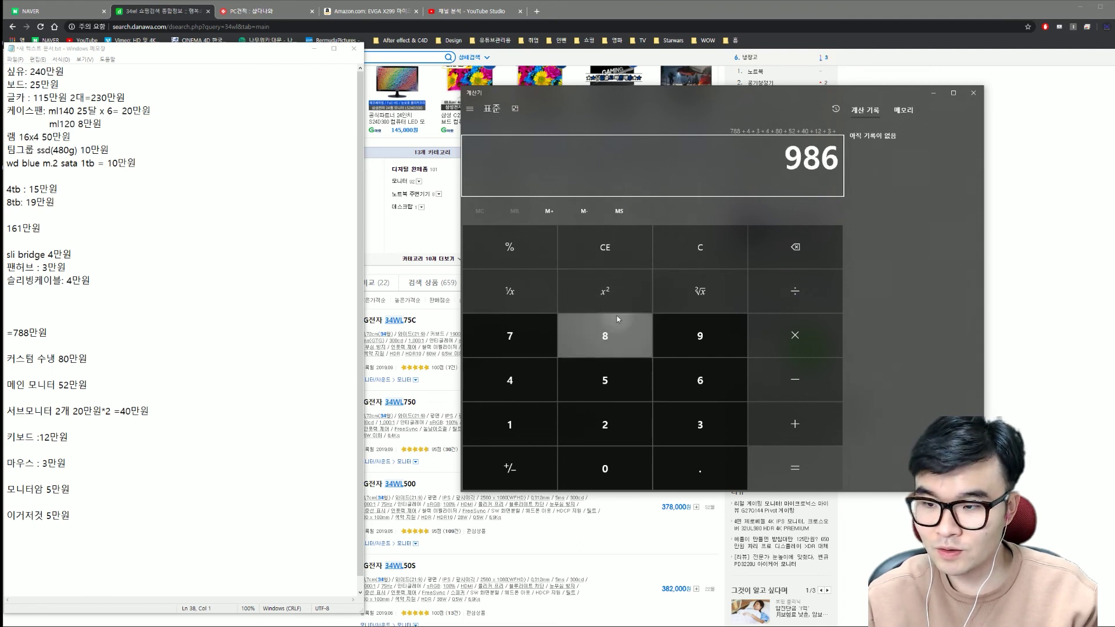
Step: Enter the sum 788 + 4 + 3 + 4 + 80 + 52 + 40 + 12 + 3 + 5 + 5 in Calculator
Step: Evaluate 788 + 4 + 3 + 4 + 80 + 52 + 40 + 12 + 3 + 5 + 5 to reach the total 996
text(5 + )
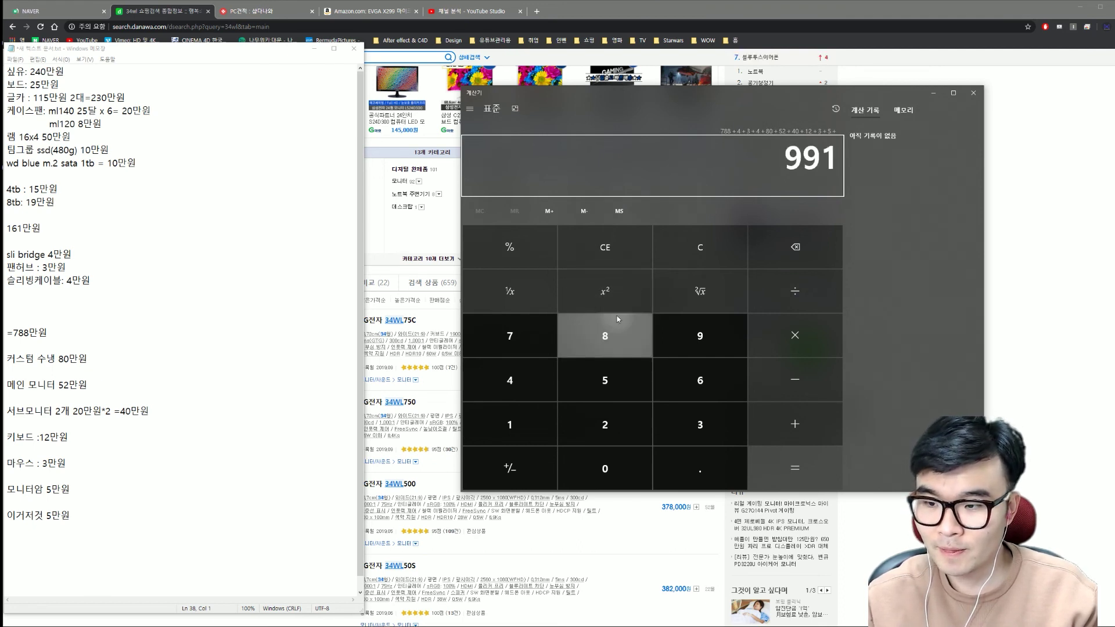
text(5)
key(Return)
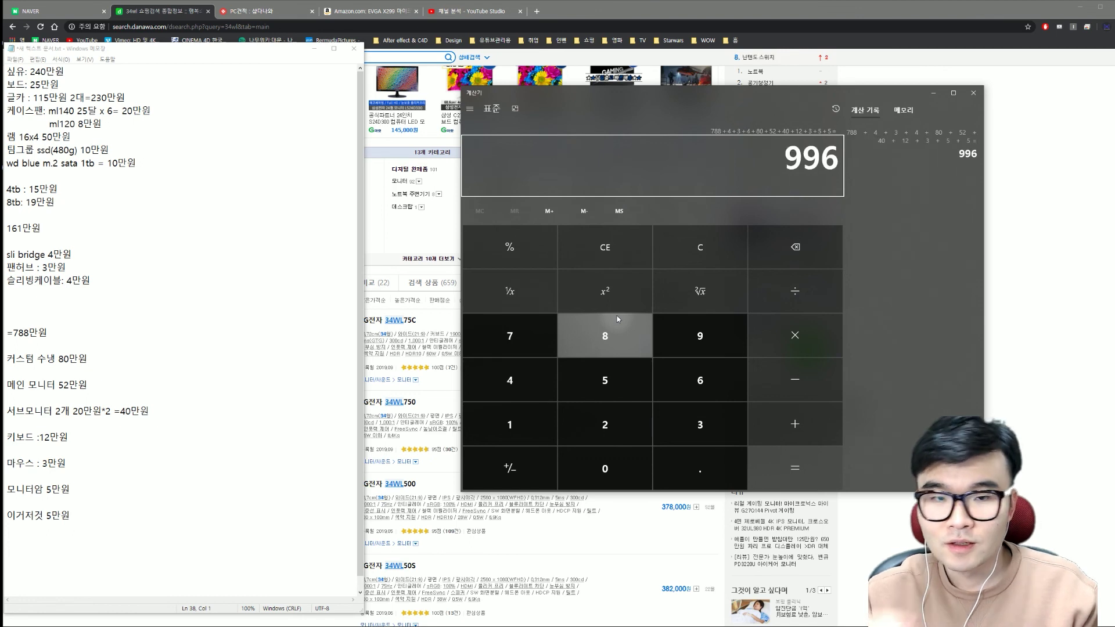